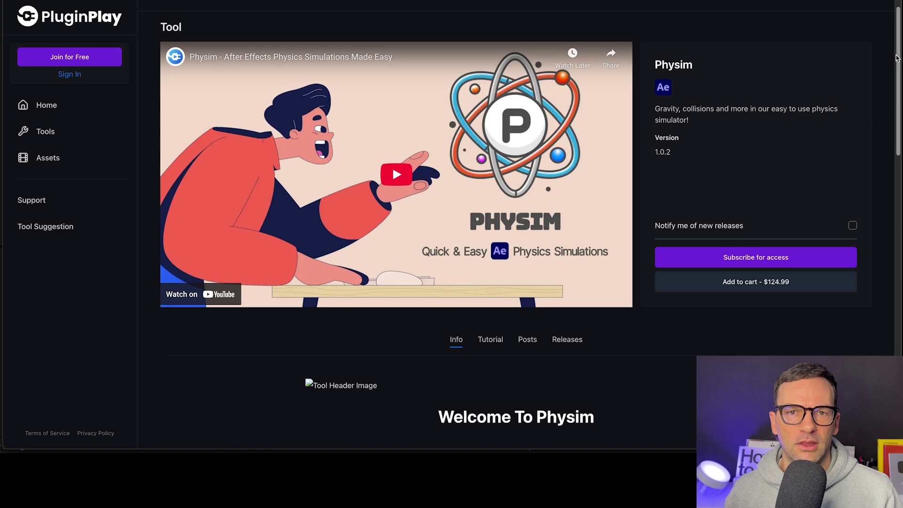
# Scroll down through the Physim product description on the PluginPlay site.
pyautogui.scroll(-5, 869, 134)
pyautogui.scroll(-5, 867, 151)
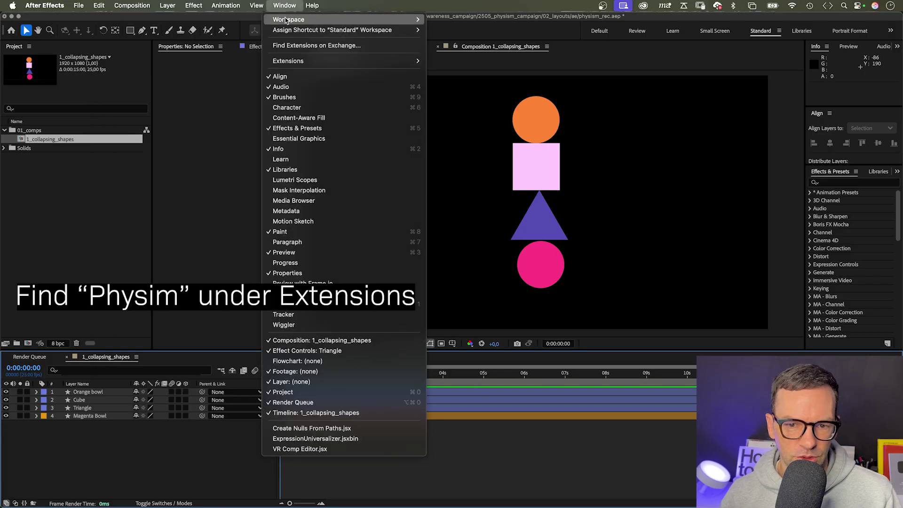
# Open the Physim extension, dock it beside the viewer, and reopen 1_collapsing_shapes.
pyautogui.moveTo(357, 62)
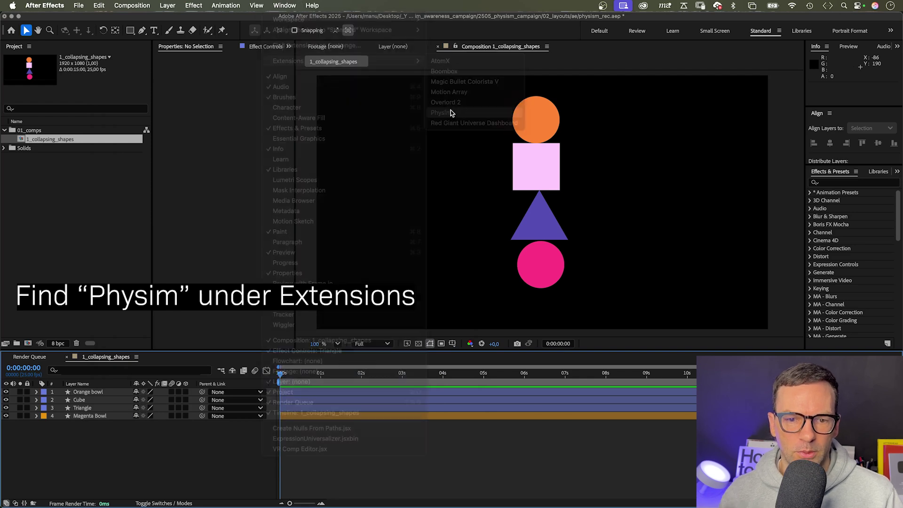
pyautogui.click(452, 113)
pyautogui.moveTo(357, 33); pyautogui.dragTo(430, 133)
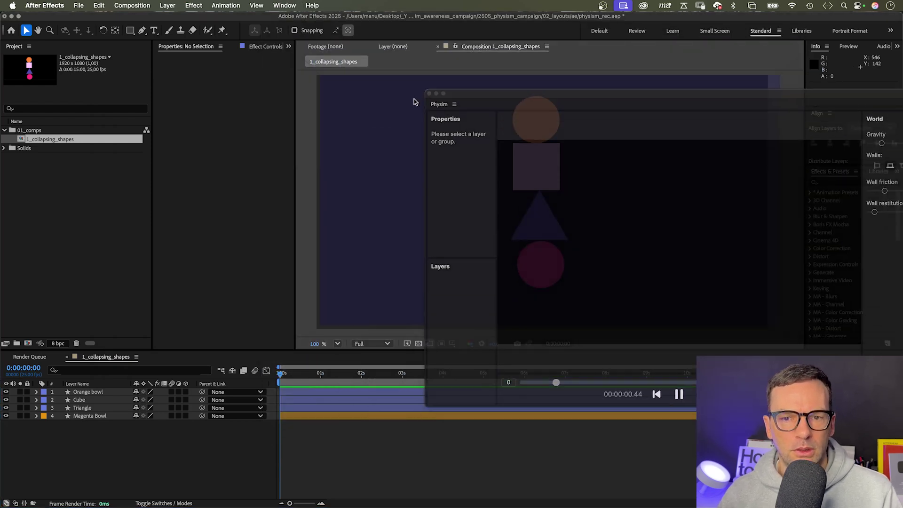
pyautogui.moveTo(414, 98); pyautogui.dragTo(388, 112)
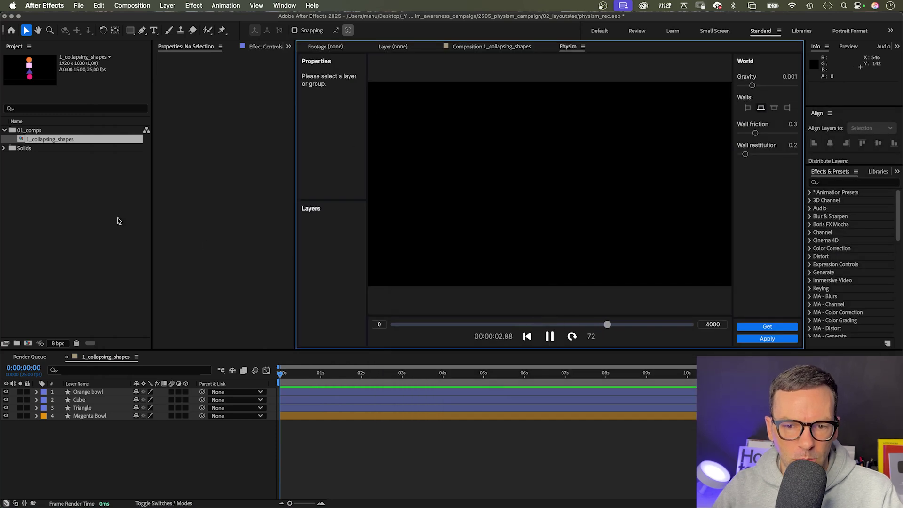
pyautogui.doubleClick(55, 138)
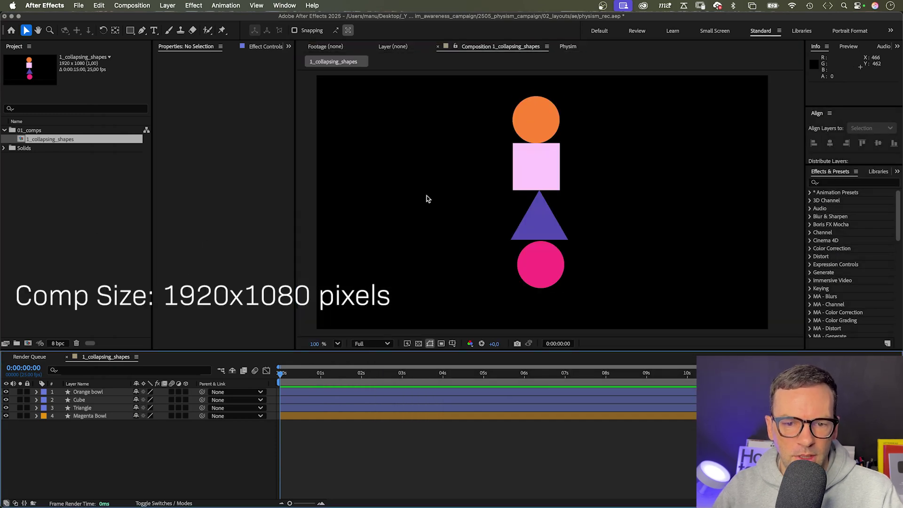
# Tilt the Triangle a few degrees through its Rotation property.
pyautogui.click(540, 220)
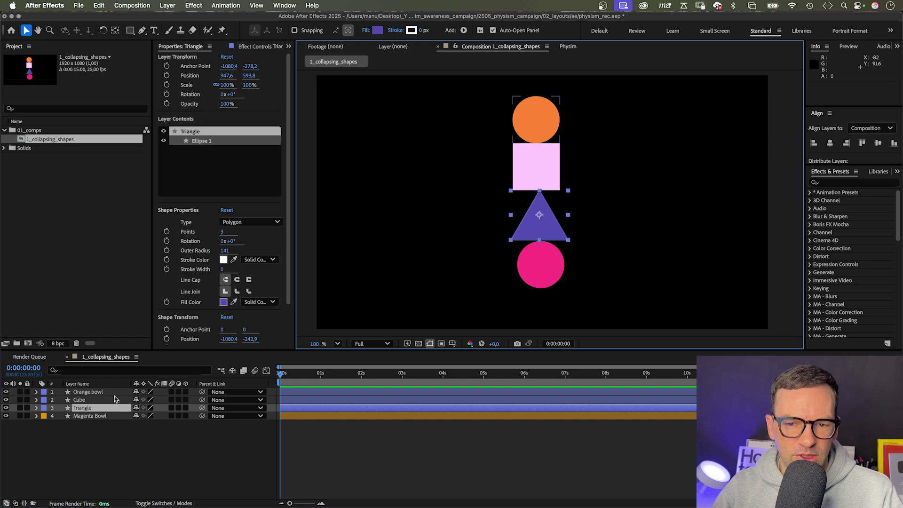
pyautogui.press('r')
pyautogui.moveTo(148, 416); pyautogui.dragTo(143, 416)
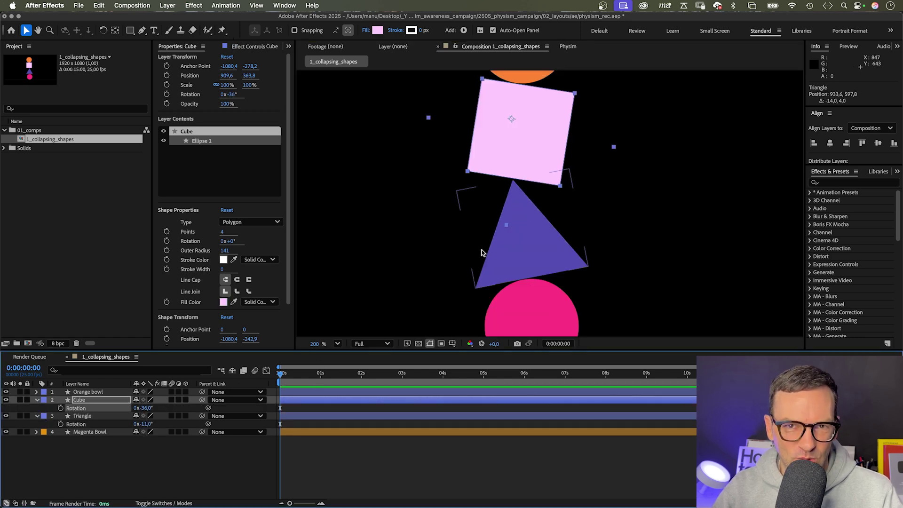
pyautogui.press(',')
# Draw a horizontal line across the comp bottom, nudge it up, and name it floor.
pyautogui.click(98, 442)
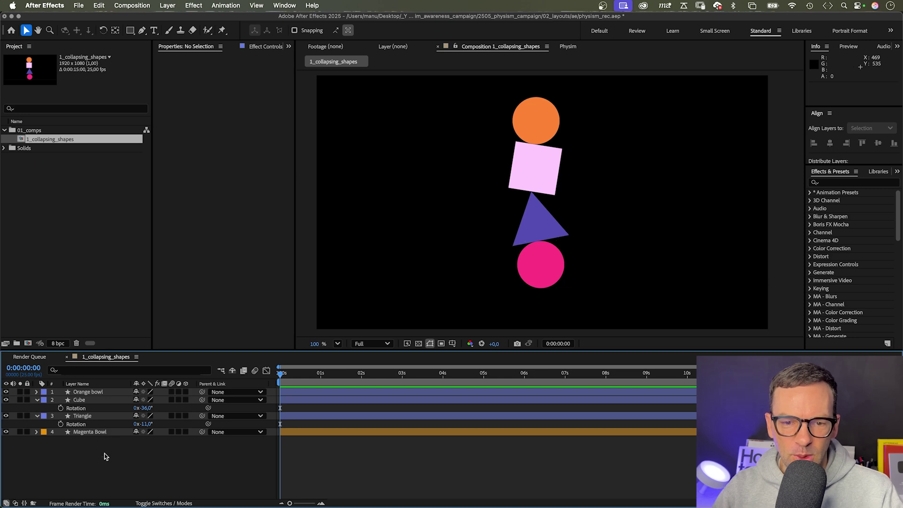
pyautogui.click(142, 30)
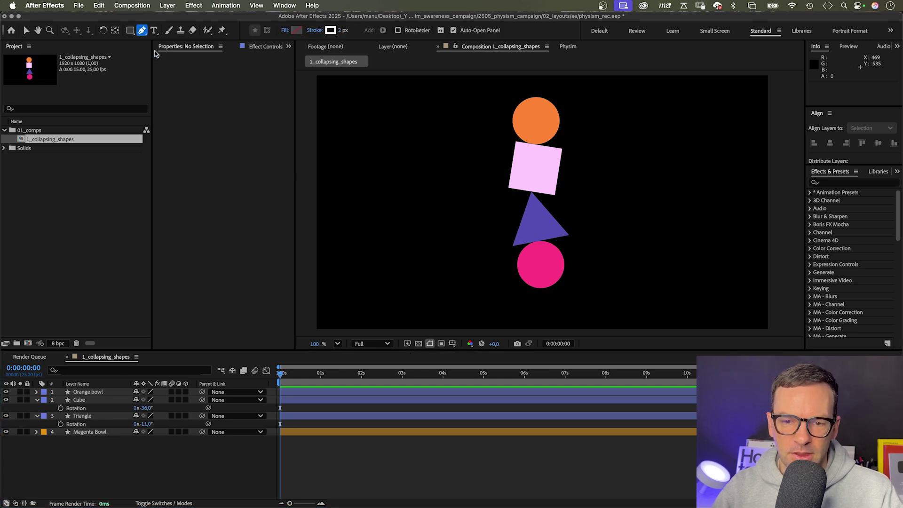
pyautogui.click(308, 299)
pyautogui.keyDown('shift'); pyautogui.click(783, 299); pyautogui.keyUp('shift')
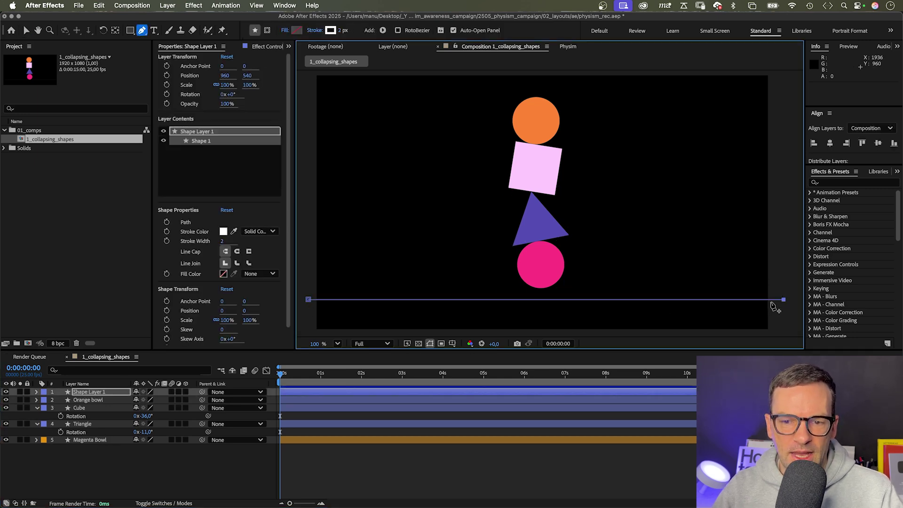
pyautogui.click(80, 393)
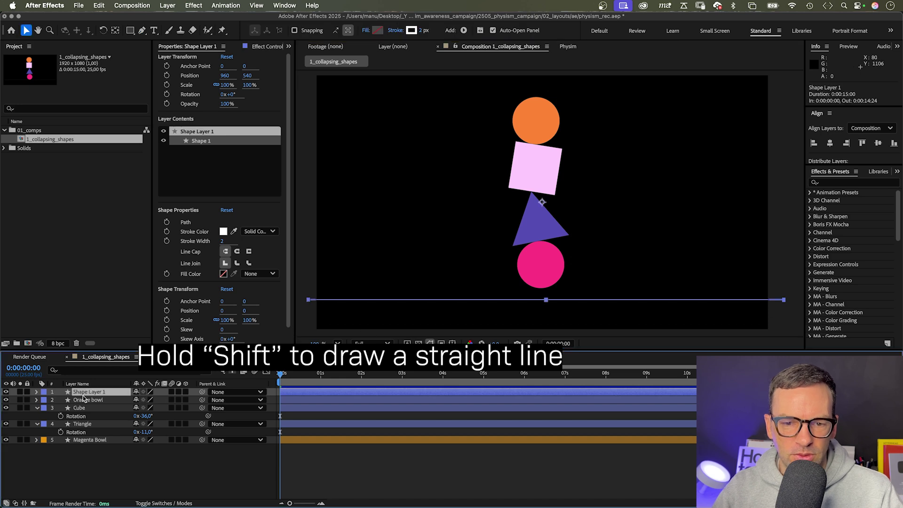
pyautogui.press('Up')
pyautogui.press('Up')
pyautogui.press('Up')
pyautogui.press('Up')
pyautogui.press('Up')
pyautogui.press('Up')
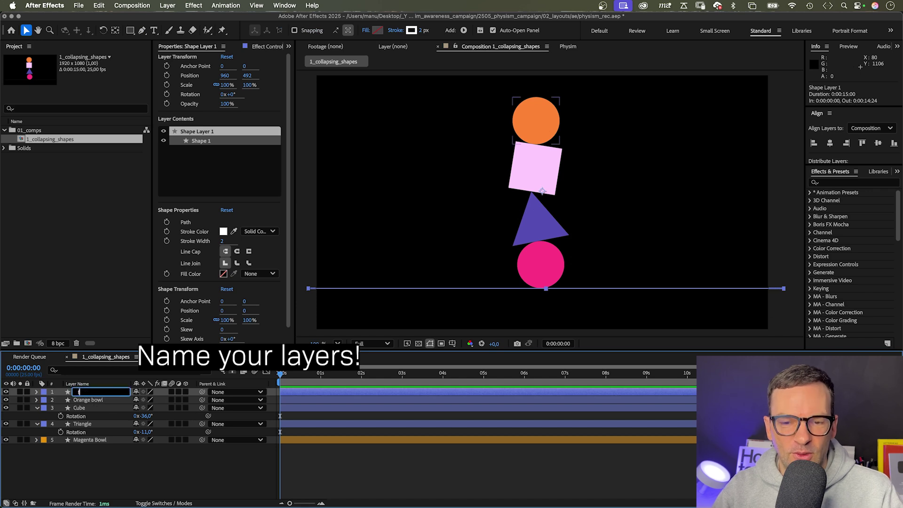
pyautogui.write('loor')
pyautogui.press('Return')
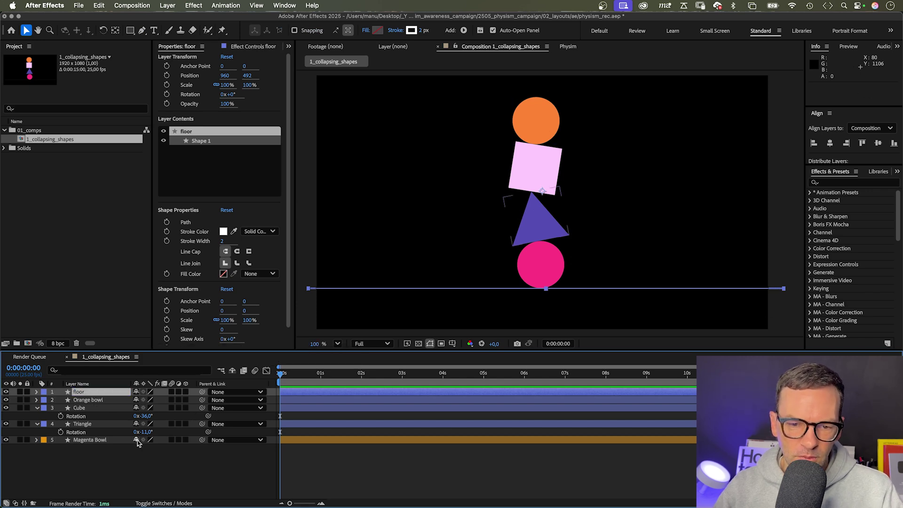
# Load all five layers into Physim and make the floor layer static.
pyautogui.moveTo(117, 477); pyautogui.dragTo(110, 396)
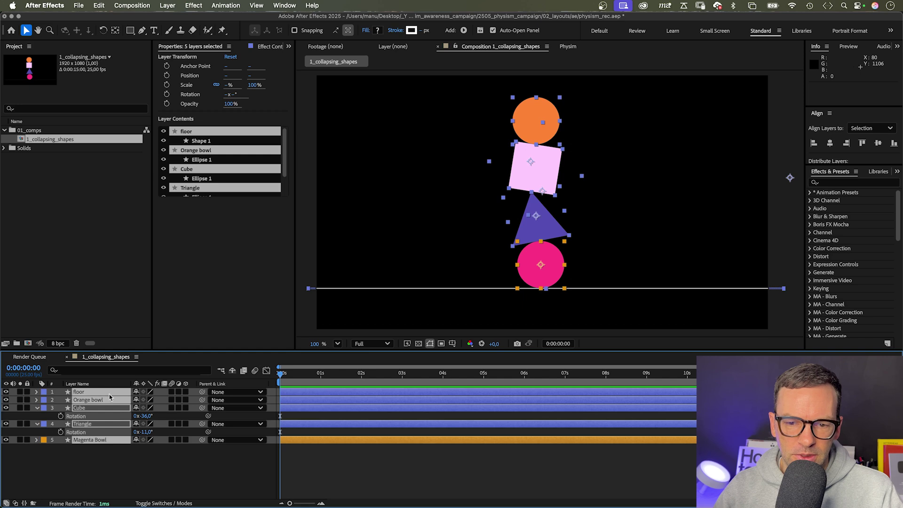
pyautogui.click(567, 47)
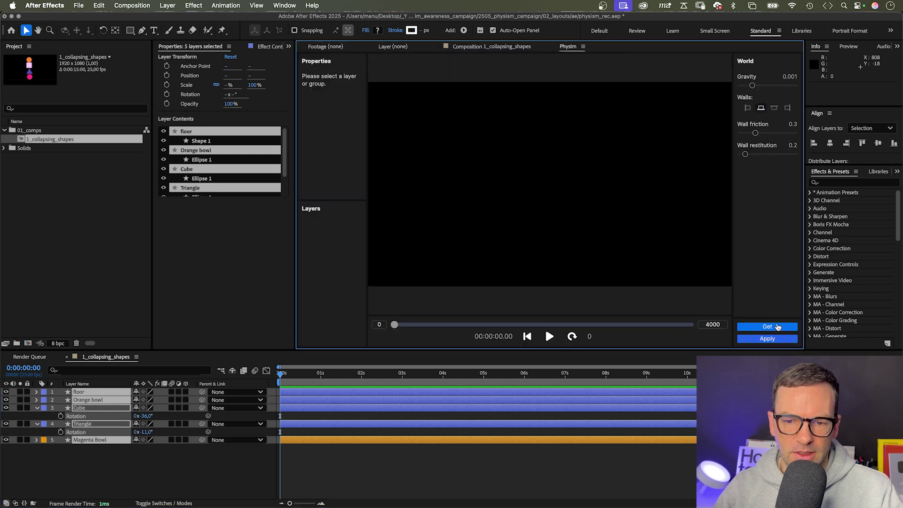
pyautogui.click(763, 328)
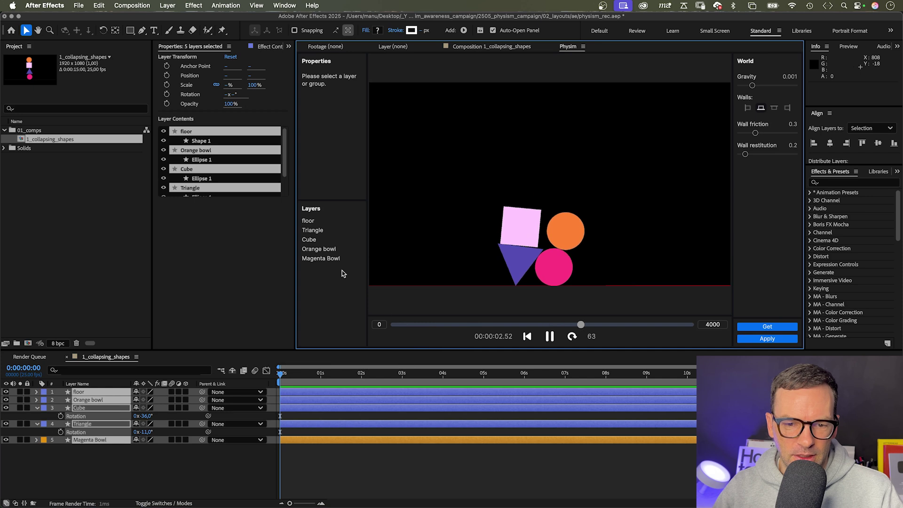
pyautogui.click(308, 222)
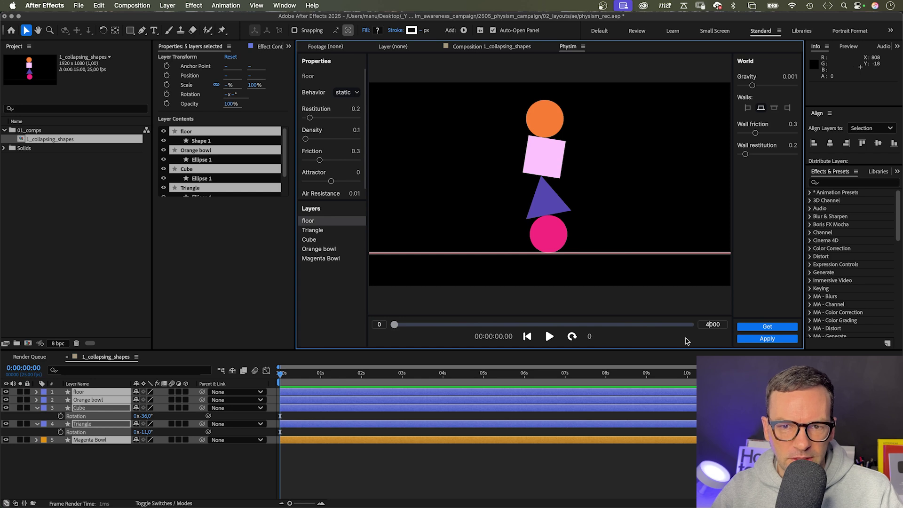
# Set the Physim simulation end to 8000 and restart it.
pyautogui.press('BackSpace')
pyautogui.write('8')
pyautogui.press('Return')
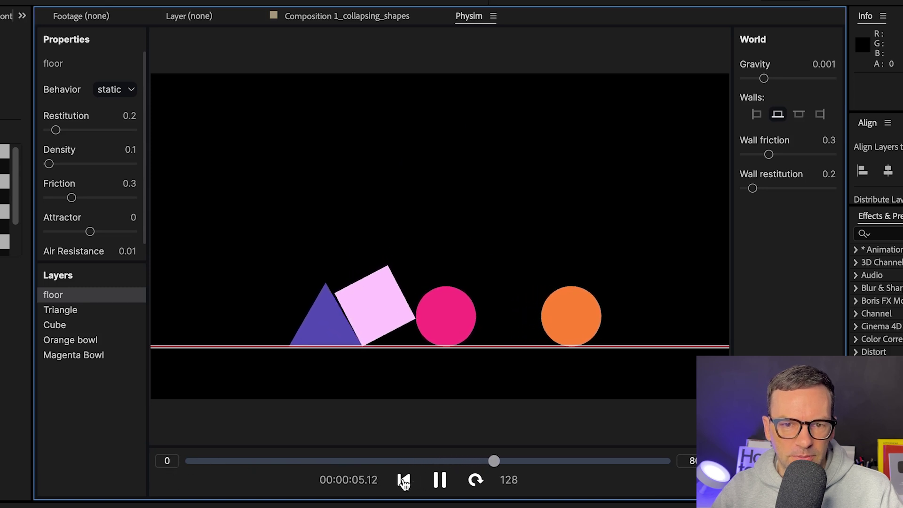
pyautogui.click(403, 481)
# Give the Orange bowl density 0.46 and restitution 0.68.
pyautogui.click(450, 186)
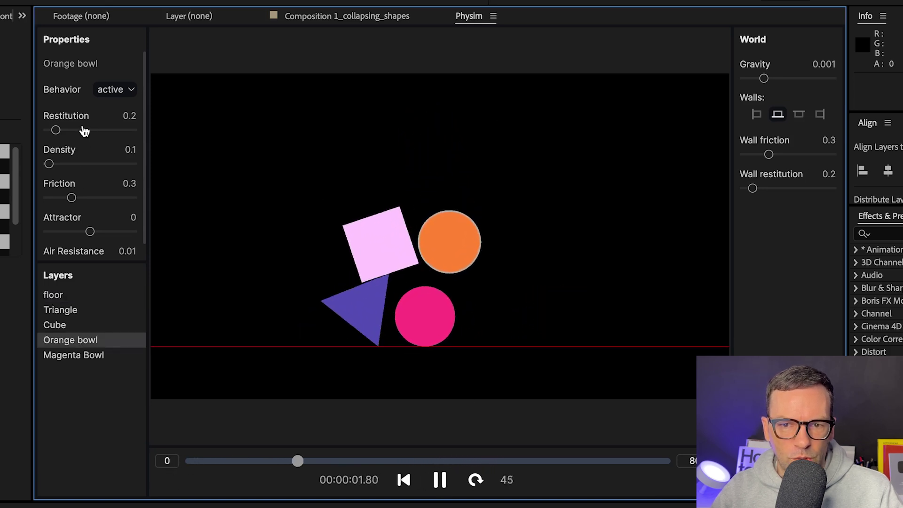
pyautogui.moveTo(50, 164); pyautogui.dragTo(75, 164)
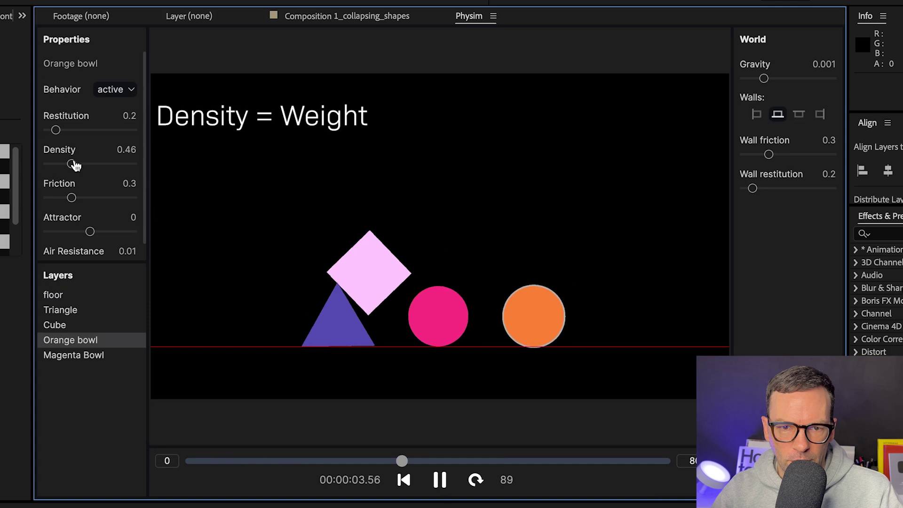
pyautogui.moveTo(56, 130); pyautogui.dragTo(87, 131)
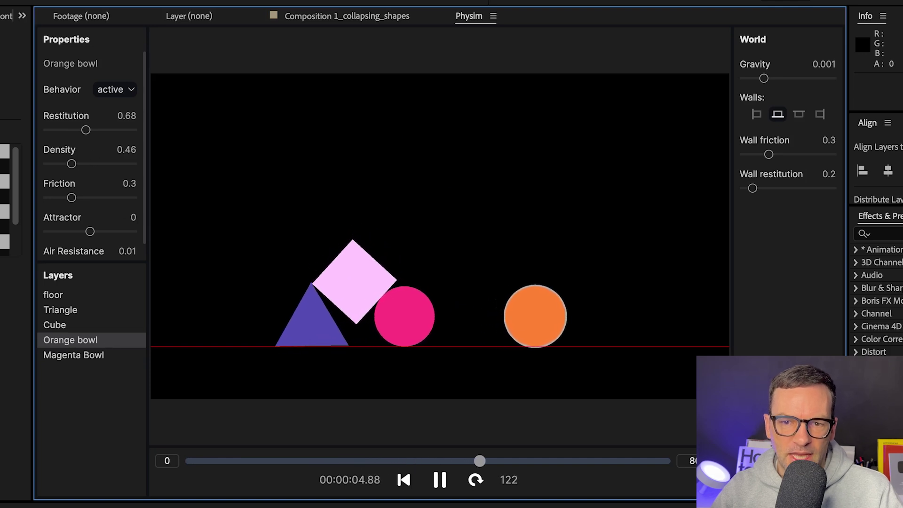
# Set the Triangle to density 0.67, restitution 0.36 and friction 0, then replay.
pyautogui.click(66, 312)
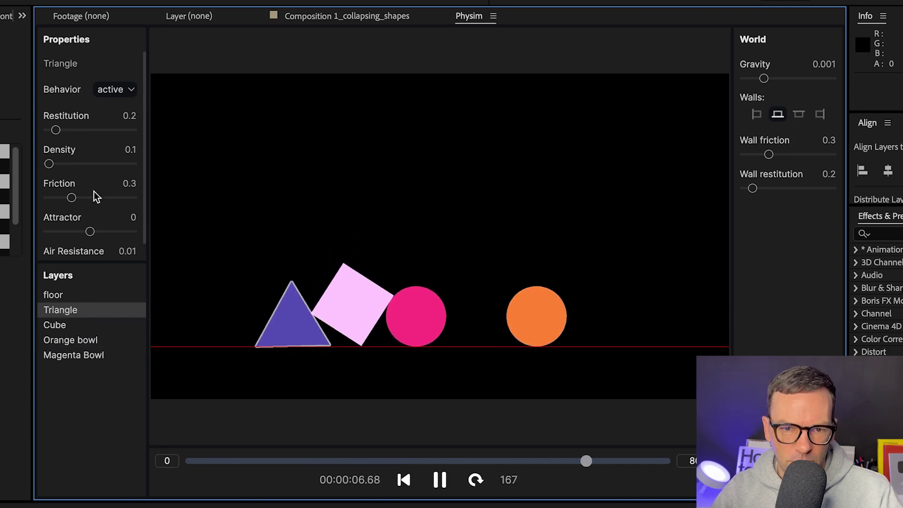
pyautogui.moveTo(65, 166); pyautogui.dragTo(68, 164)
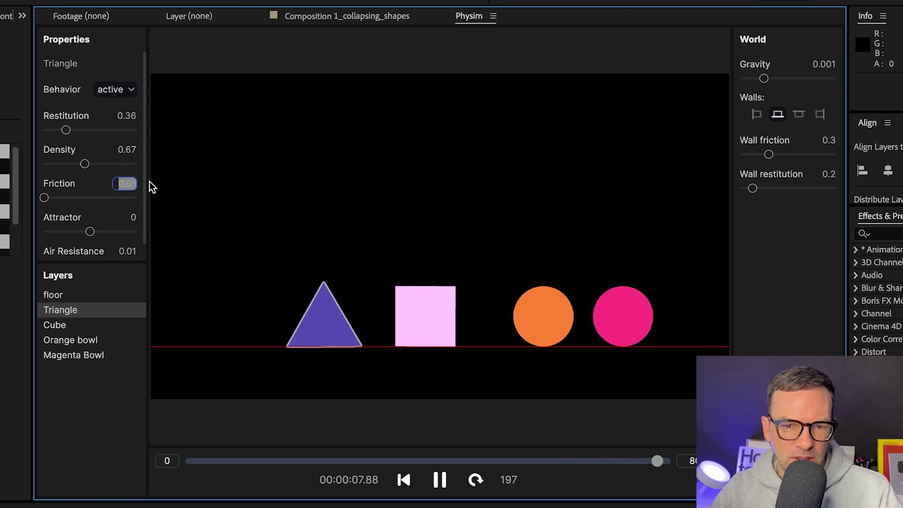
pyautogui.press('space')
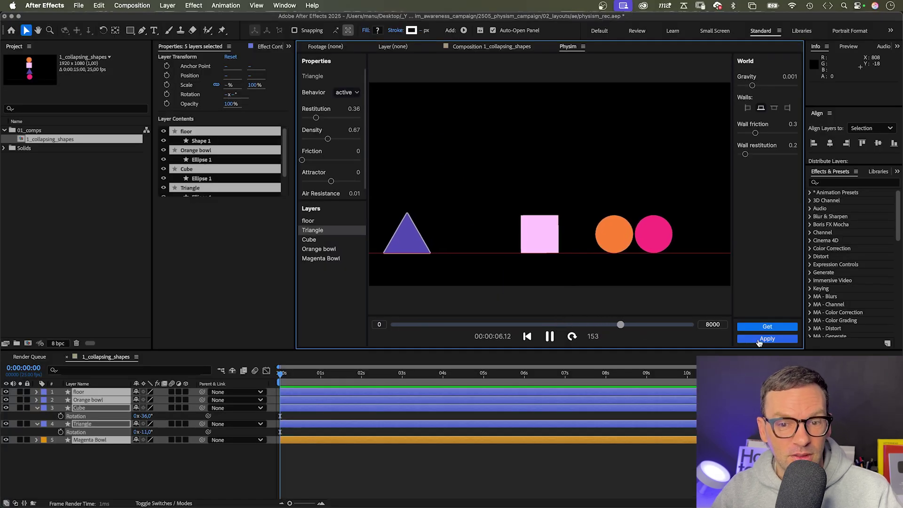
# Apply the Physim simulation to bake null layers, then preview the falling shapes.
pyautogui.click(758, 340)
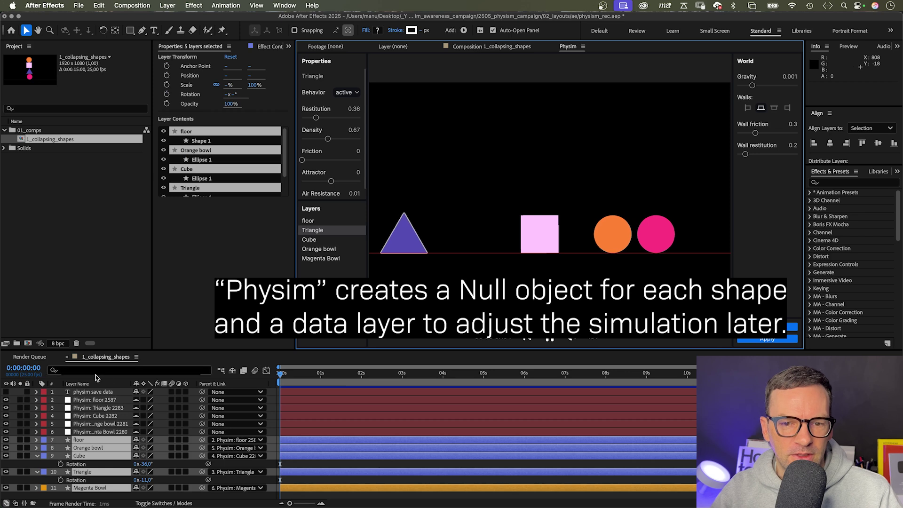
pyautogui.click(86, 393)
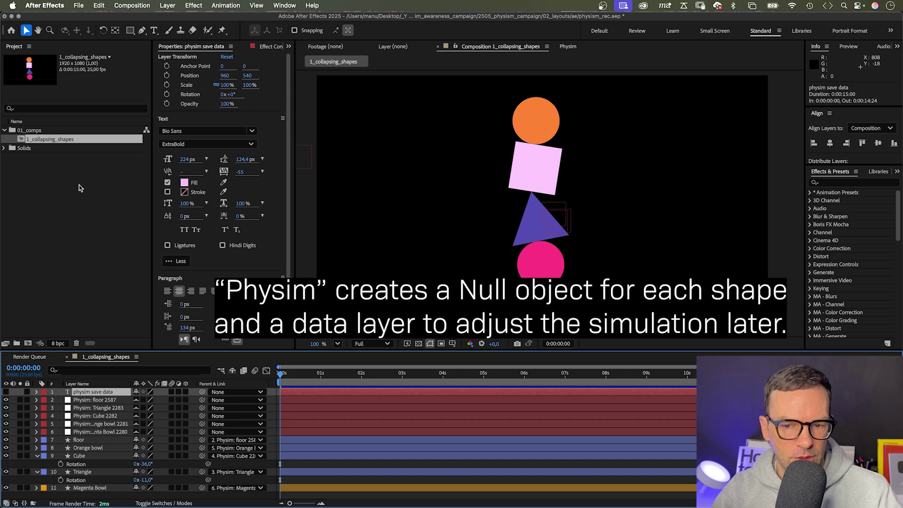
pyautogui.press('space')
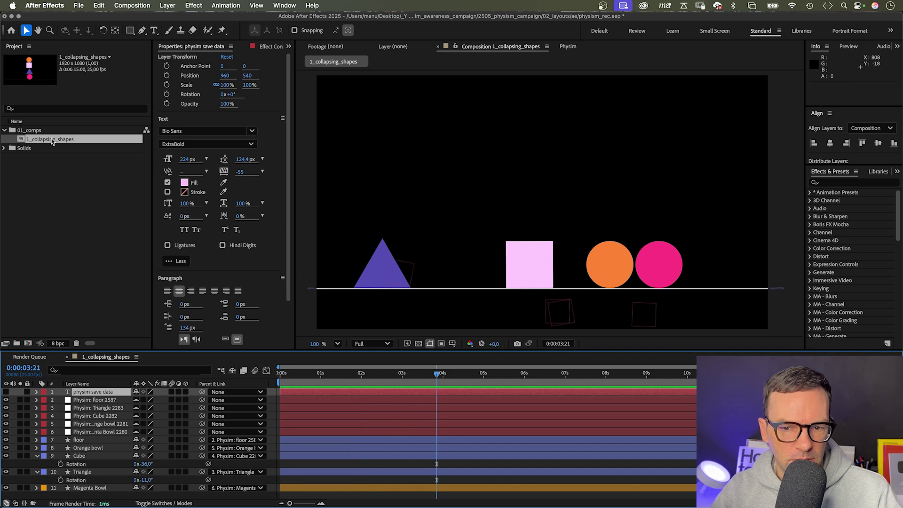
# Nest 1_collapsing_shapes in a new comp, enable time remapping, and ease out its end keyframe.
pyautogui.moveTo(51, 141); pyautogui.dragTo(29, 343)
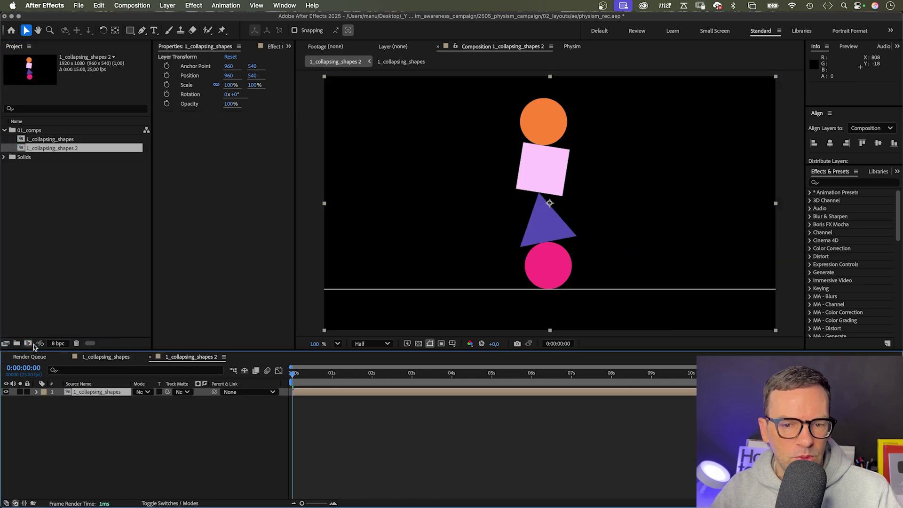
pyautogui.rightClick(87, 393)
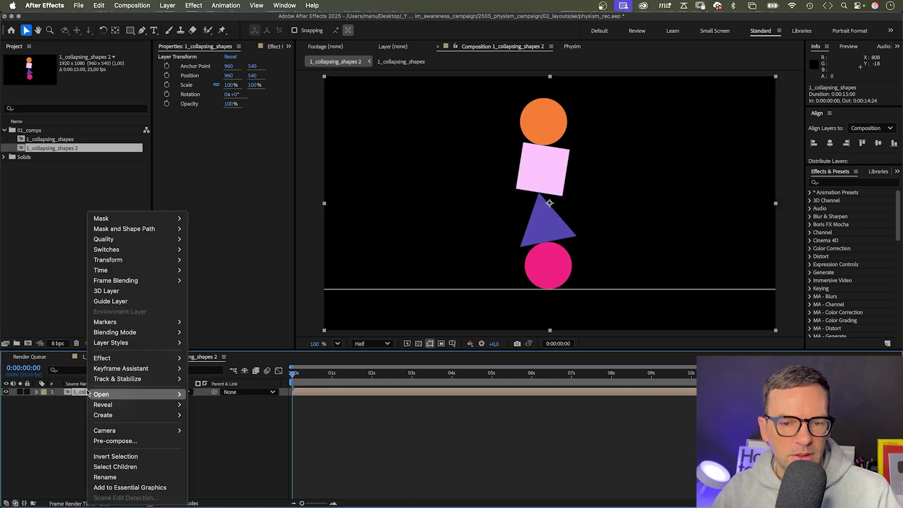
pyautogui.moveTo(123, 271)
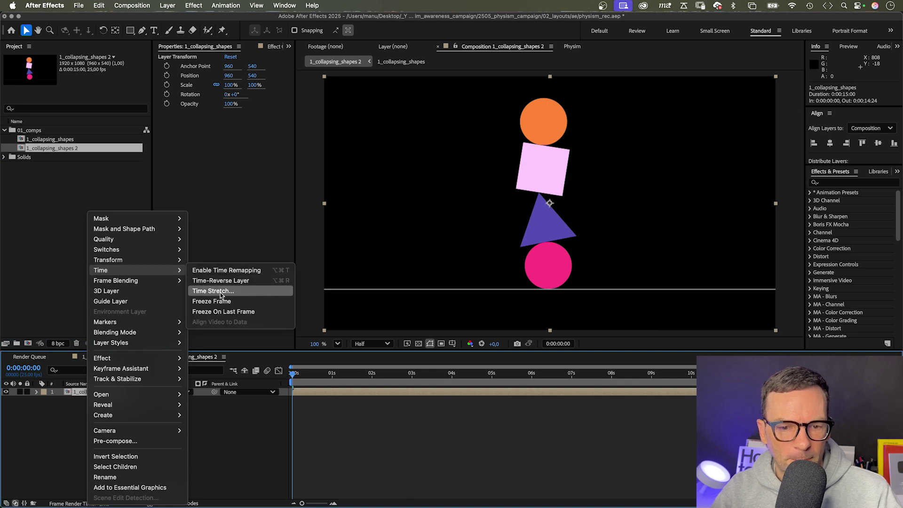
pyautogui.click(222, 271)
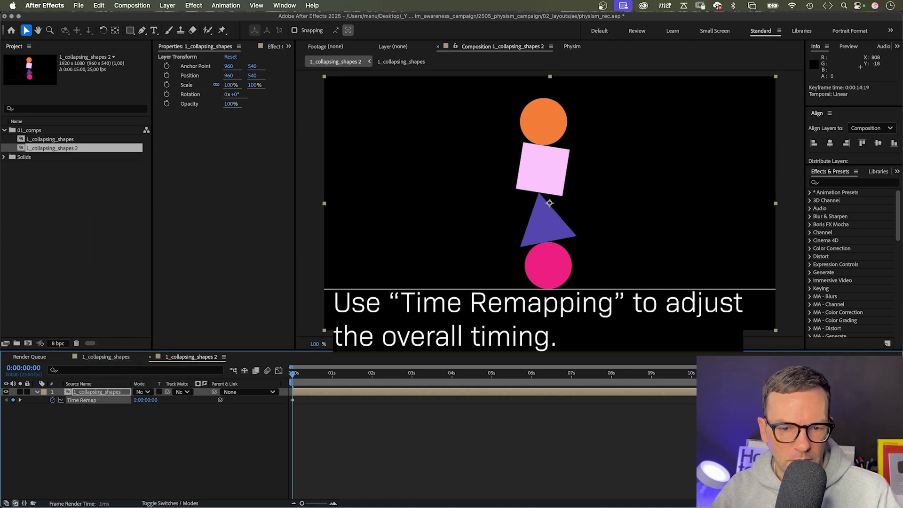
pyautogui.press('space')
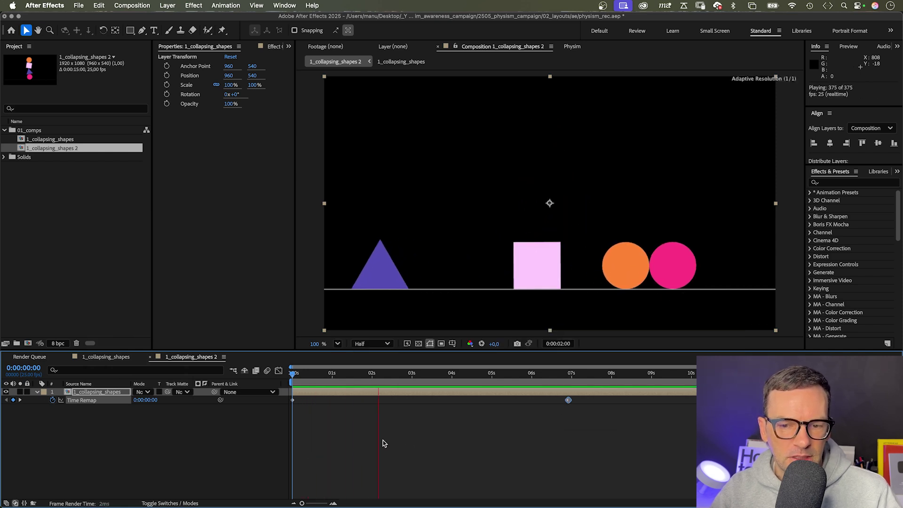
pyautogui.click(278, 371)
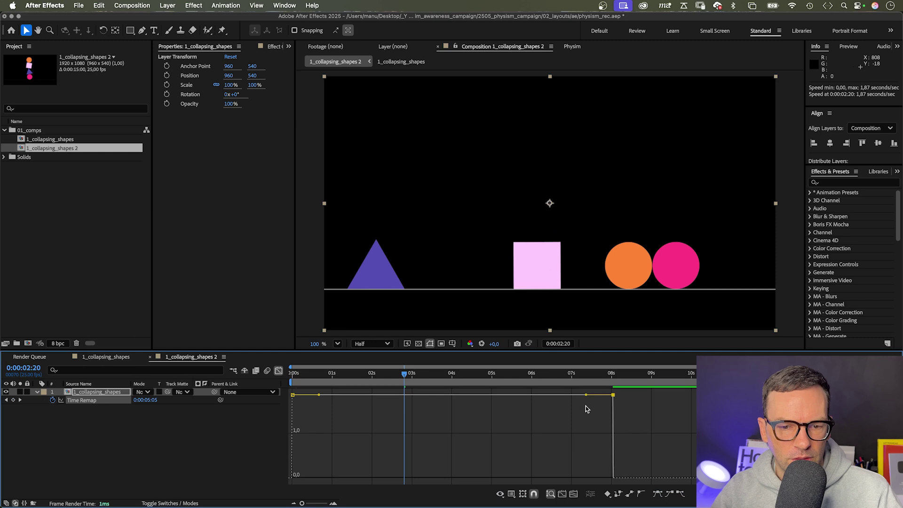
pyautogui.moveTo(586, 397); pyautogui.dragTo(414, 466)
# Widen the time remap keyframe influence into a broad speed bell, then replay from the start.
pyautogui.press('space')
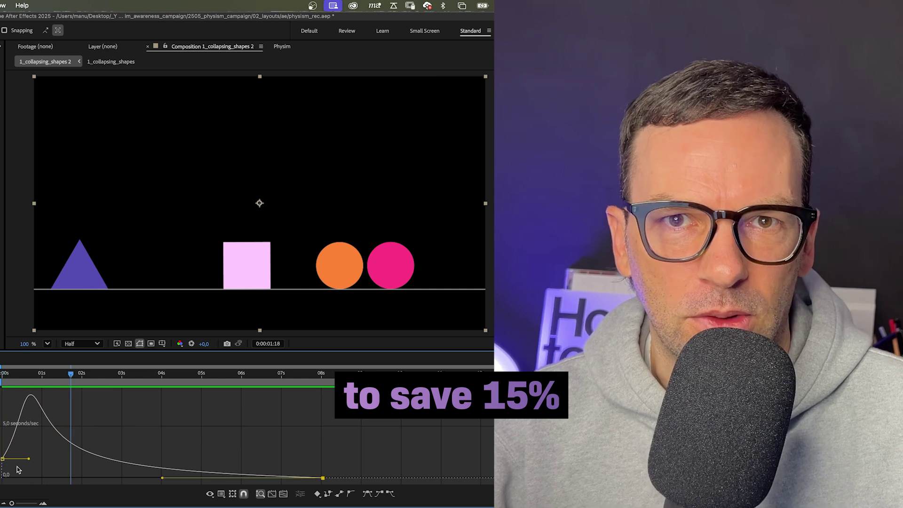
pyautogui.moveTo(162, 478); pyautogui.dragTo(236, 478)
pyautogui.hotkey('shift', 'F3')
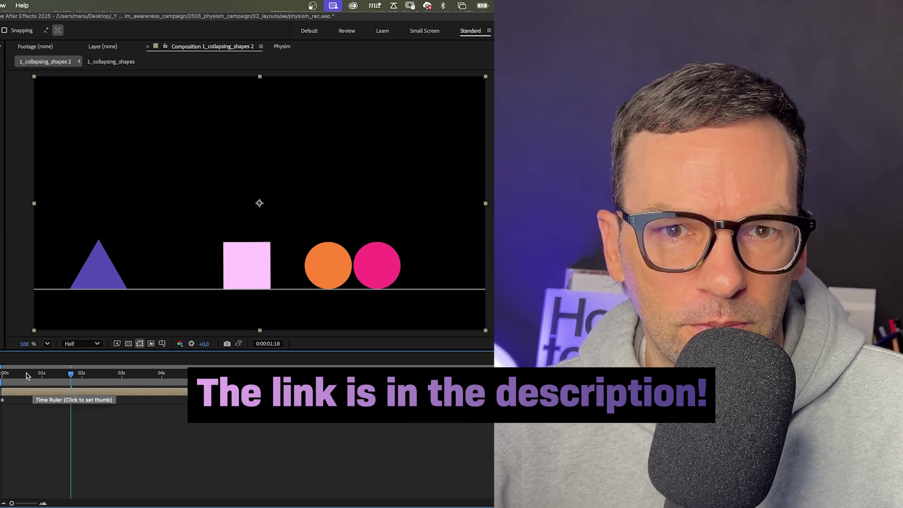
pyautogui.press('Home')
pyautogui.press('space')
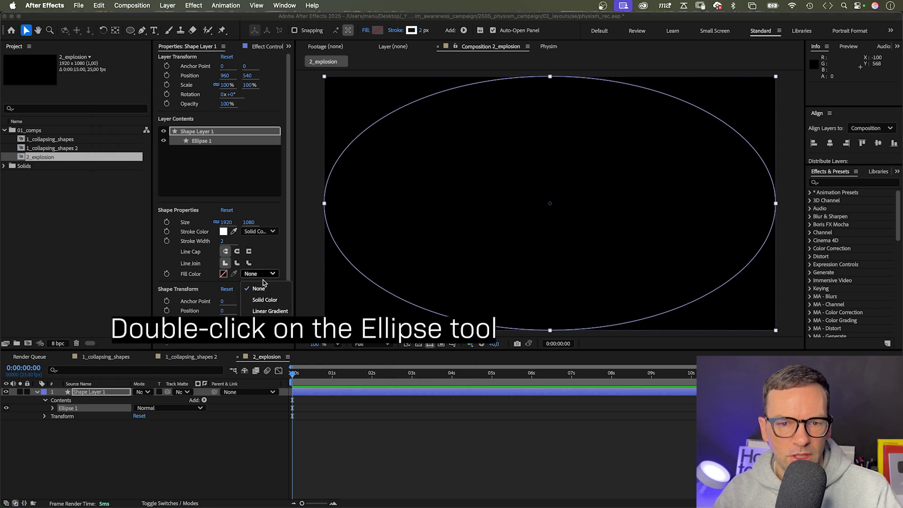
# Make the ellipse a red-filled, stroke-less 100×100 circle.
pyautogui.click(254, 300)
pyautogui.click(256, 231)
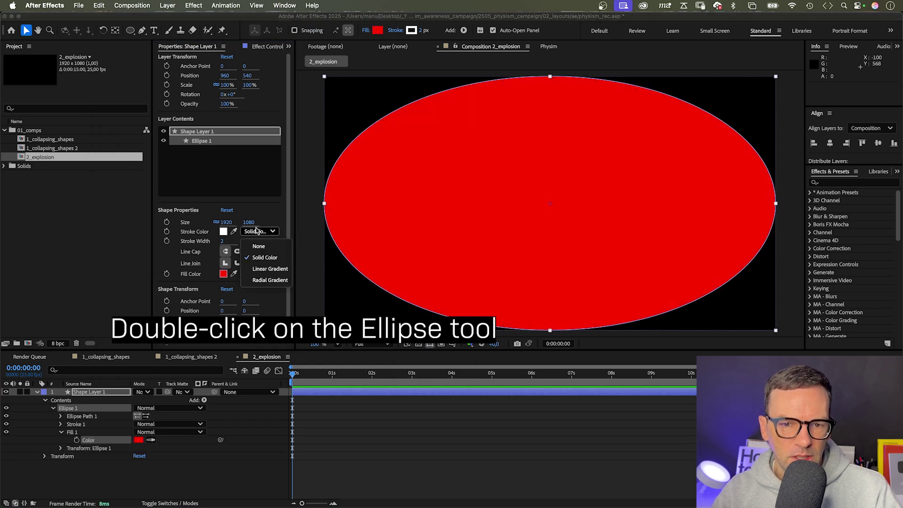
pyautogui.click(259, 246)
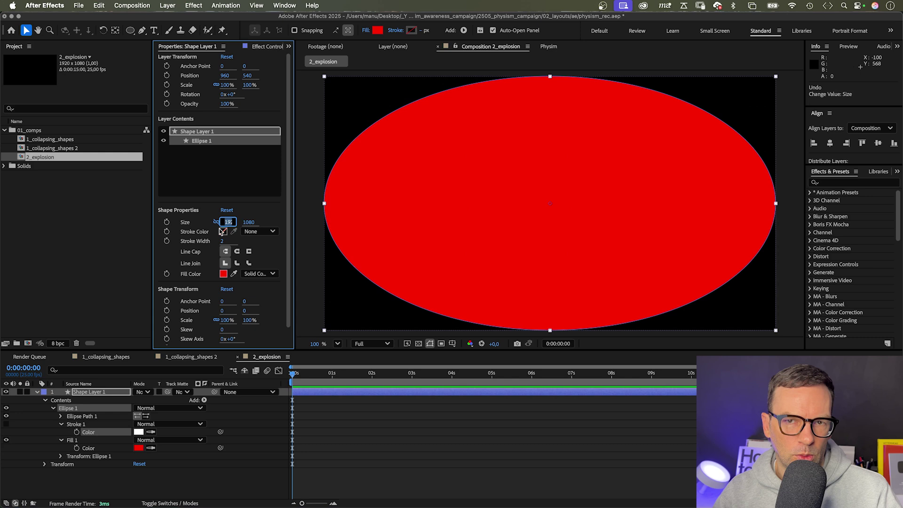
pyautogui.press('Tab')
pyautogui.write('100')
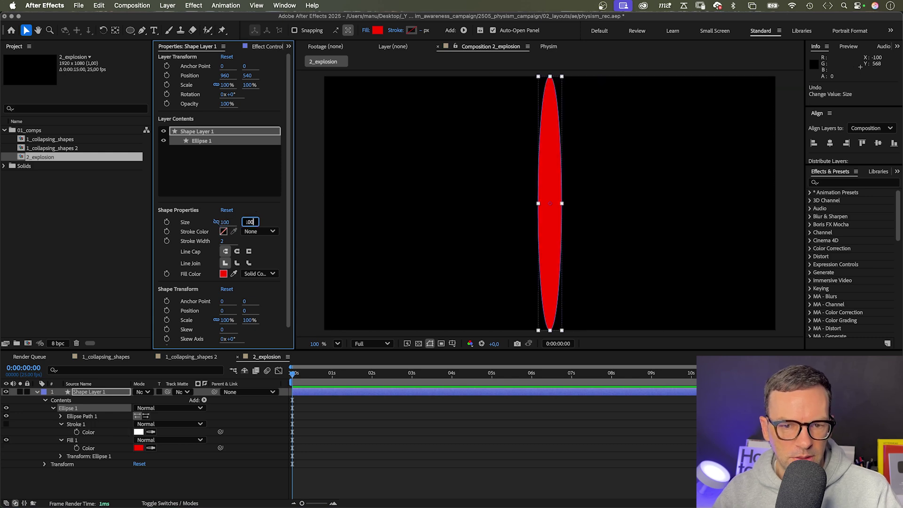
pyautogui.press('Return')
# Duplicate the circle into 16 layers clustered at the centre and select them all.
pyautogui.click(37, 392)
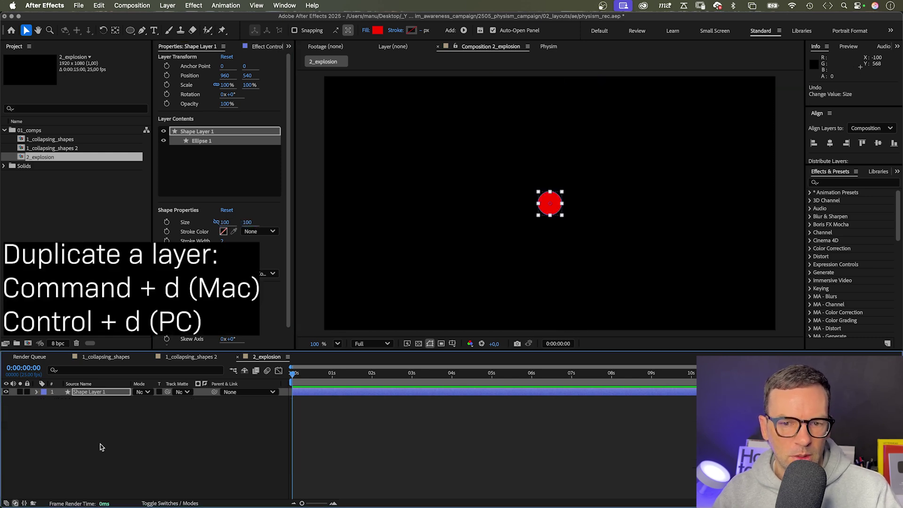
pyautogui.click(97, 412)
pyautogui.click(96, 393)
pyautogui.press('super+d')
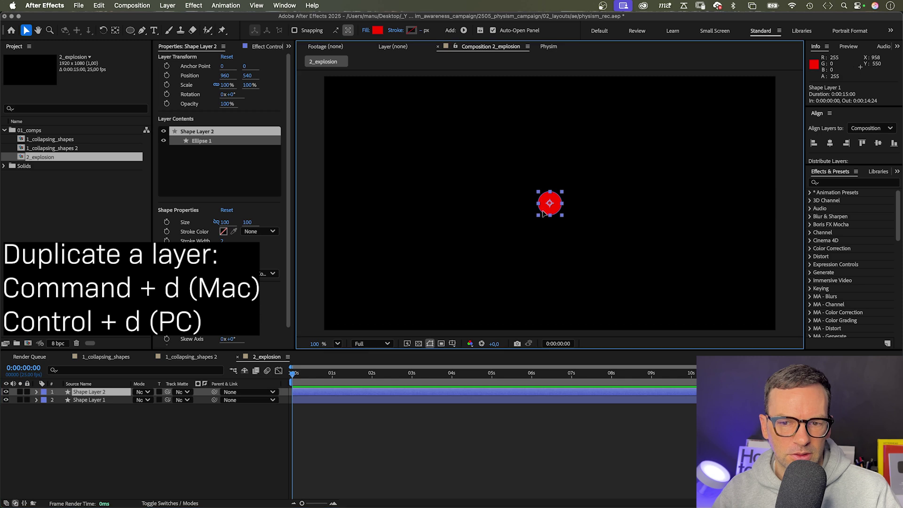
pyautogui.press('super+d')
pyautogui.press('super+d')
pyautogui.press('super+d')
pyautogui.moveTo(550, 204); pyautogui.dragTo(546, 181)
pyautogui.press('super+d')
pyautogui.press('super+d')
pyautogui.press('super+d')
pyautogui.press('super+d')
pyautogui.press('super+d')
pyautogui.press('super+d')
pyautogui.press('super+d')
pyautogui.press('super+d')
pyautogui.press('super+d')
pyautogui.press('super+d')
pyautogui.press('super+d')
pyautogui.press('super+a')
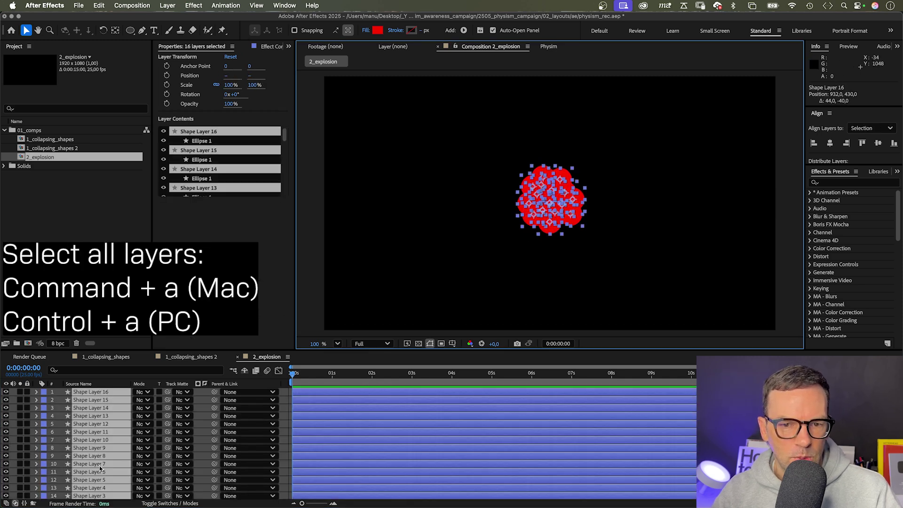
# Load the 16 circles into Physim with gravity 0 and run the simulation.
pyautogui.click(548, 47)
pyautogui.click(752, 326)
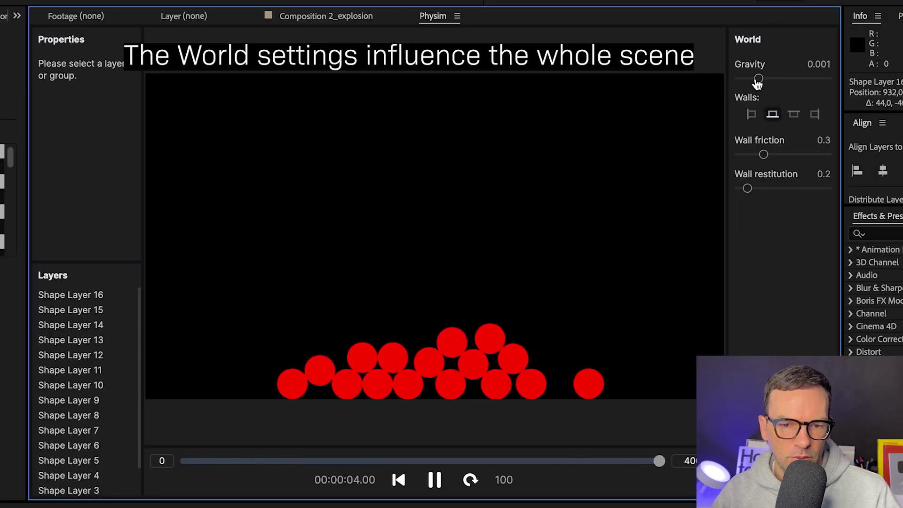
pyautogui.moveTo(757, 79); pyautogui.dragTo(732, 84)
pyautogui.press('space')
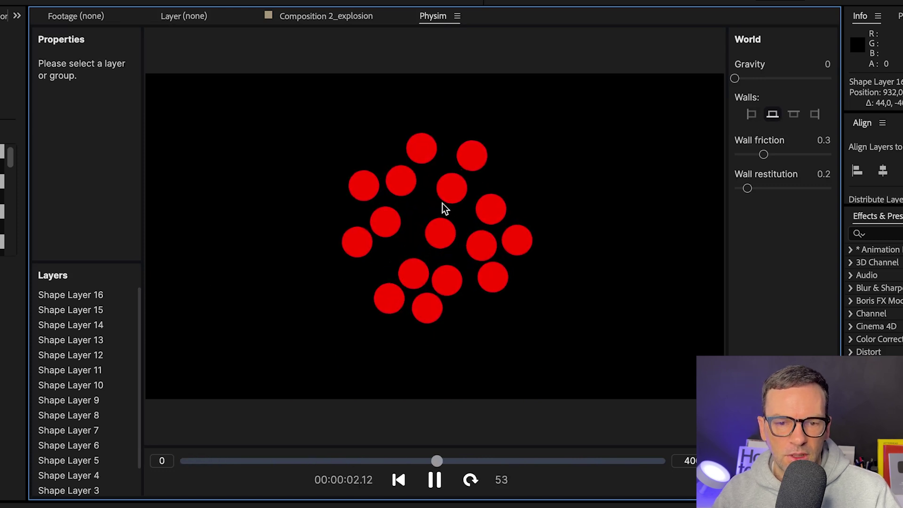
# Select all 16 circles in Physim, set Attractor to -150, and replay to watch them repel.
pyautogui.click(68, 297)
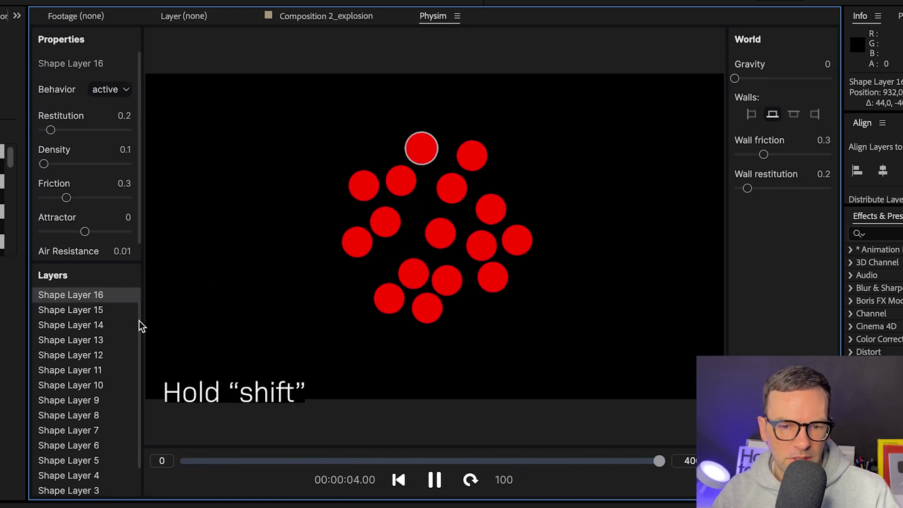
pyautogui.scroll(-2, 137, 358)
pyautogui.keyDown('shift'); pyautogui.click(67, 492); pyautogui.keyUp('shift')
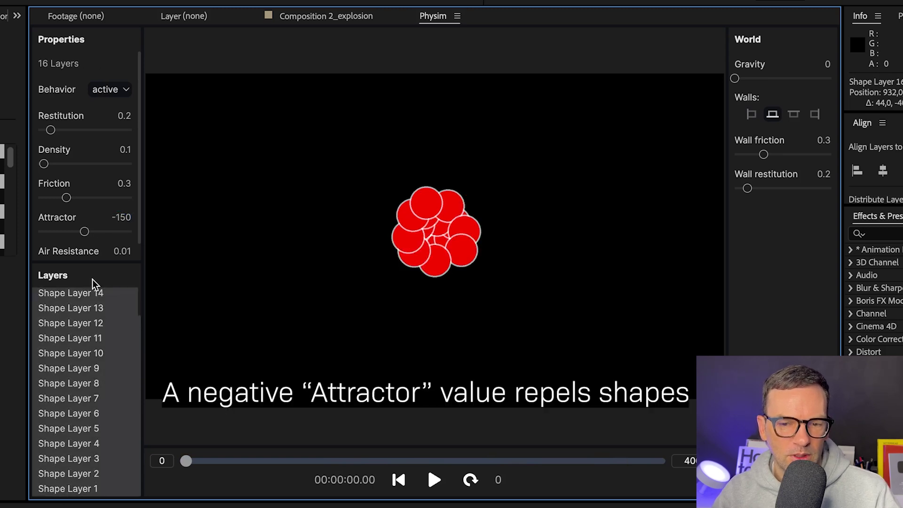
pyautogui.press('space')
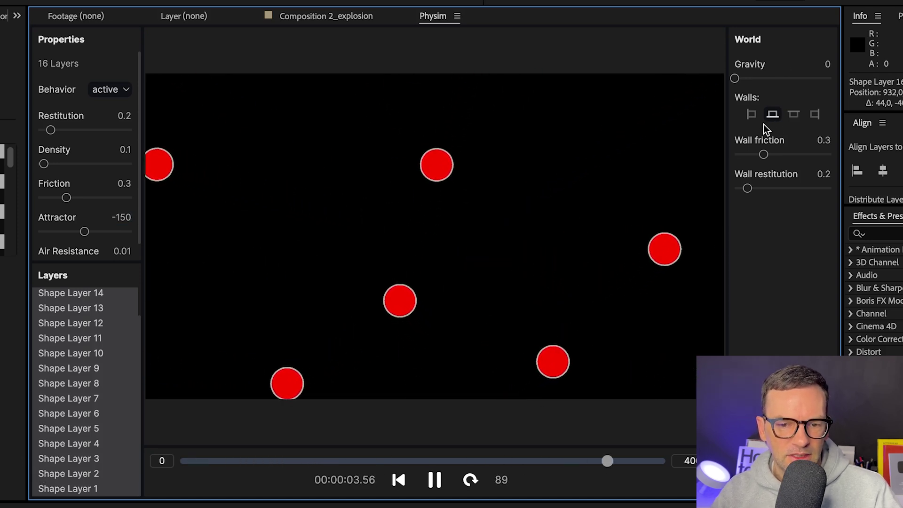
# Switch on the Physim left, top and right walls and replay the simulation.
pyautogui.click(751, 114)
pyautogui.press('space')
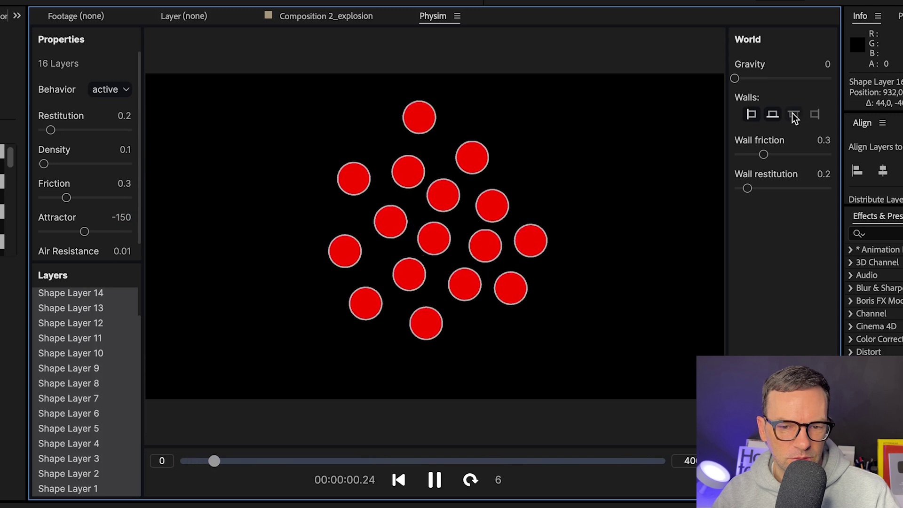
pyautogui.click(794, 114)
pyautogui.click(815, 114)
pyautogui.press('space')
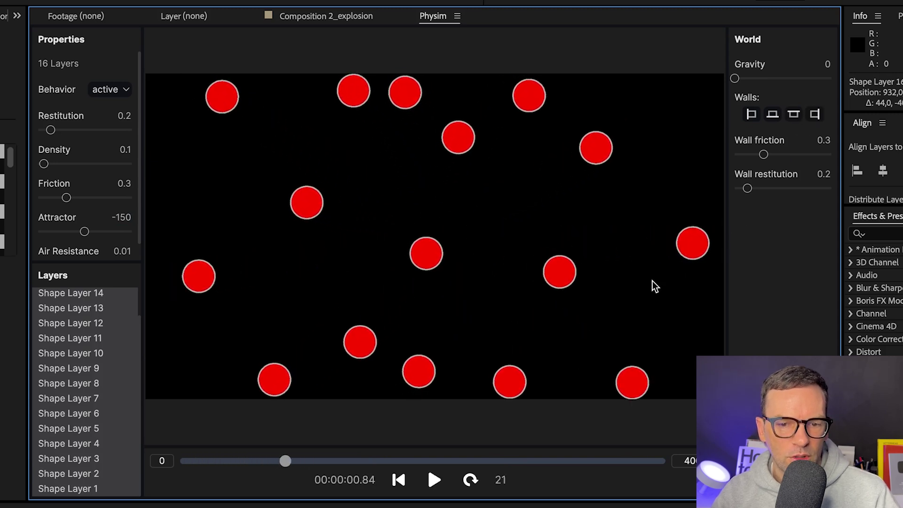
pyautogui.press('space')
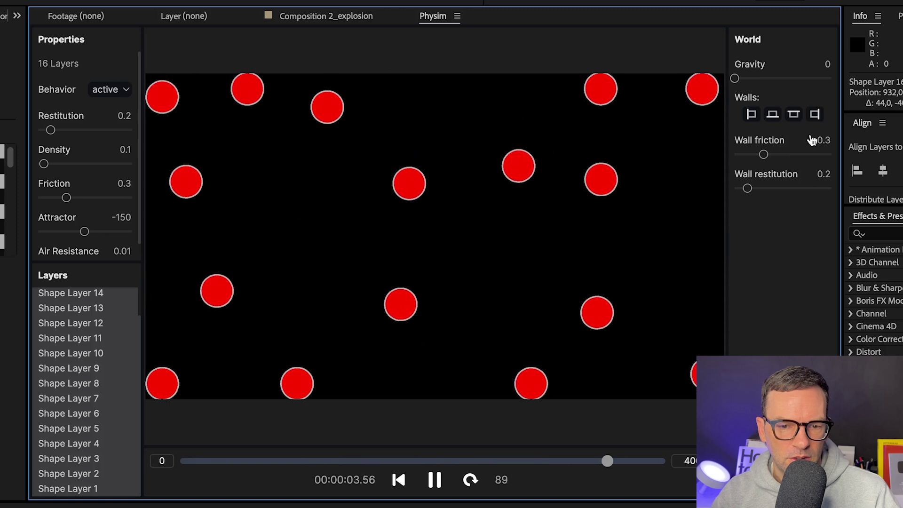
pyautogui.press('space')
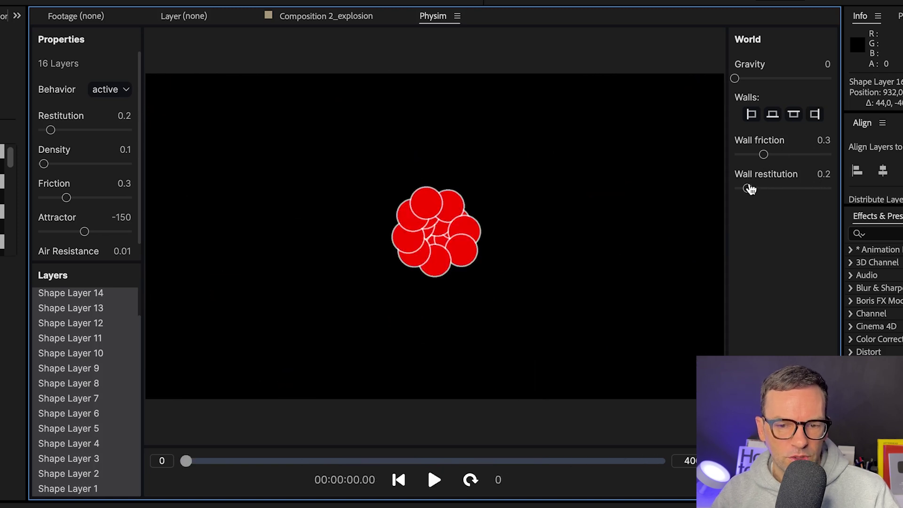
# Raise wall restitution to 0.5, set Attractor to -250, and preview the stronger burst.
pyautogui.moveTo(750, 189); pyautogui.dragTo(760, 189)
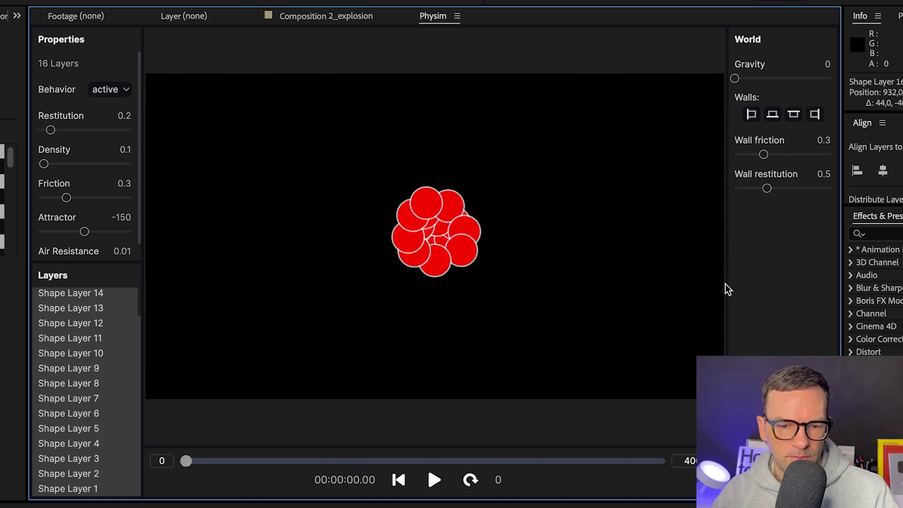
pyautogui.press('space')
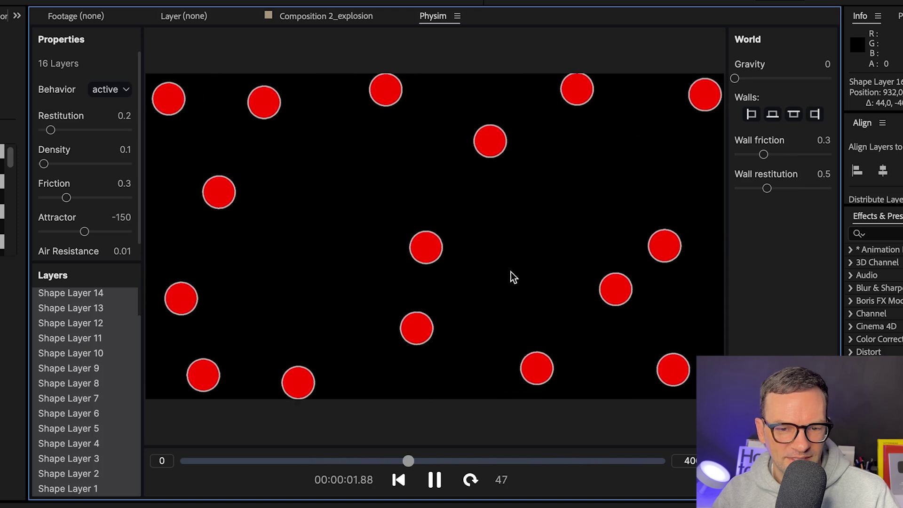
pyautogui.click(120, 219)
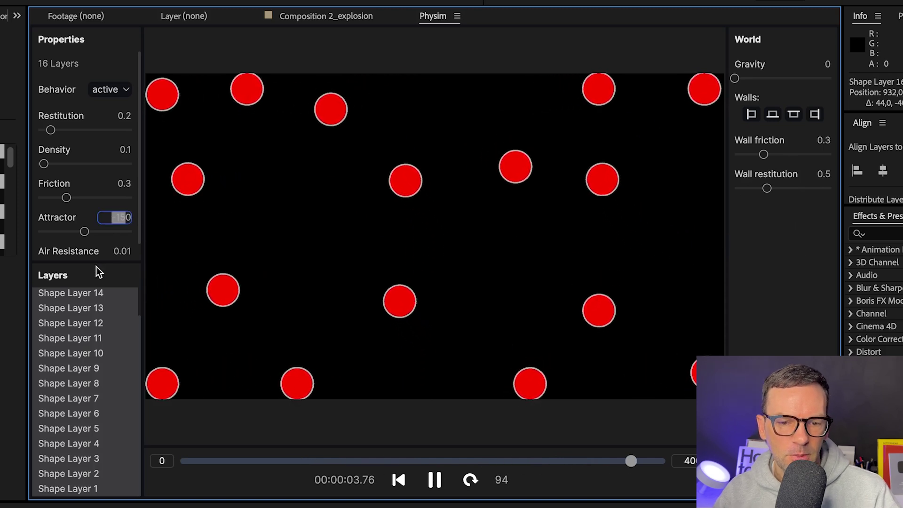
pyautogui.press('space')
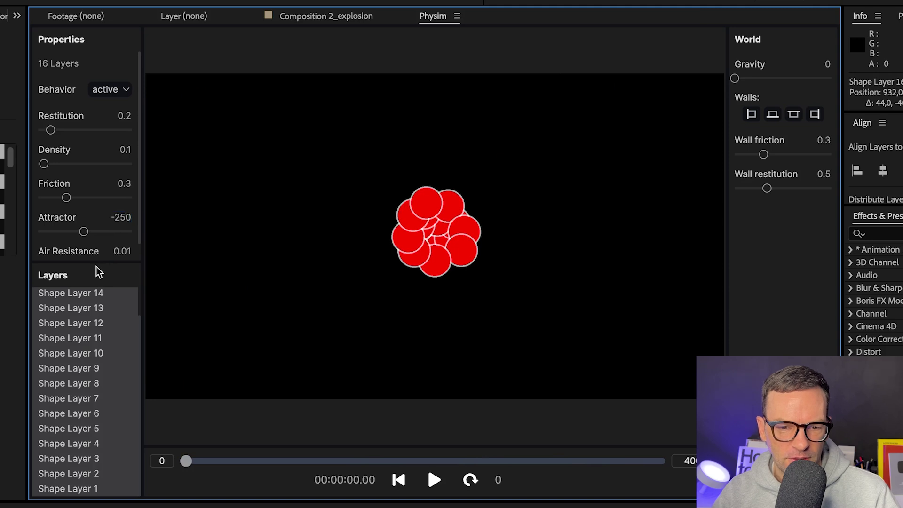
pyautogui.press('space')
pyautogui.press('space')
# Apply the Physim simulation to 2_explosion and preview the circles scattering in that comp.
pyautogui.click(769, 487)
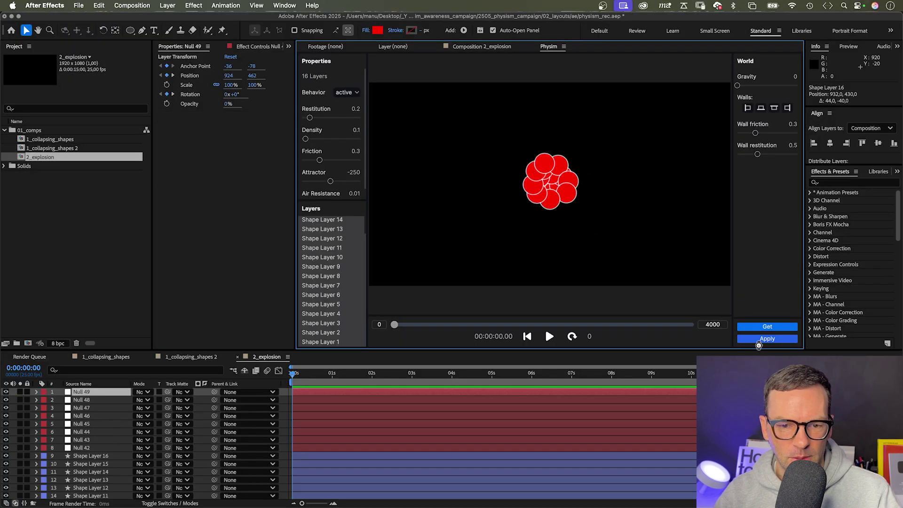
pyautogui.click(466, 46)
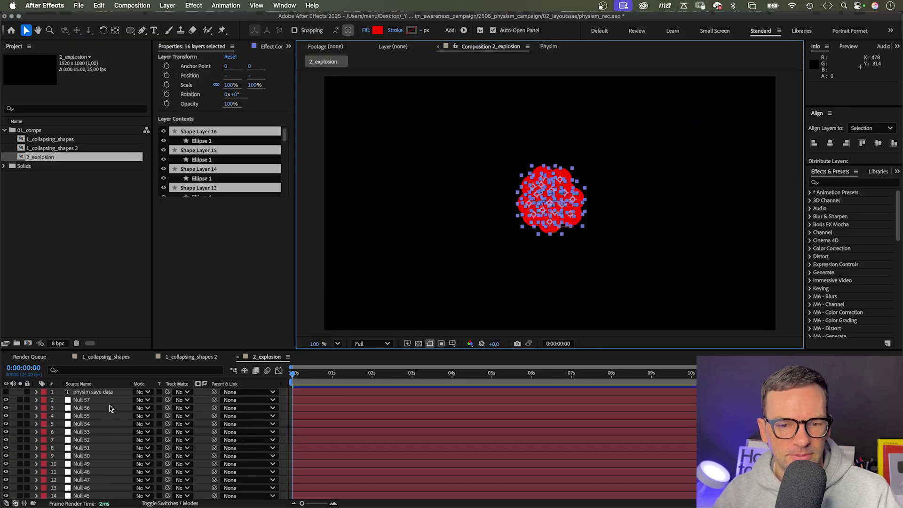
pyautogui.press('space')
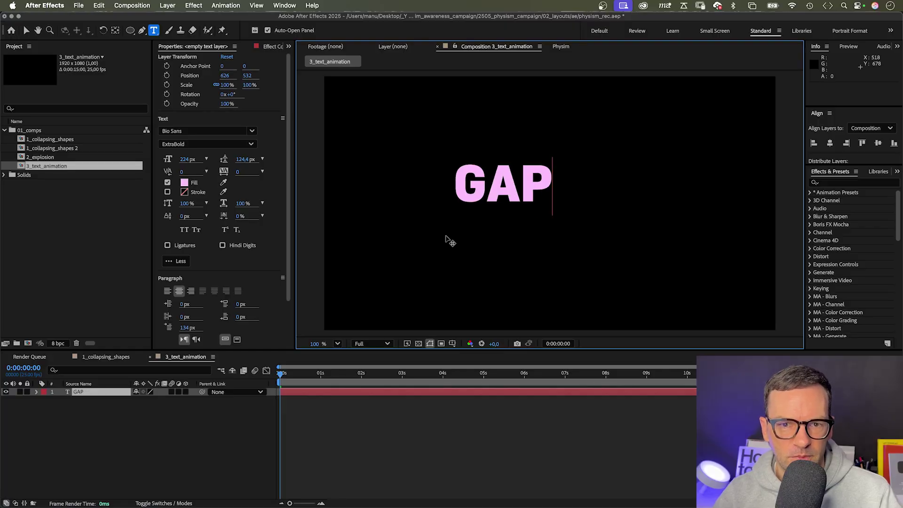
# Nudge the GAP text right, convert it to a GAP Outlines shape layer, and show its G, A, P groups.
pyautogui.click(26, 31)
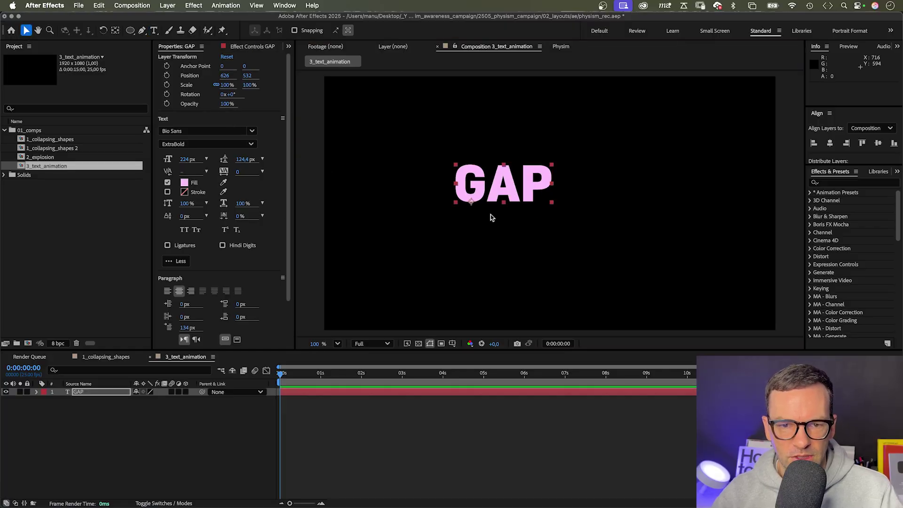
pyautogui.moveTo(467, 186); pyautogui.dragTo(545, 189)
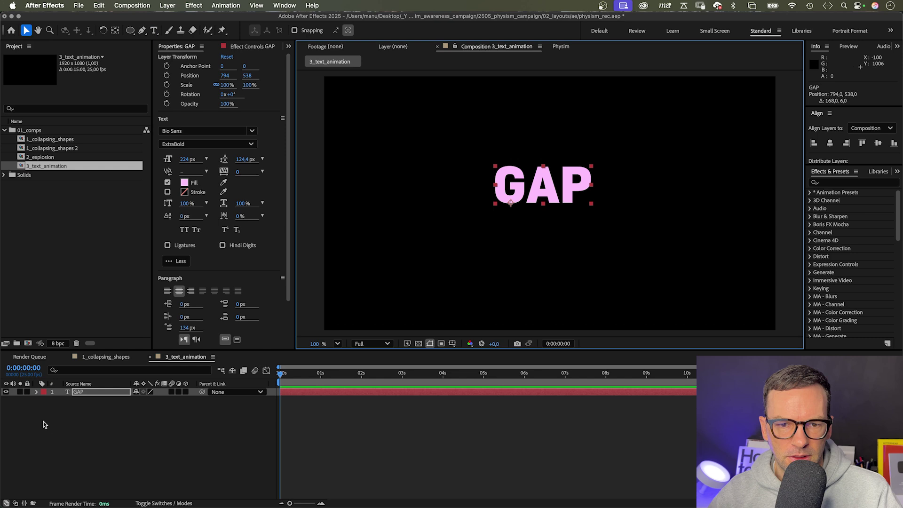
pyautogui.rightClick(82, 396)
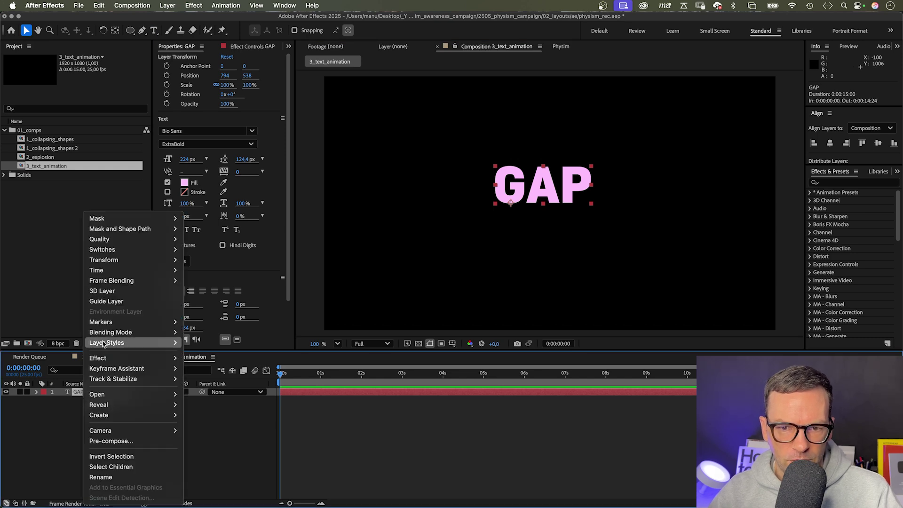
pyautogui.moveTo(116, 414)
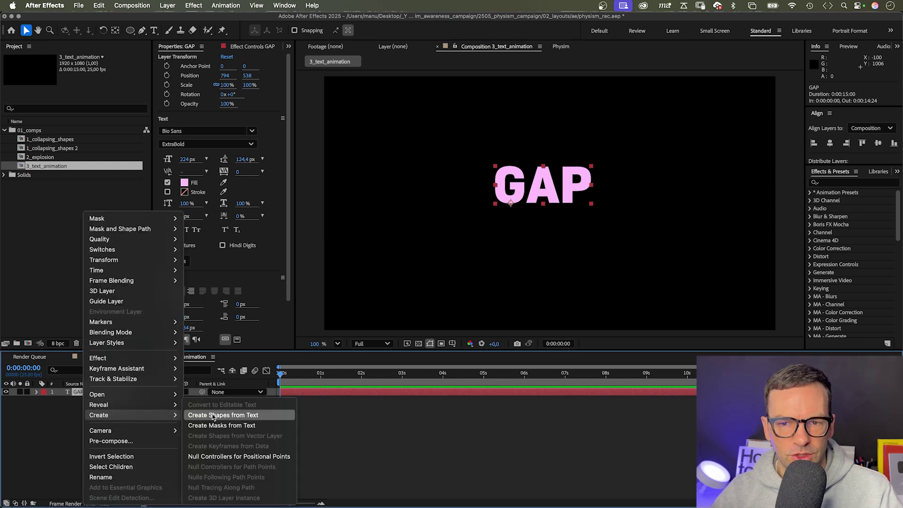
pyautogui.click(220, 416)
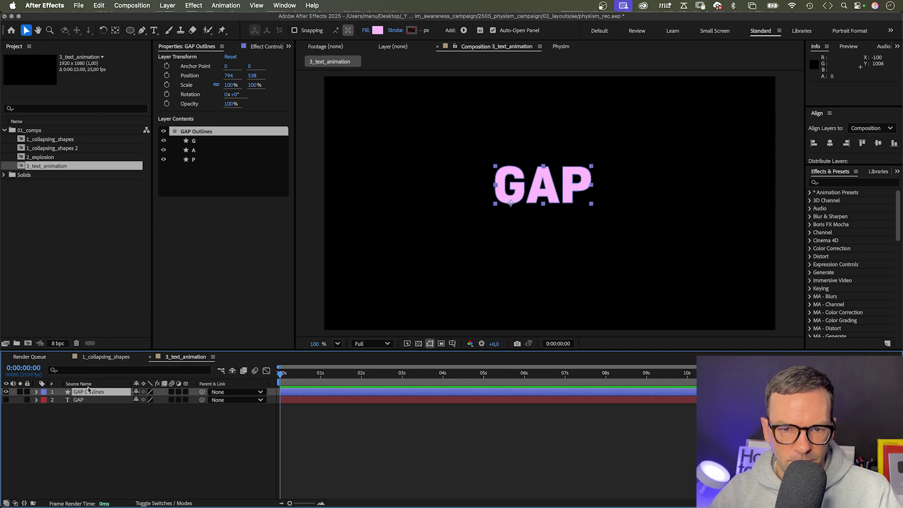
pyautogui.click(37, 392)
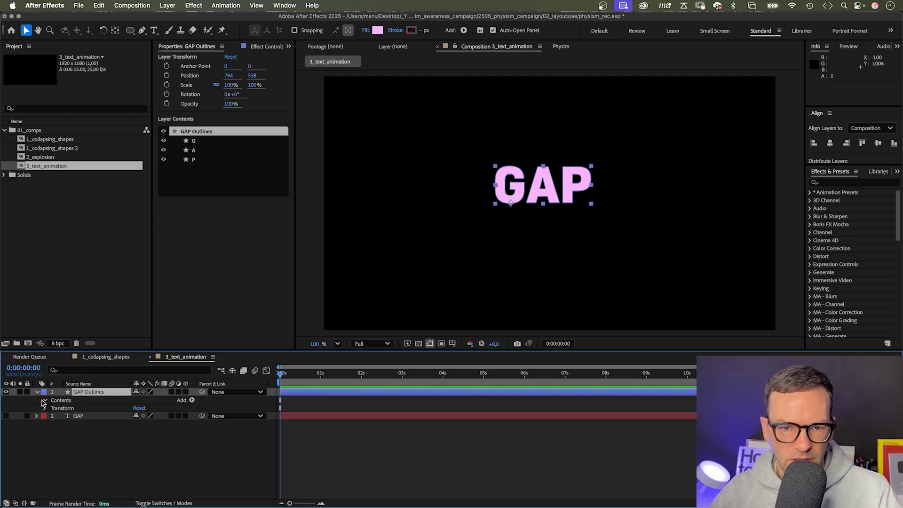
pyautogui.click(44, 401)
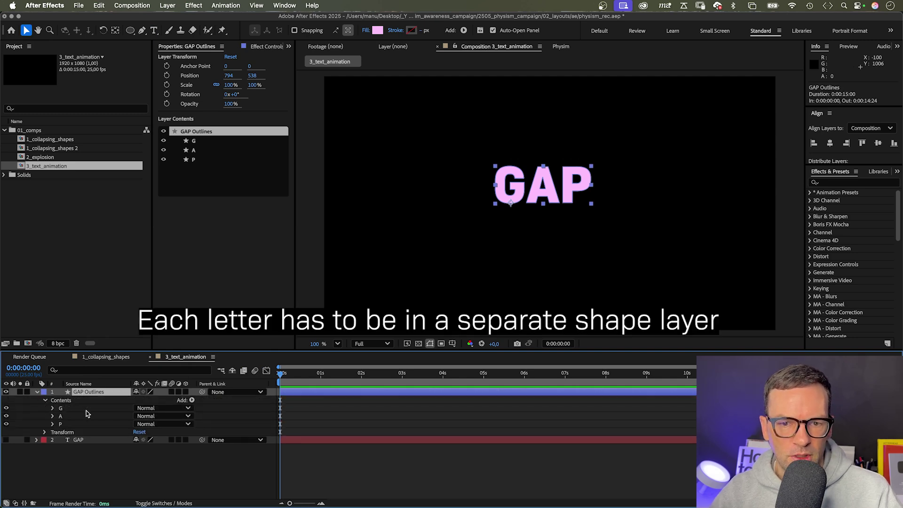
# Duplicate GAP Outlines twice; strip groups so the original keeps only G and Outlines 2 only A.
pyautogui.press('super+d')
pyautogui.press('super+d')
pyautogui.click(37, 400)
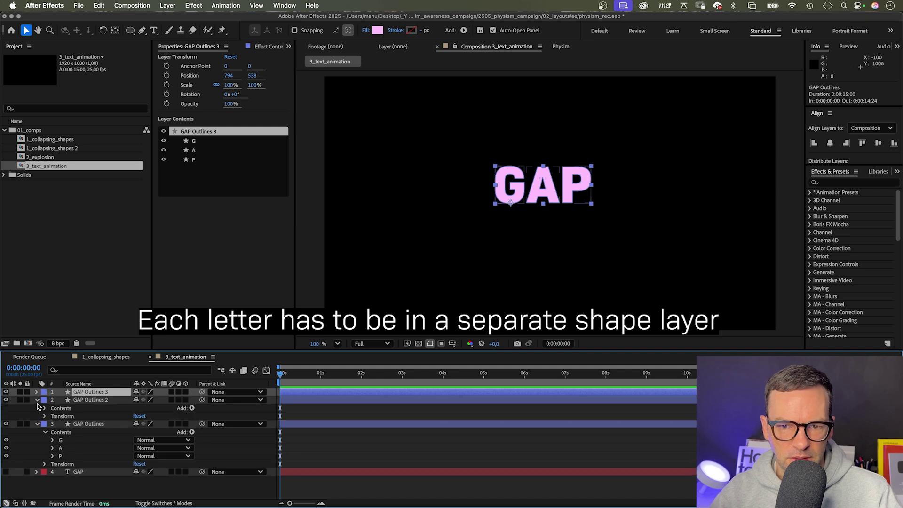
pyautogui.click(45, 408)
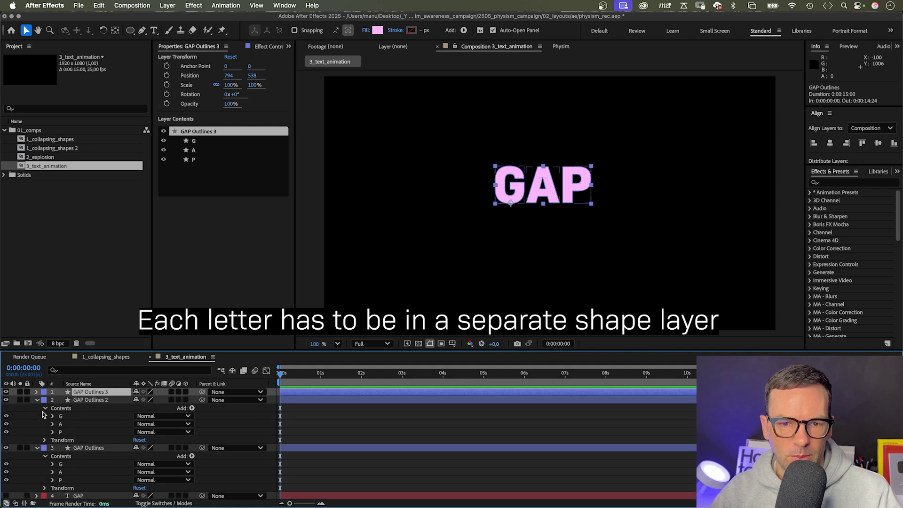
pyautogui.click(60, 480)
pyautogui.press('Delete')
pyautogui.click(59, 471)
pyautogui.press('Delete')
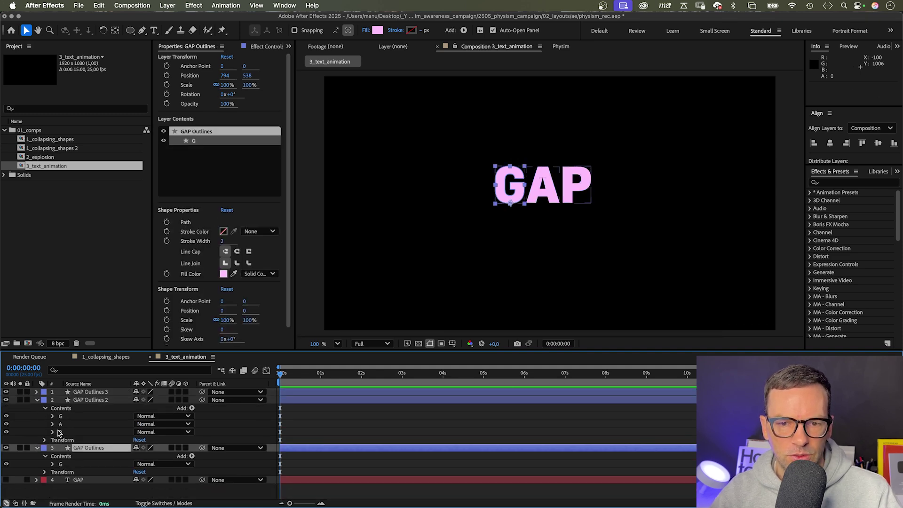
pyautogui.click(60, 416)
pyautogui.press('Delete')
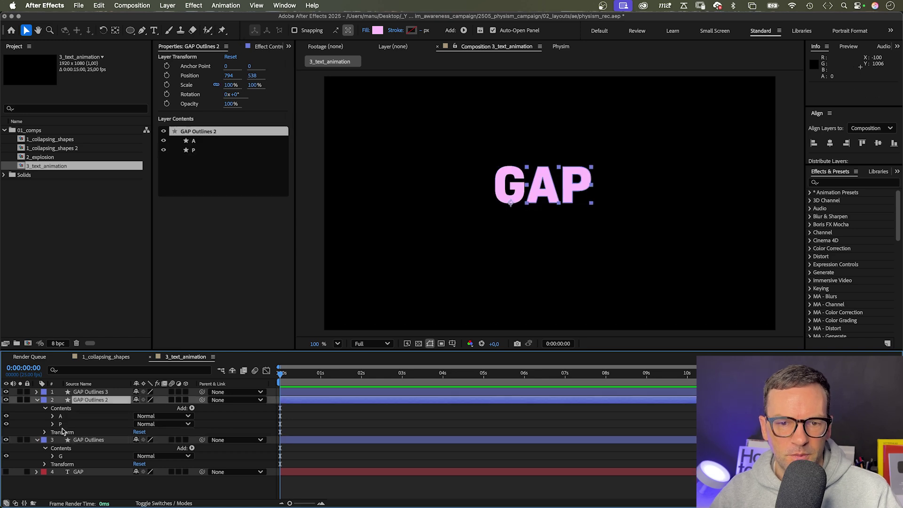
pyautogui.click(60, 424)
pyautogui.press('Delete')
# Delete the G and A groups from GAP Outlines 3, leaving only P.
pyautogui.click(37, 392)
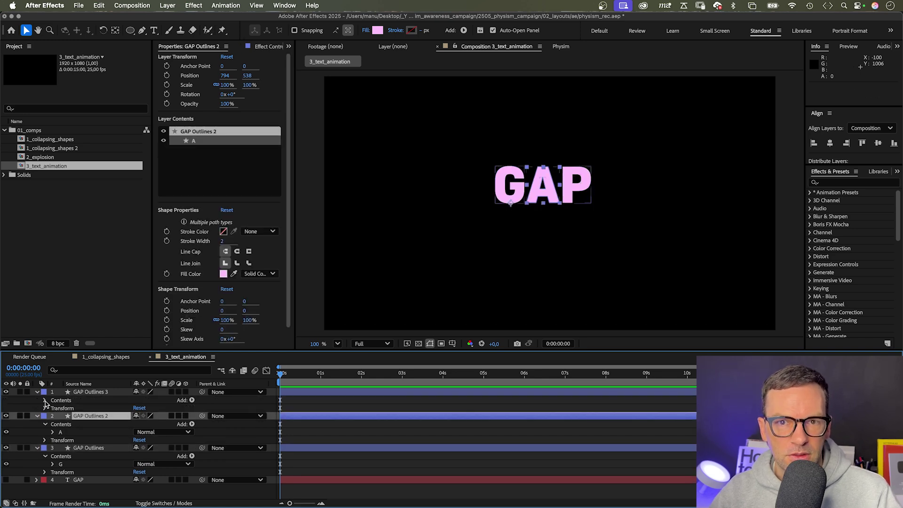
pyautogui.click(45, 400)
pyautogui.click(60, 407)
pyautogui.press('Delete')
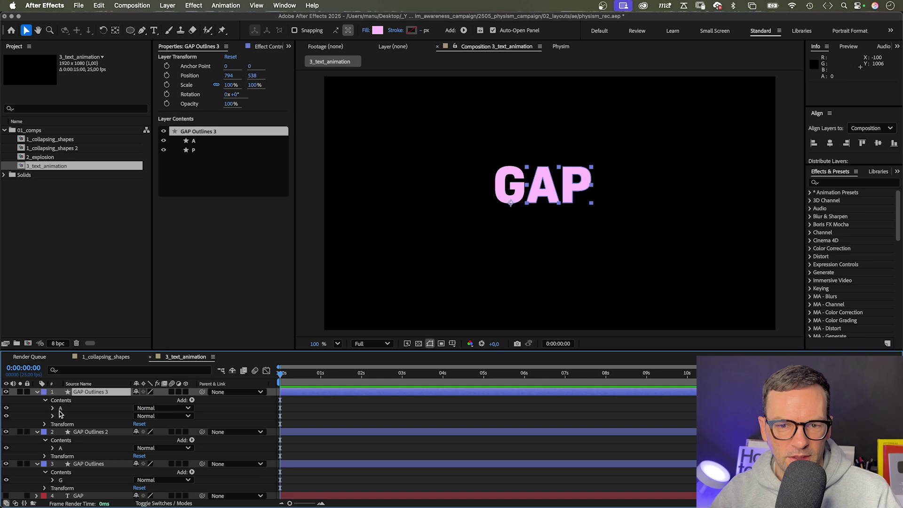
pyautogui.click(59, 407)
pyautogui.press('Delete')
# Rename the three letter layers G, A and P, collapse them, and select all three.
pyautogui.click(105, 465)
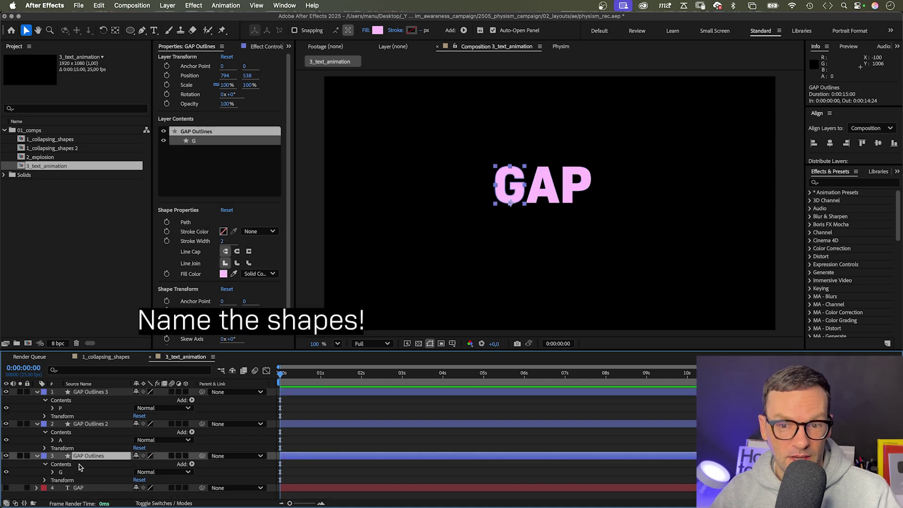
pyautogui.press('Return')
pyautogui.click(91, 425)
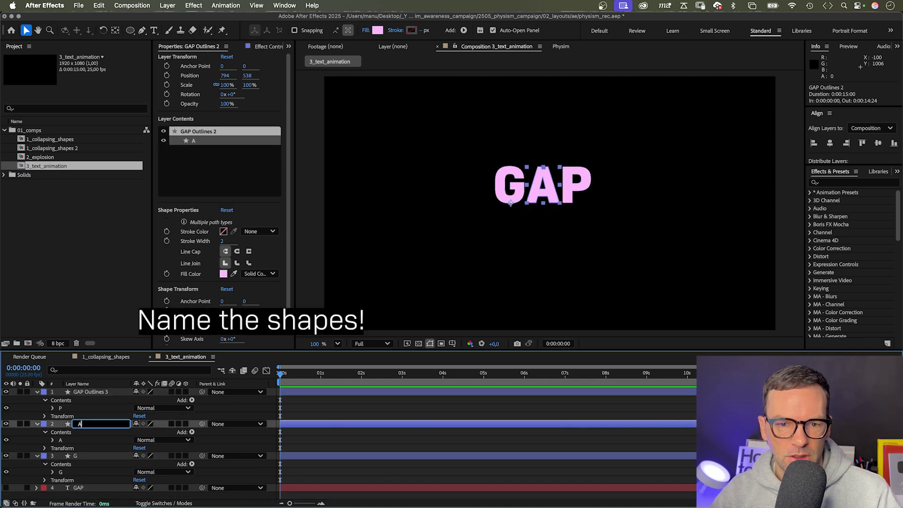
pyautogui.press('Return')
pyautogui.click(94, 393)
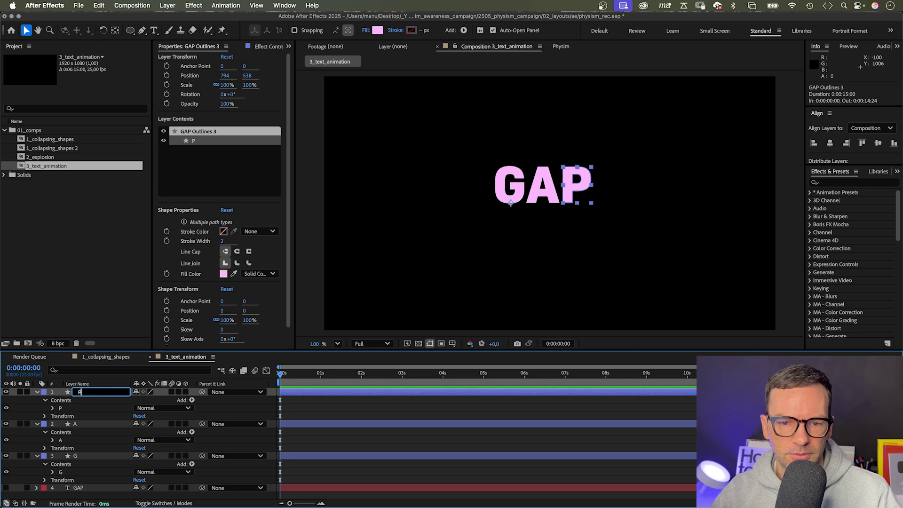
pyautogui.write('P')
pyautogui.press('Return')
pyautogui.click(37, 392)
pyautogui.click(37, 400)
pyautogui.click(37, 408)
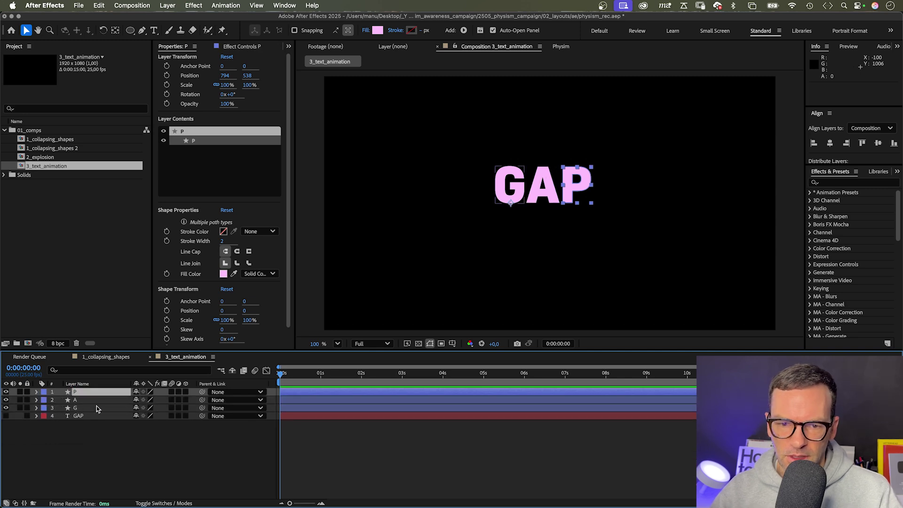
pyautogui.keyDown('shift'); pyautogui.click(75, 408); pyautogui.keyUp('shift')
# Stack two more copies of the G, A, P letters below, recentre the rows, and delete the GAP text.
pyautogui.press('super+d')
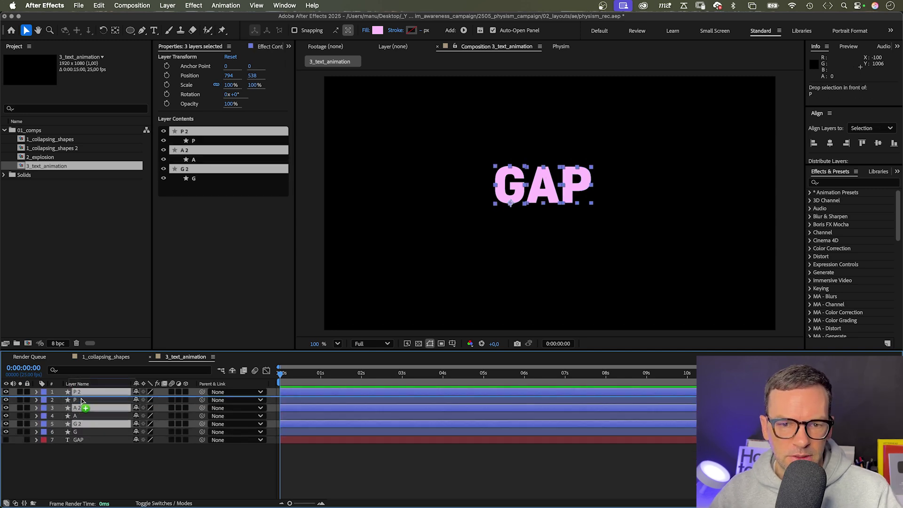
pyautogui.moveTo(511, 202); pyautogui.dragTo(511, 244)
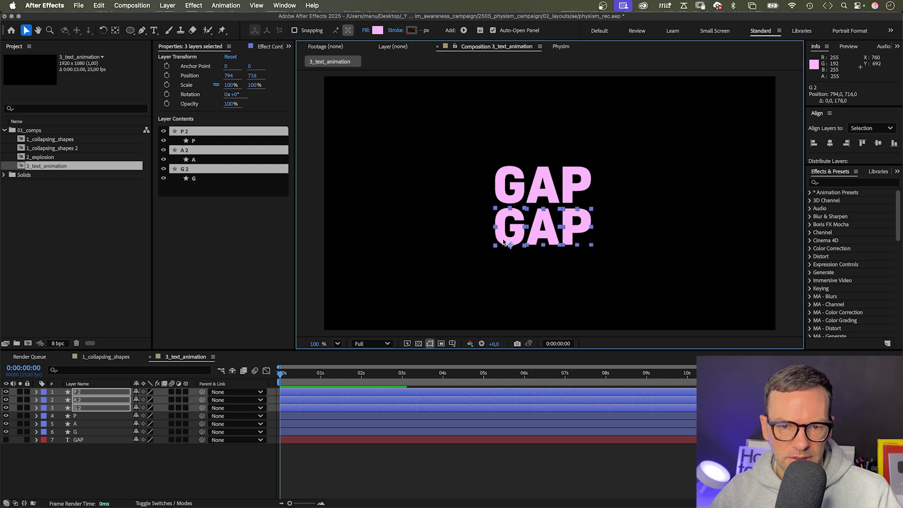
pyautogui.press('super+d')
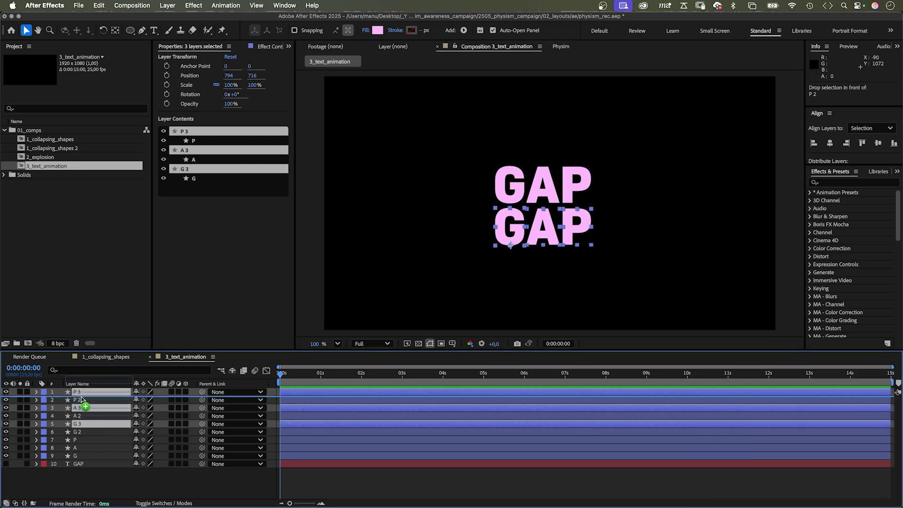
pyautogui.moveTo(501, 241); pyautogui.dragTo(502, 288)
pyautogui.press('super+a')
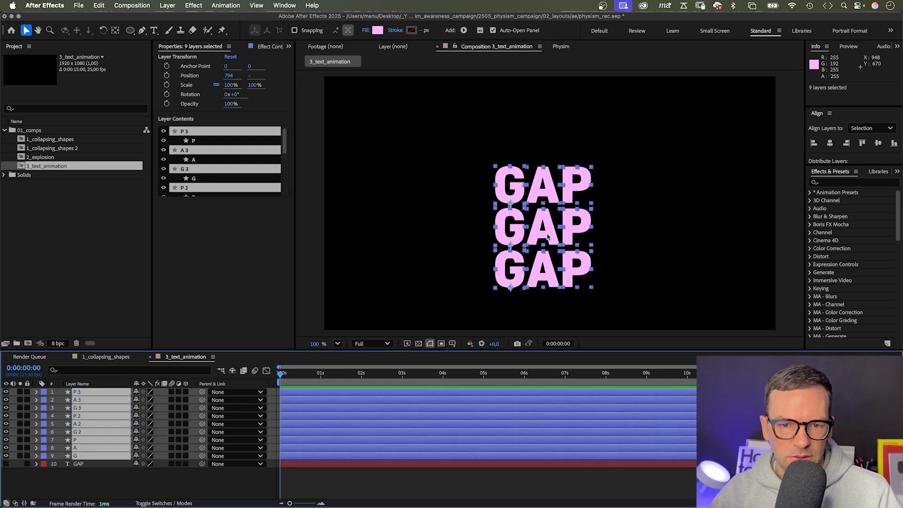
pyautogui.moveTo(547, 237); pyautogui.dragTo(547, 220)
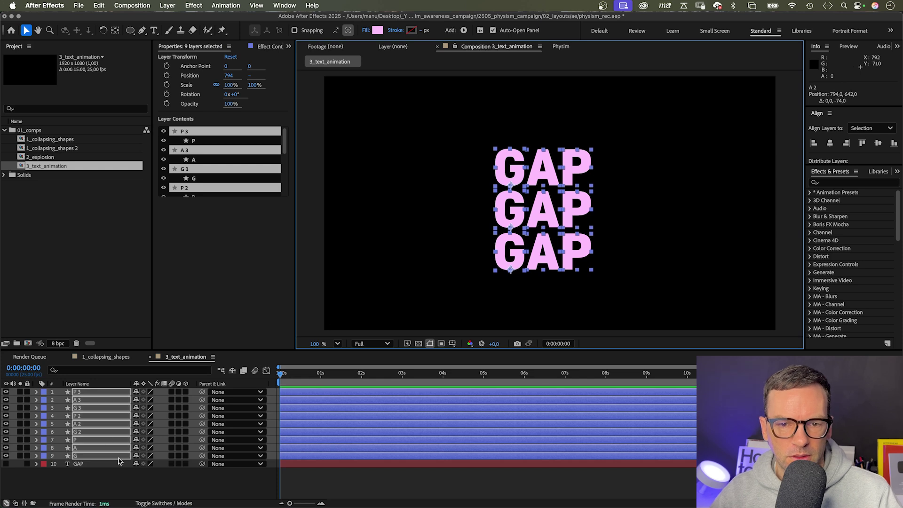
pyautogui.click(79, 465)
pyautogui.press('Delete')
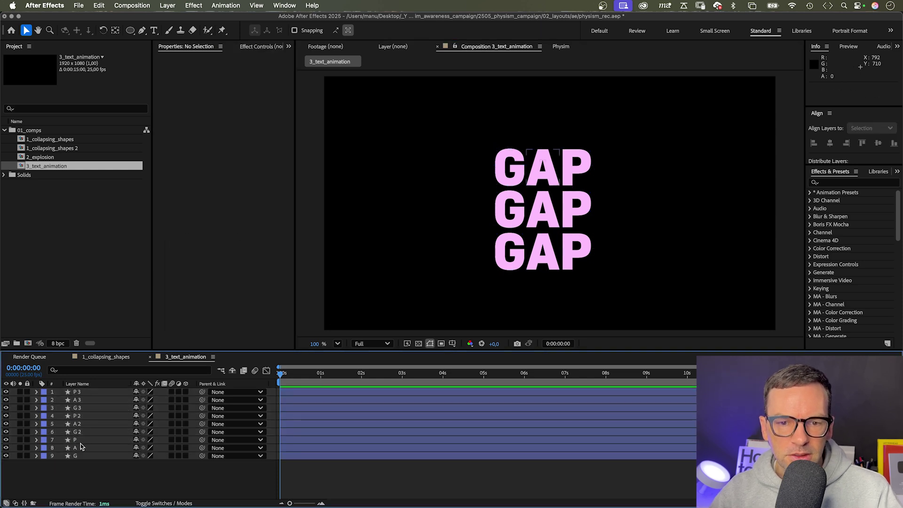
# Create a polygon shape and turn it into a small, downward-pointing 3-point triangle.
pyautogui.moveTo(127, 32); pyautogui.dragTo(159, 65)
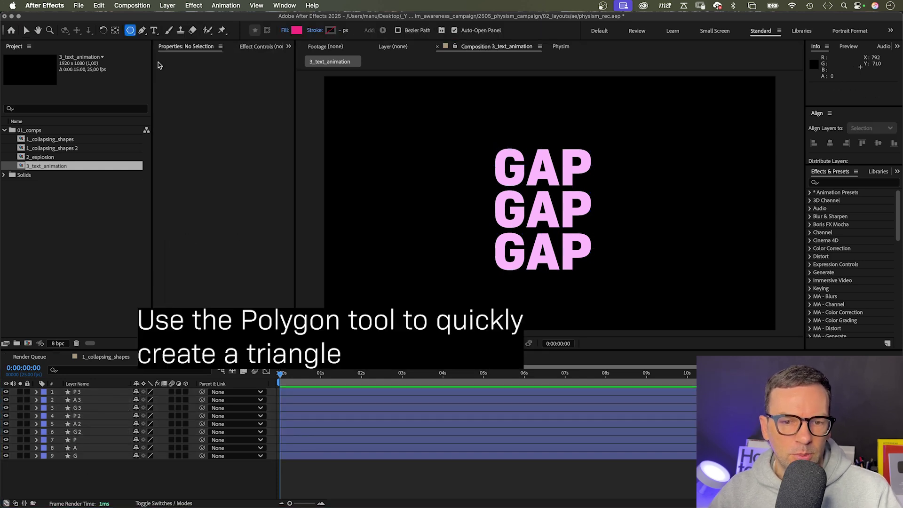
pyautogui.doubleClick(130, 31)
pyautogui.press('v')
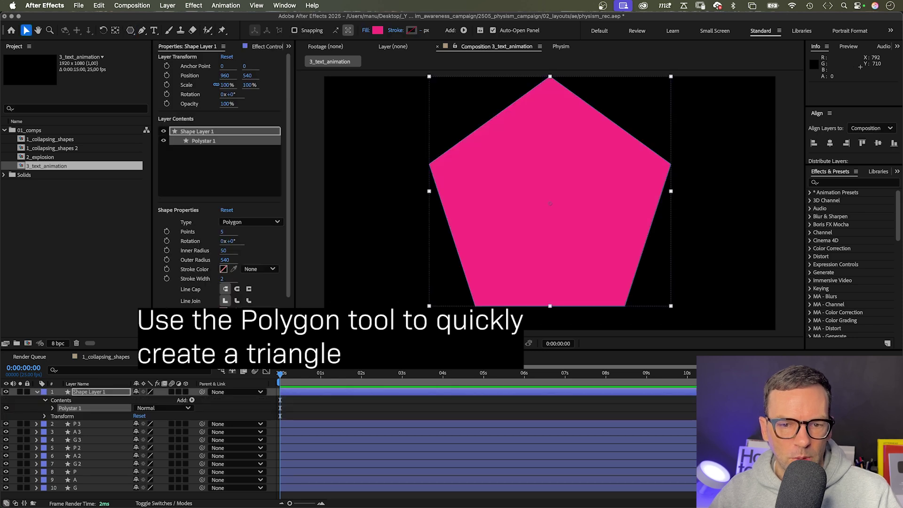
pyautogui.click(221, 234)
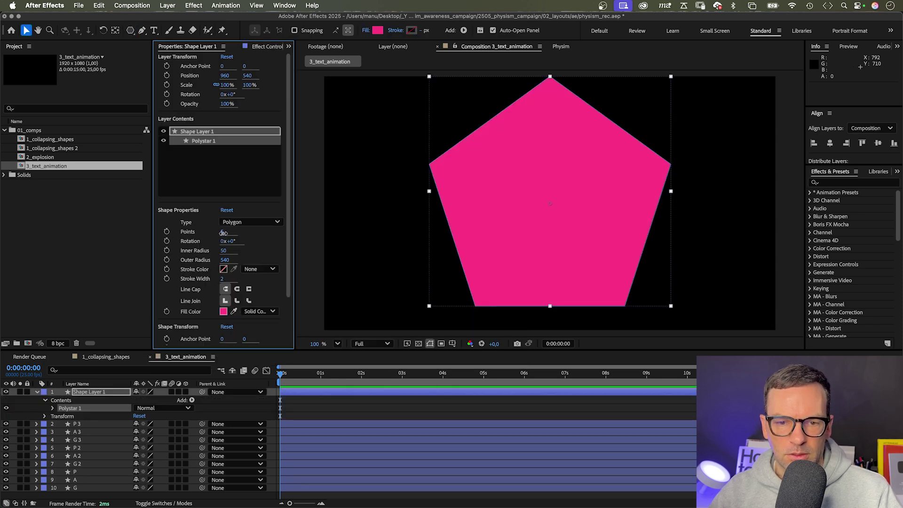
pyautogui.press('Return')
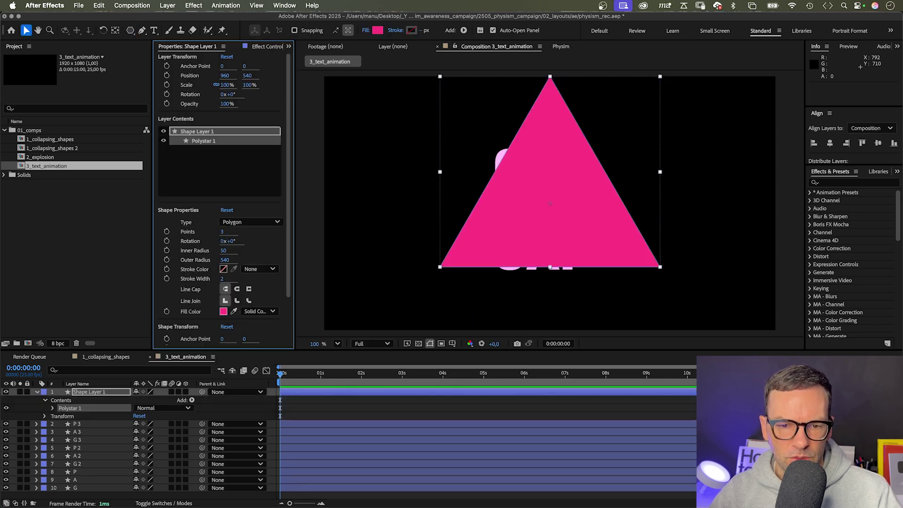
pyautogui.moveTo(224, 261); pyautogui.dragTo(64, 273)
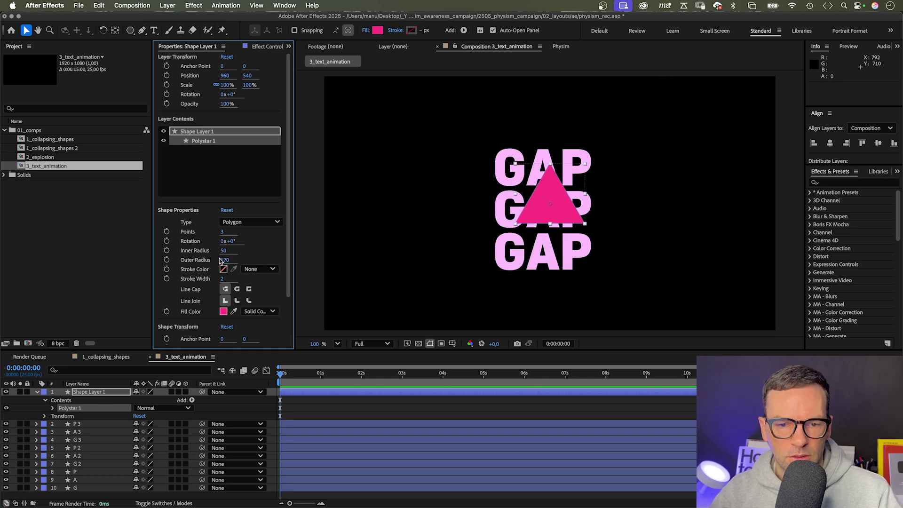
pyautogui.moveTo(230, 243); pyautogui.dragTo(260, 241)
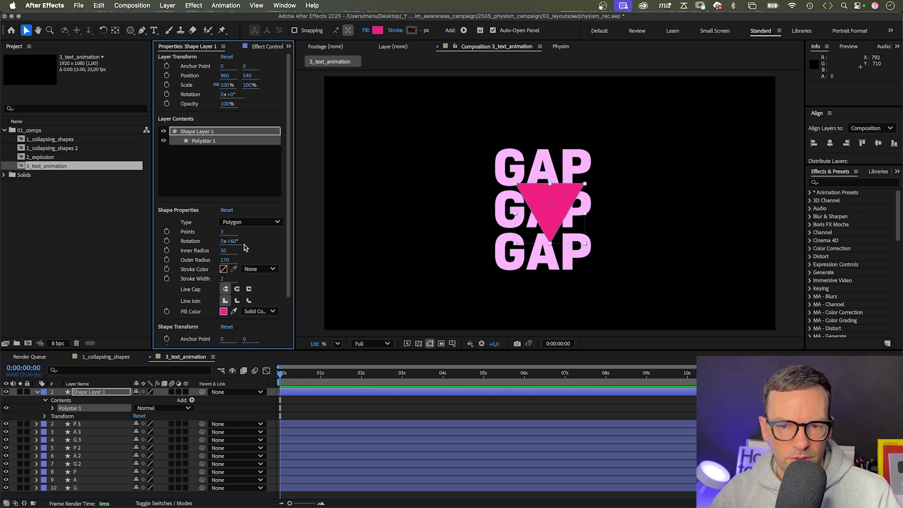
# Move the triangle above the GAP text, set a Position keyframe, and drag it down over the text.
pyautogui.click(74, 359)
pyautogui.moveTo(551, 223); pyautogui.dragTo(554, 129)
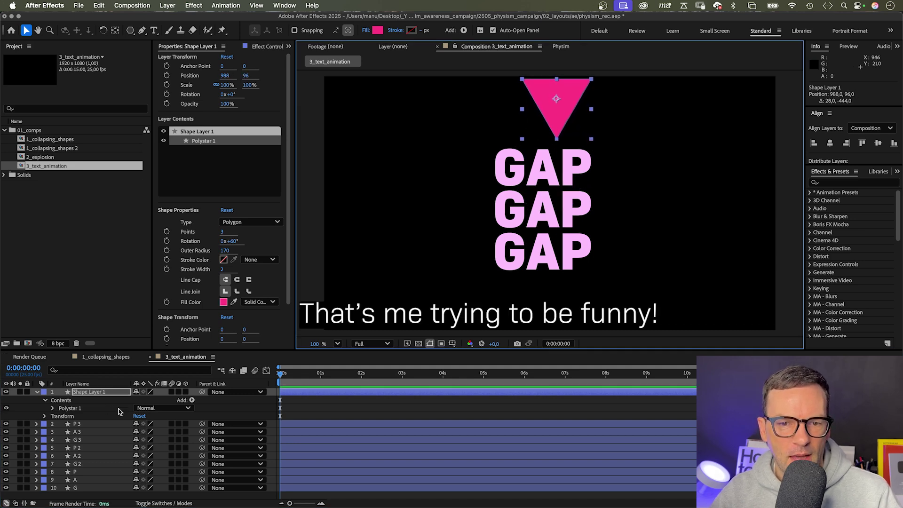
pyautogui.press('p')
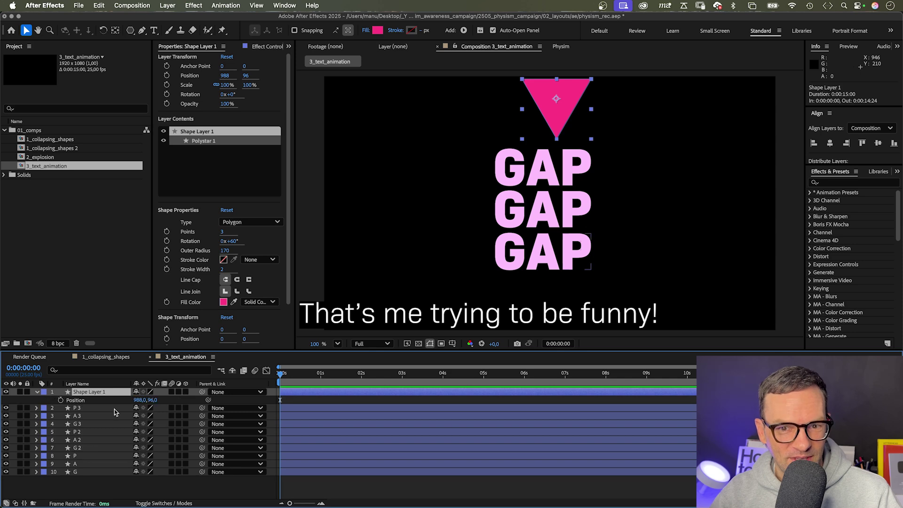
pyautogui.click(60, 399)
pyautogui.moveTo(556, 124); pyautogui.dragTo(552, 269)
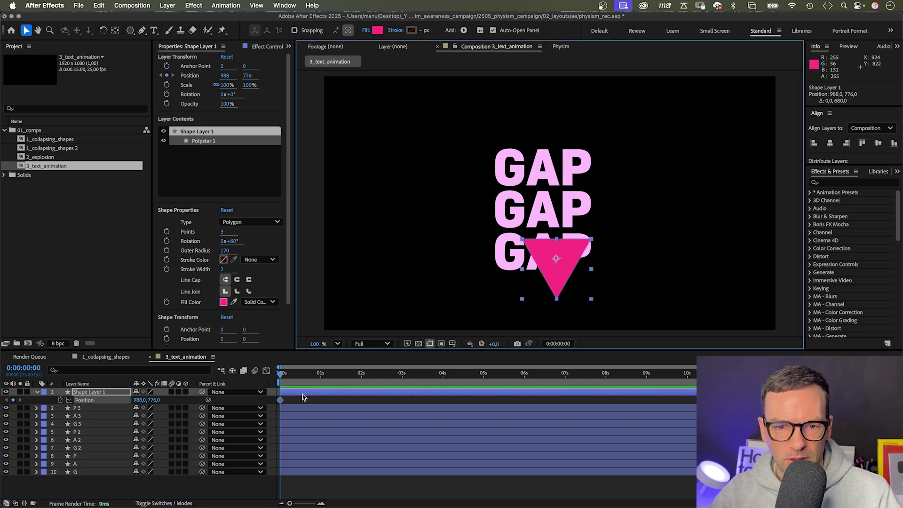
# Add a later Position keyframe dropping the triangle onto the bottom GAP, ease its landing, and preview.
pyautogui.press('super+z')
pyautogui.click(358, 381)
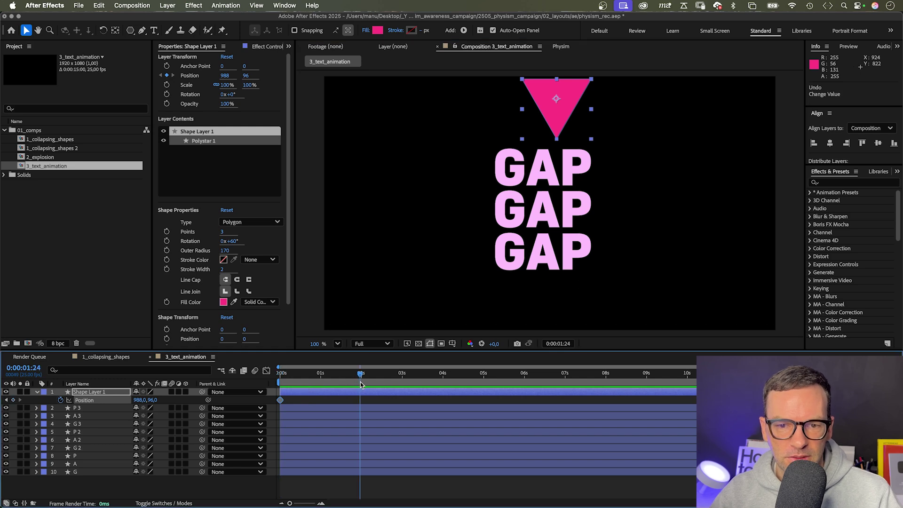
pyautogui.moveTo(563, 121); pyautogui.dragTo(557, 293)
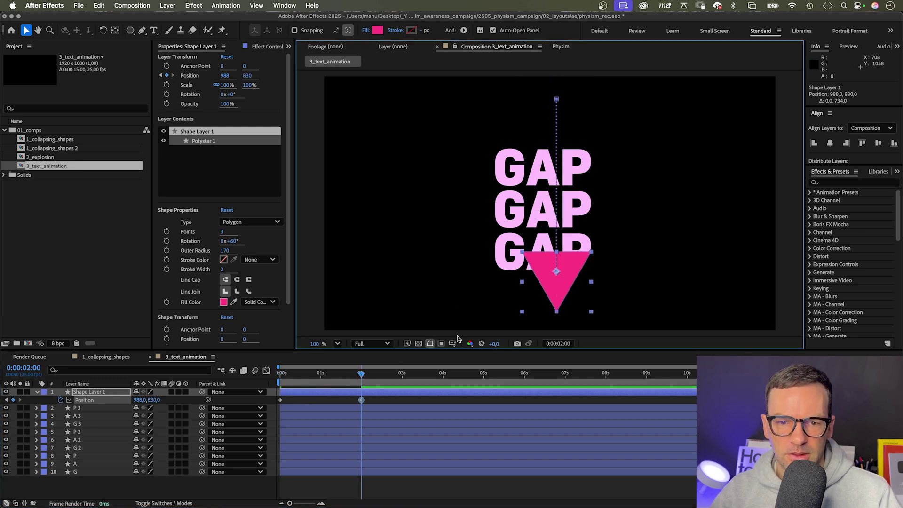
pyautogui.click(266, 370)
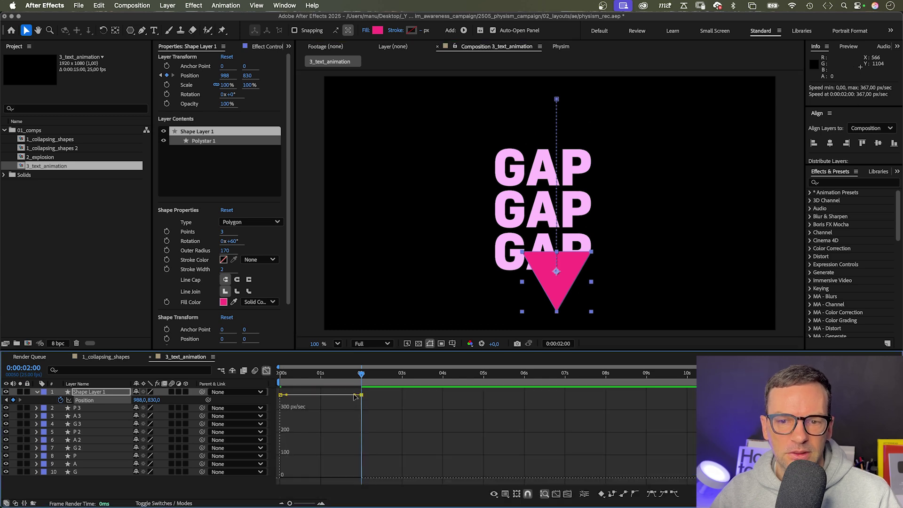
pyautogui.moveTo(361, 400); pyautogui.dragTo(342, 476)
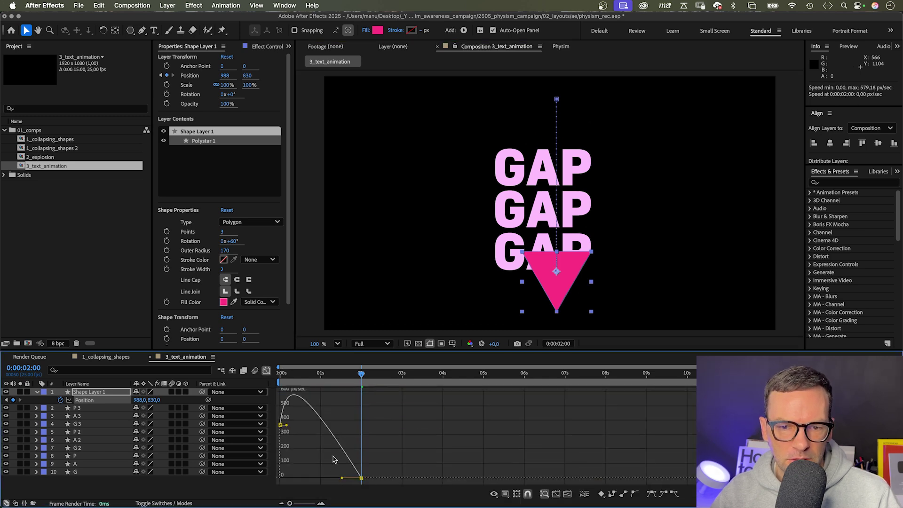
pyautogui.moveTo(324, 374); pyautogui.dragTo(270, 386)
pyautogui.press('space')
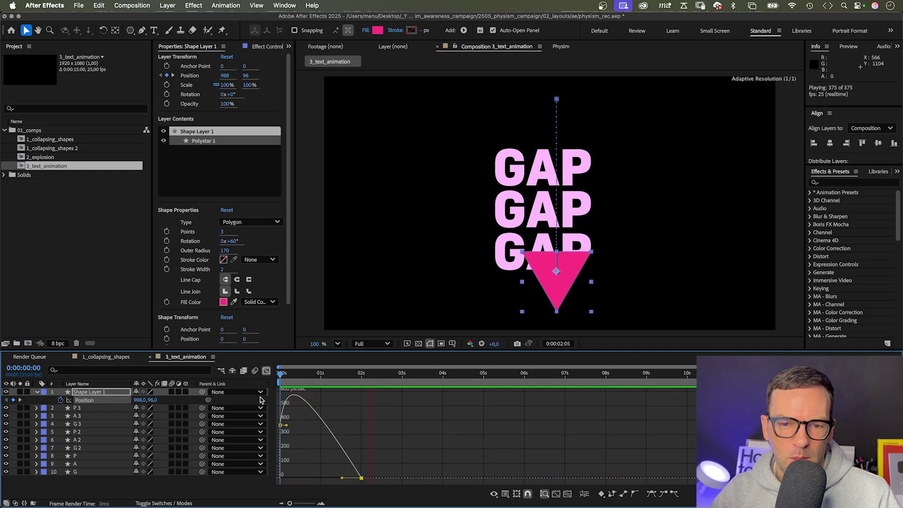
pyautogui.press('space')
# Shift the triangle's landing keyframe to 1 second and preview the faster fall.
pyautogui.click(266, 370)
pyautogui.moveTo(367, 375); pyautogui.dragTo(321, 399)
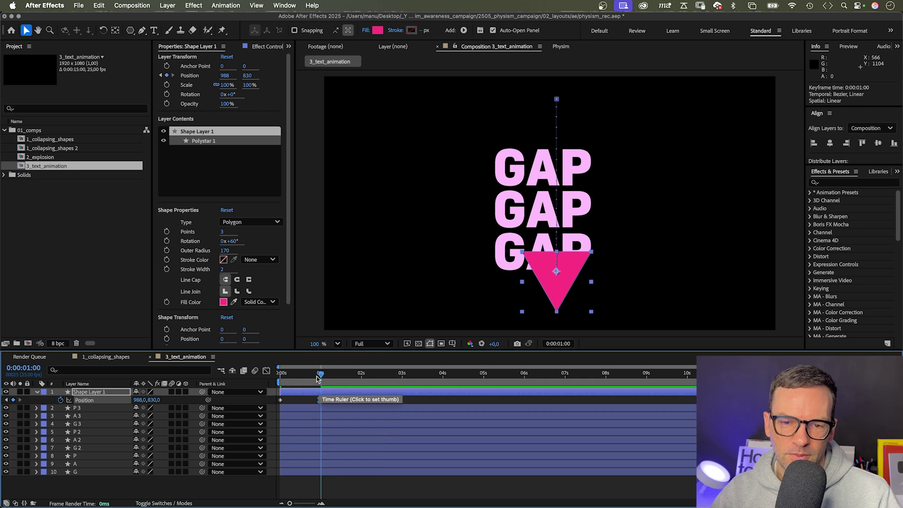
pyautogui.press('space')
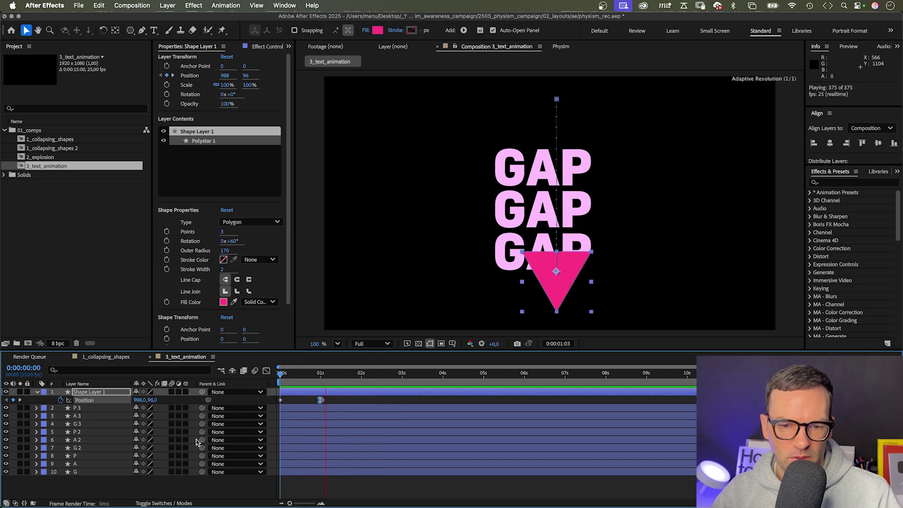
pyautogui.press('space')
pyautogui.press('super+a')
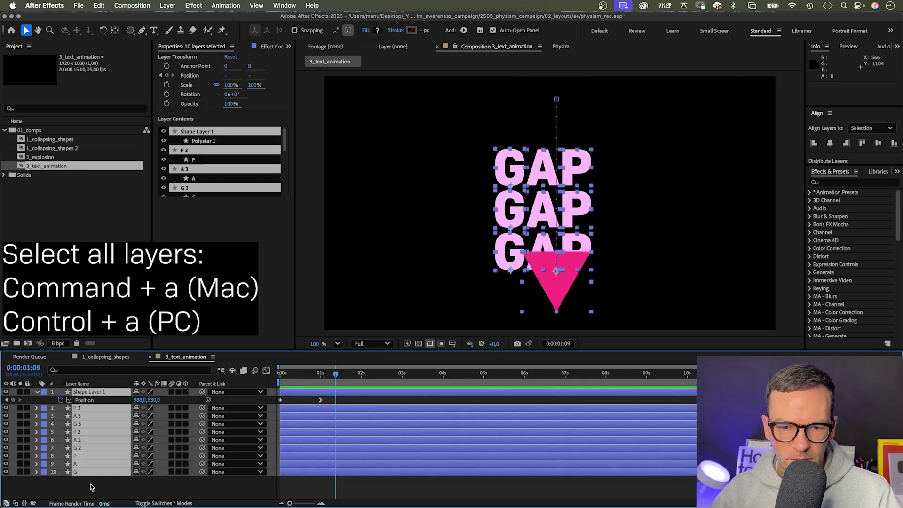
# Load the selected layers into Physim, set Gravity to 0, and make the nine letters dormant.
pyautogui.click(561, 47)
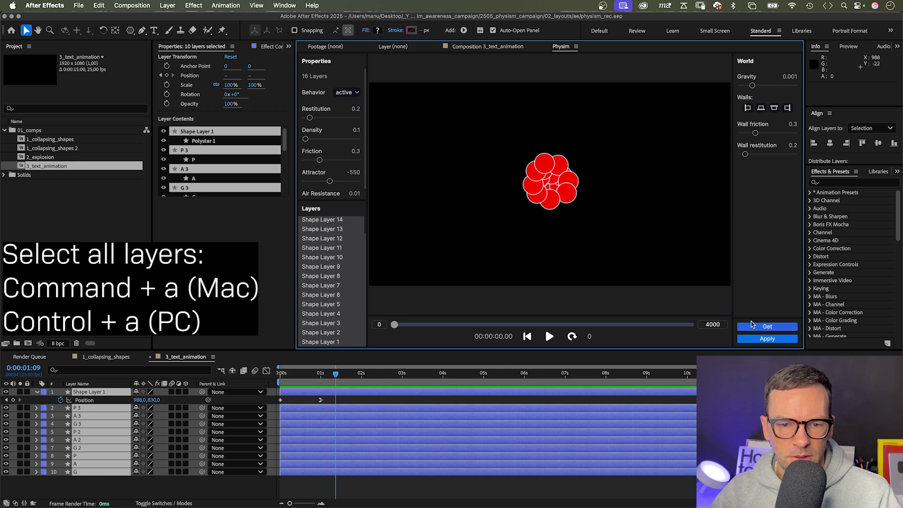
pyautogui.click(767, 326)
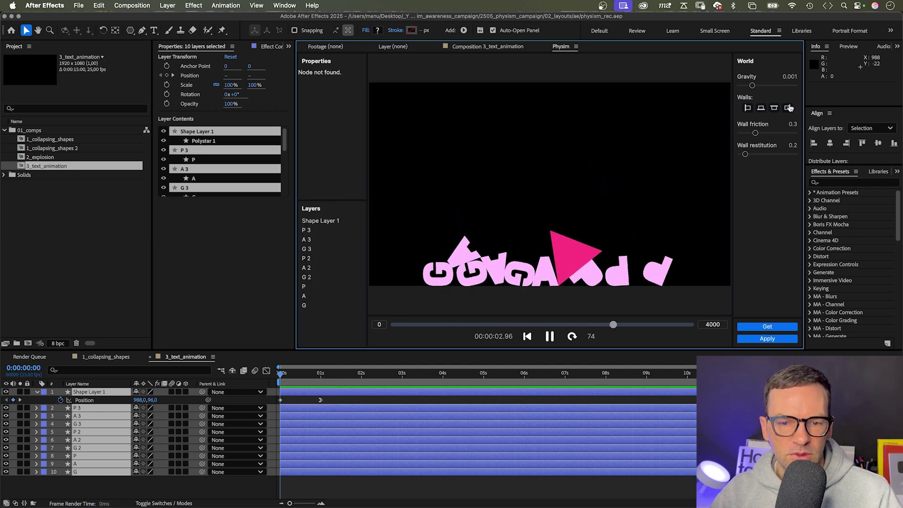
pyautogui.moveTo(752, 86); pyautogui.dragTo(728, 89)
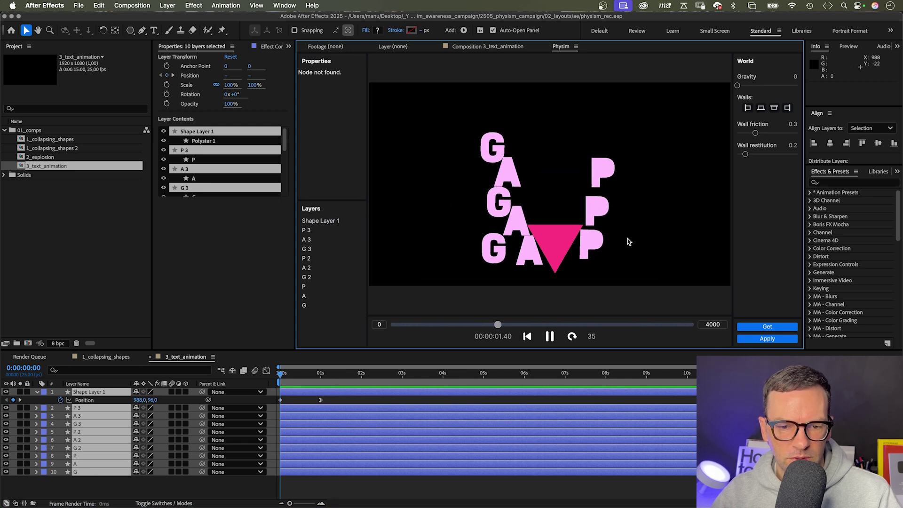
pyautogui.click(306, 230)
pyautogui.keyDown('shift'); pyautogui.click(62, 434); pyautogui.keyUp('shift')
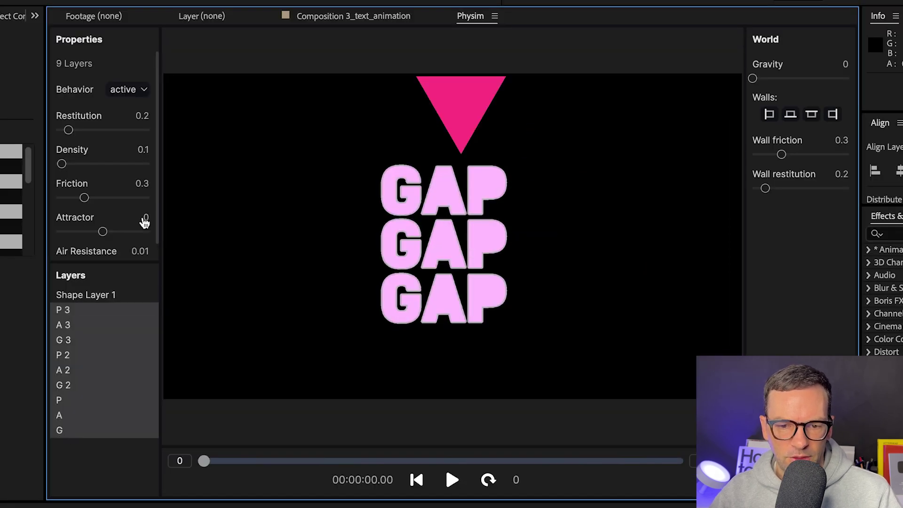
pyautogui.click(123, 90)
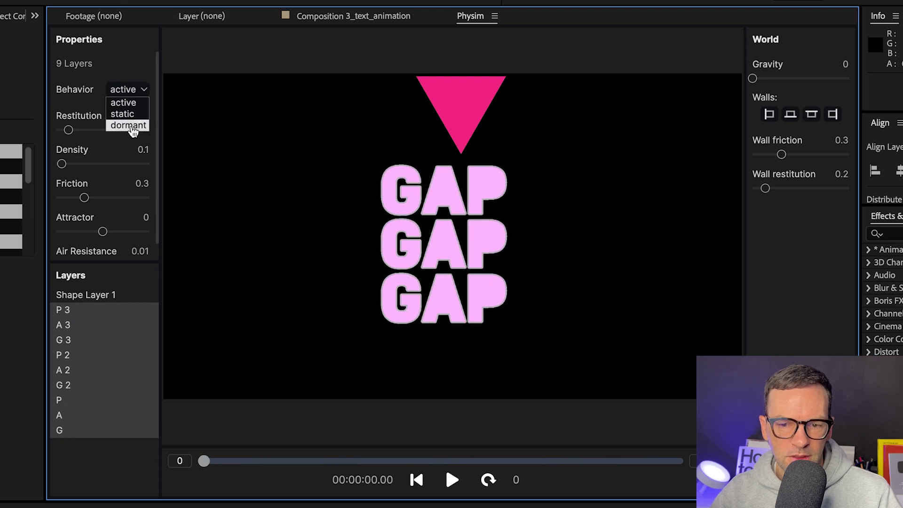
pyautogui.click(128, 136)
pyautogui.press('space')
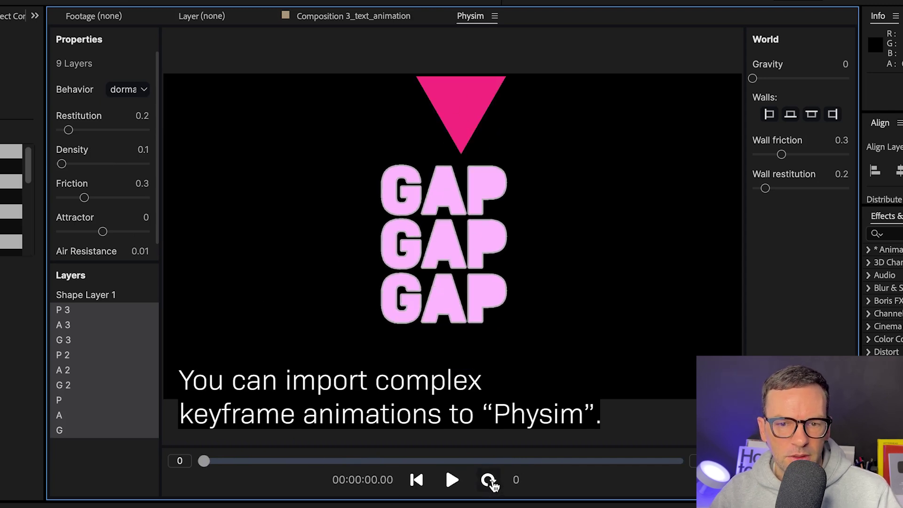
pyautogui.click(489, 480)
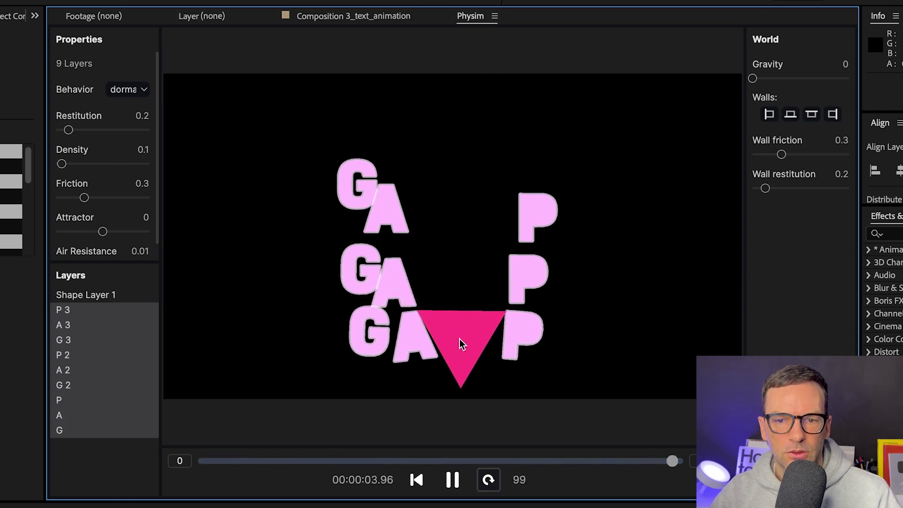
# Give the nine letter layers friction 0.1 and restitution 0.26.
pyautogui.click(61, 430)
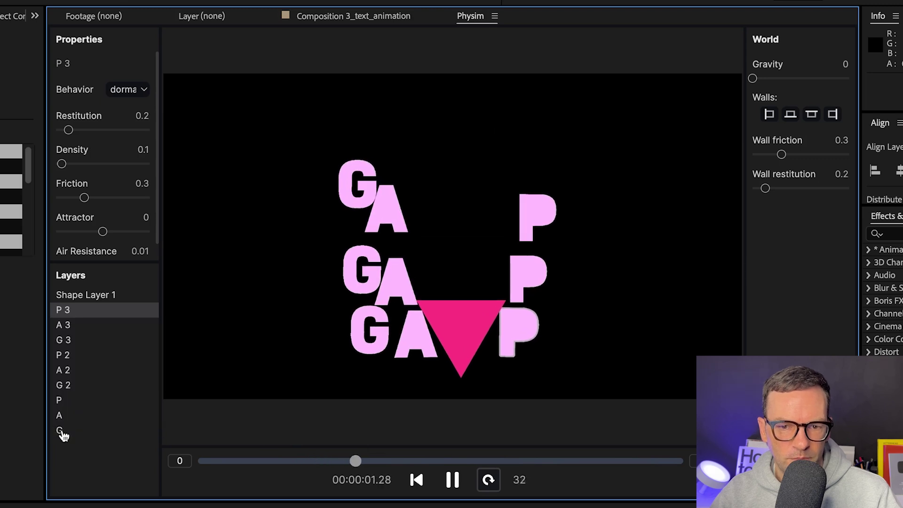
pyautogui.keyDown('shift'); pyautogui.click(61, 432); pyautogui.keyUp('shift')
pyautogui.write('0,1')
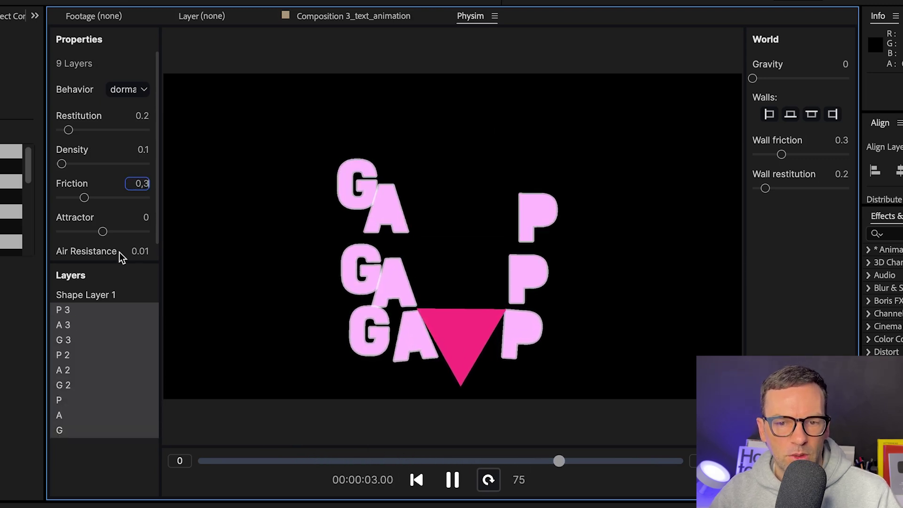
pyautogui.press('Return')
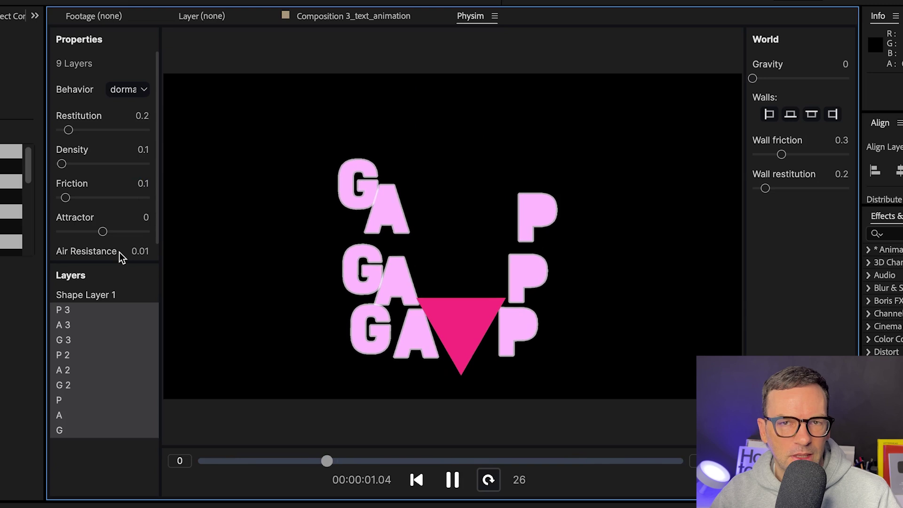
pyautogui.moveTo(68, 130); pyautogui.dragTo(72, 129)
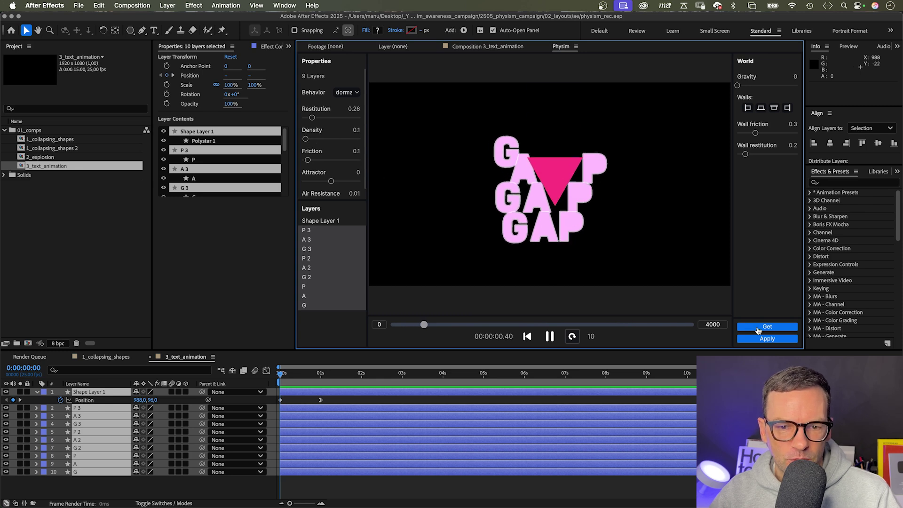
# Bake the Physim simulation into the comp, hide the original triangle Shape Layer 1, and play it back.
pyautogui.click(767, 339)
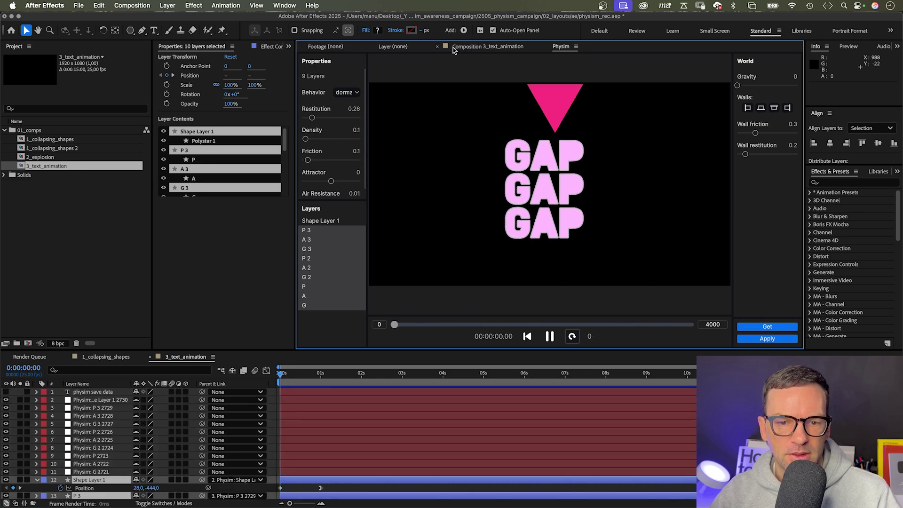
pyautogui.click(462, 49)
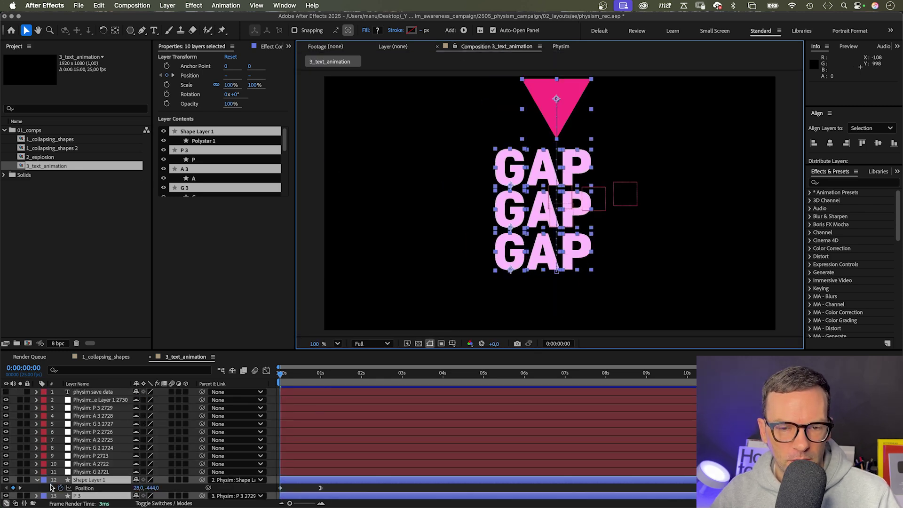
pyautogui.press('F2')
pyautogui.click(6, 480)
pyautogui.press('space')
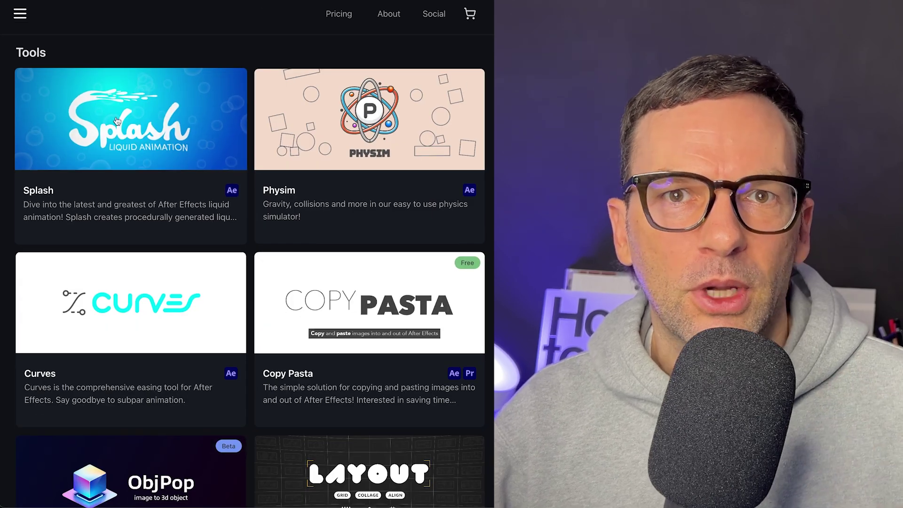
pyautogui.click(115, 118)
pyautogui.scroll(-10, 250, 254)
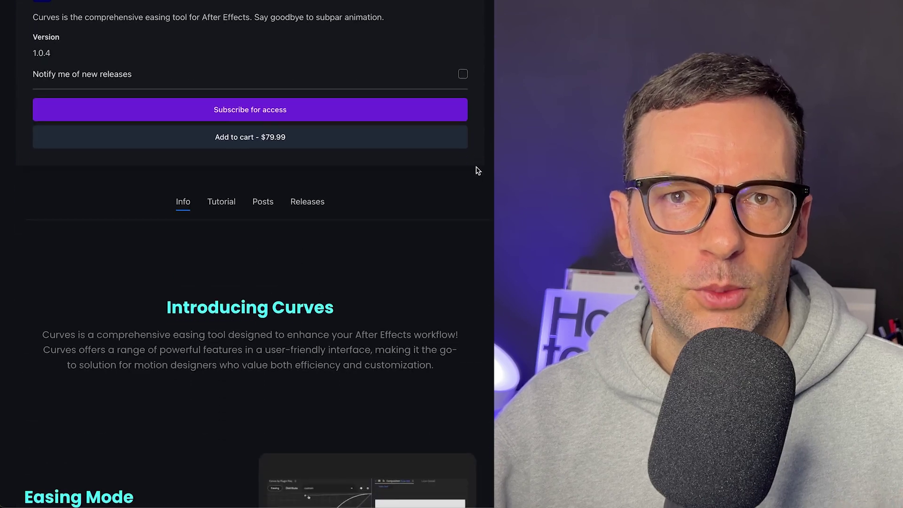
pyautogui.scroll(-15, 477, 170)
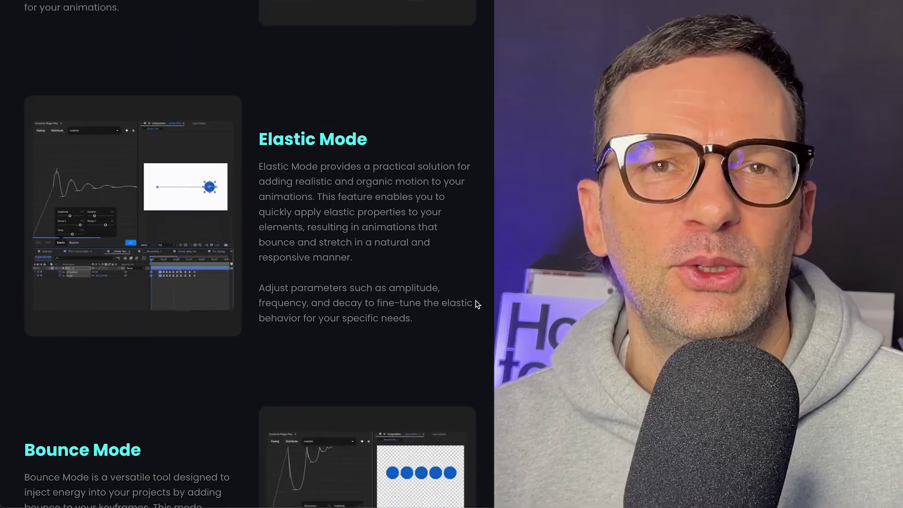
pyautogui.scroll(-2, 477, 310)
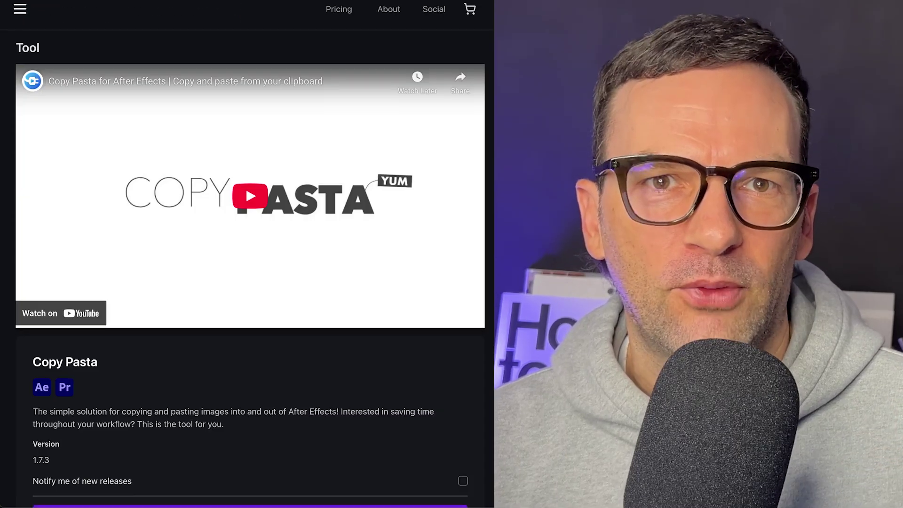
pyautogui.scroll(-8, 475, 161)
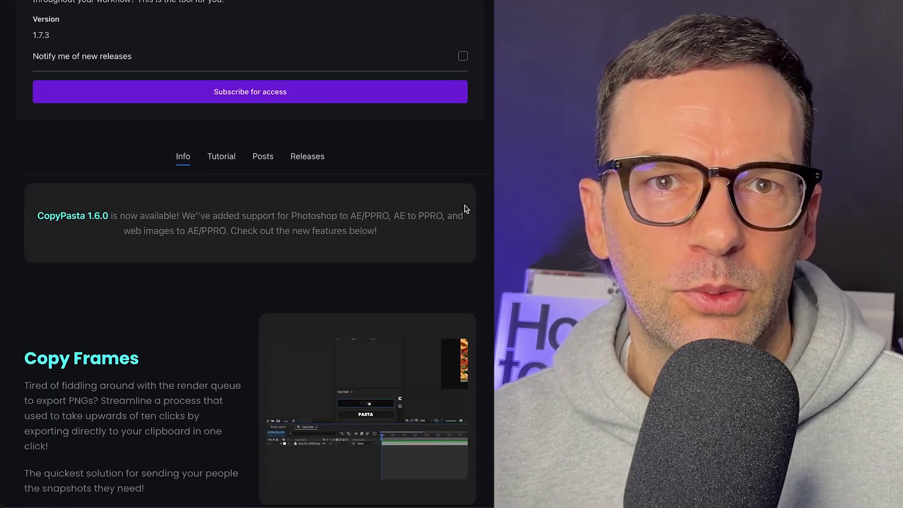
pyautogui.scroll(-12, 466, 210)
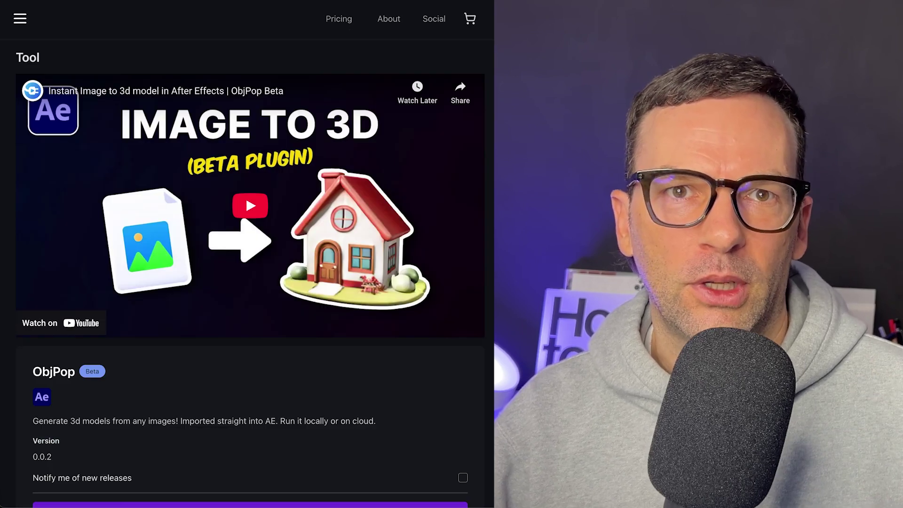
pyautogui.scroll(-14, 483, 264)
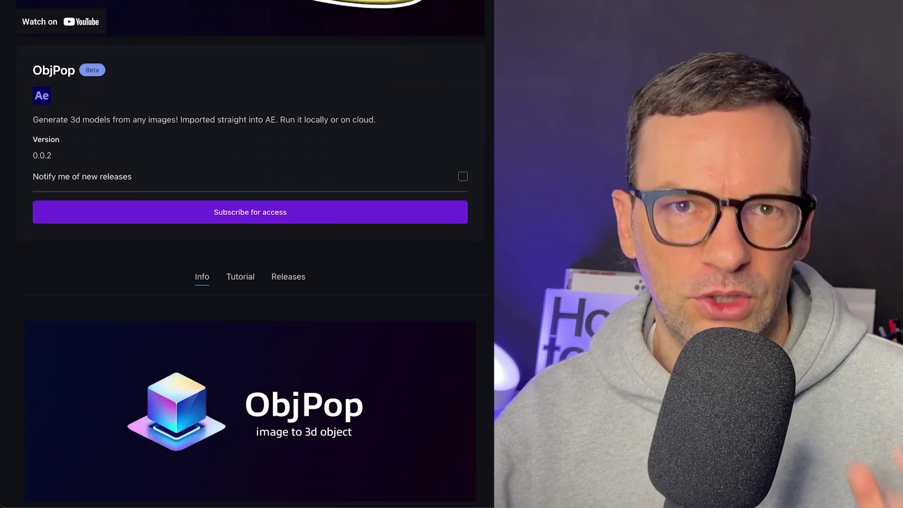
pyautogui.scroll(-4, 451, 310)
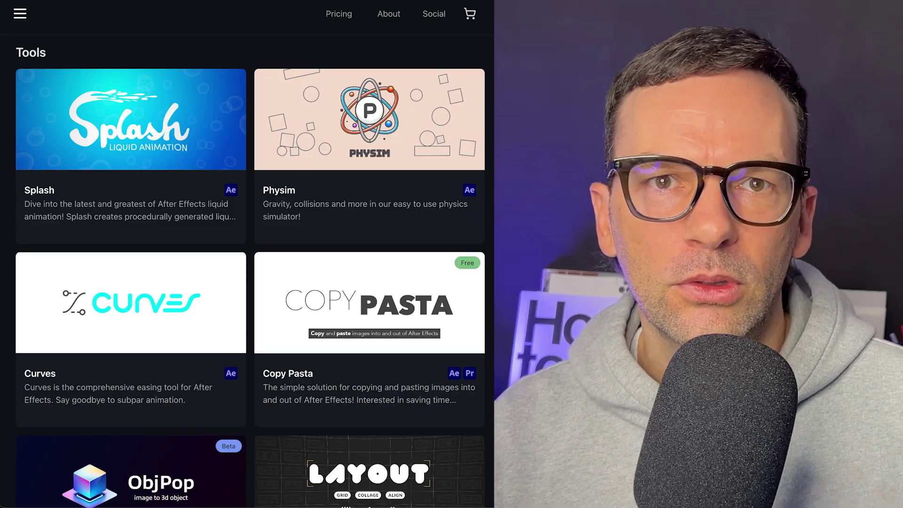
pyautogui.scroll(-5, 479, 291)
pyautogui.scroll(-2, 479, 290)
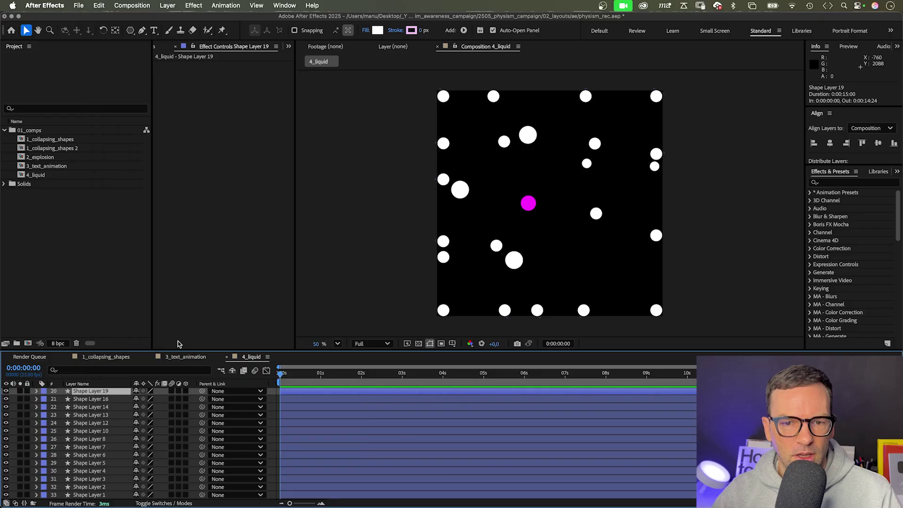
# Select Shape Layers 8 and 5 and the Magnet circle, then every layer in 4_liquid.
pyautogui.click(88, 440)
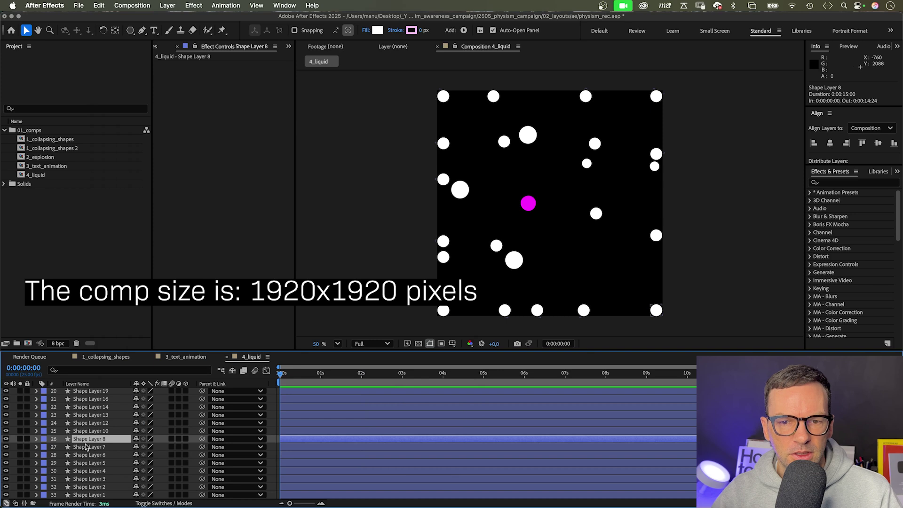
pyautogui.click(86, 463)
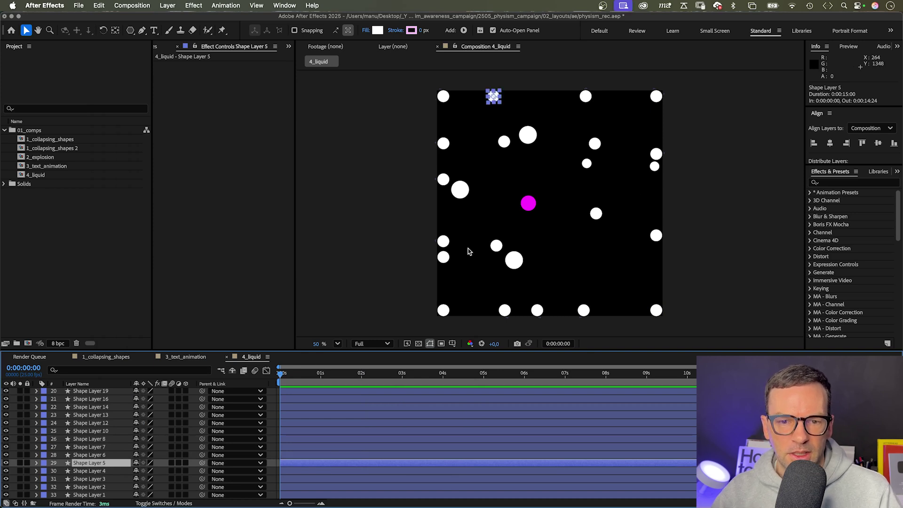
pyautogui.click(529, 204)
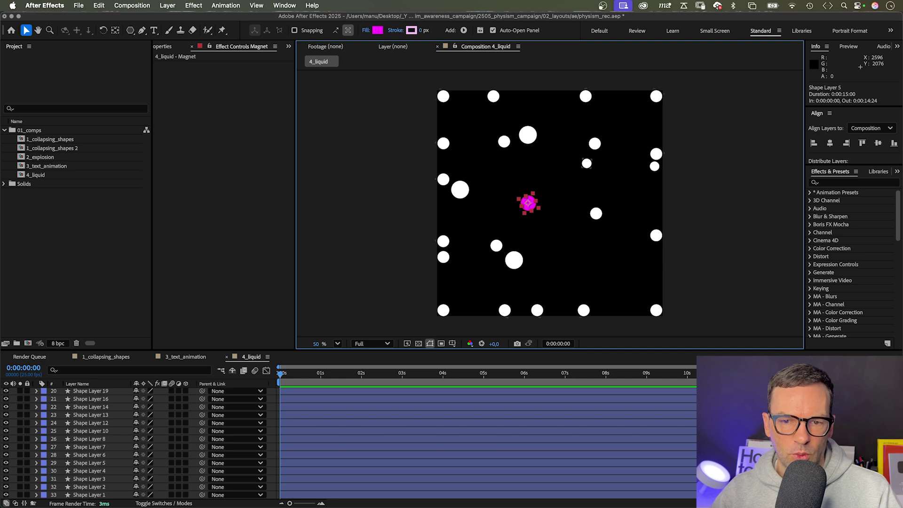
pyautogui.press('super+a')
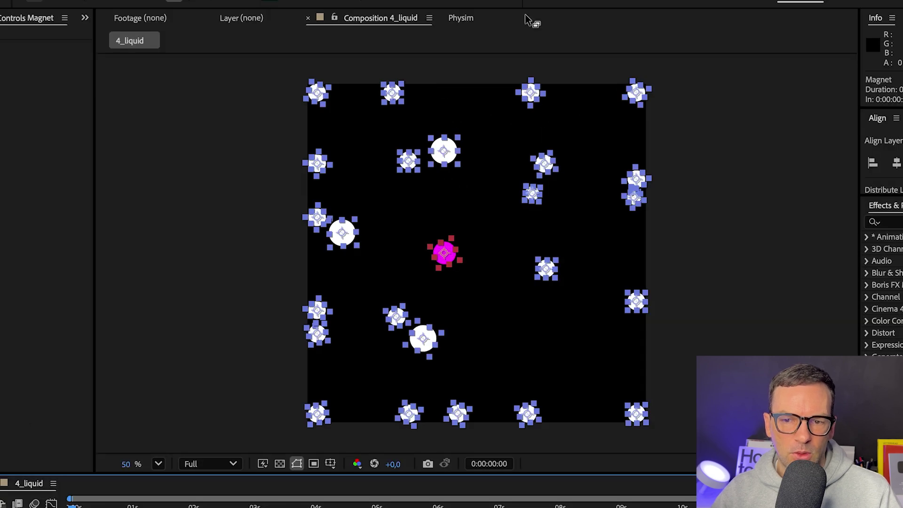
# Run the Physim simulation from the start with Gravity set to 0.
pyautogui.click(461, 18)
pyautogui.press('space')
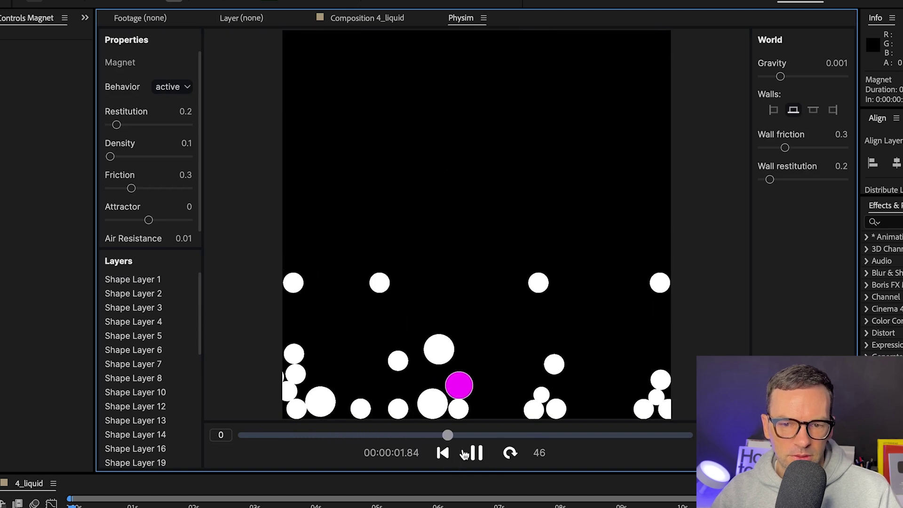
pyautogui.click(510, 453)
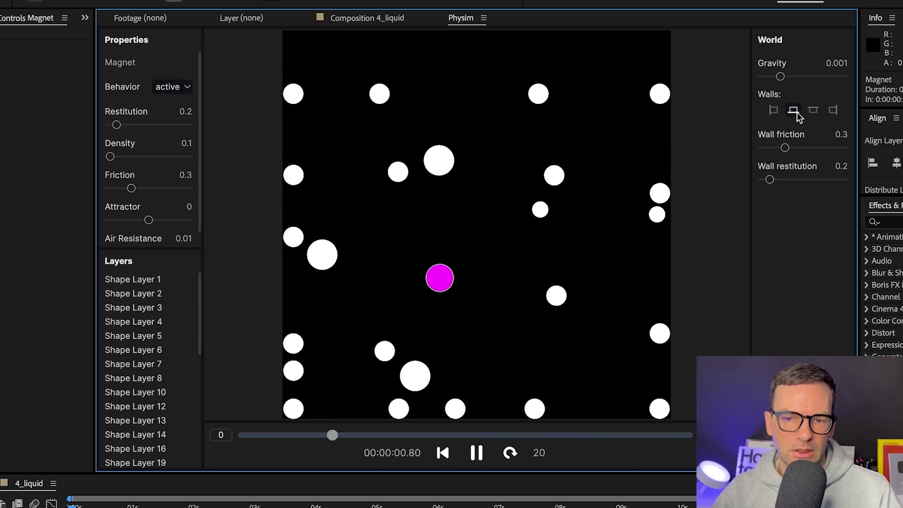
pyautogui.moveTo(780, 77); pyautogui.dragTo(700, 88)
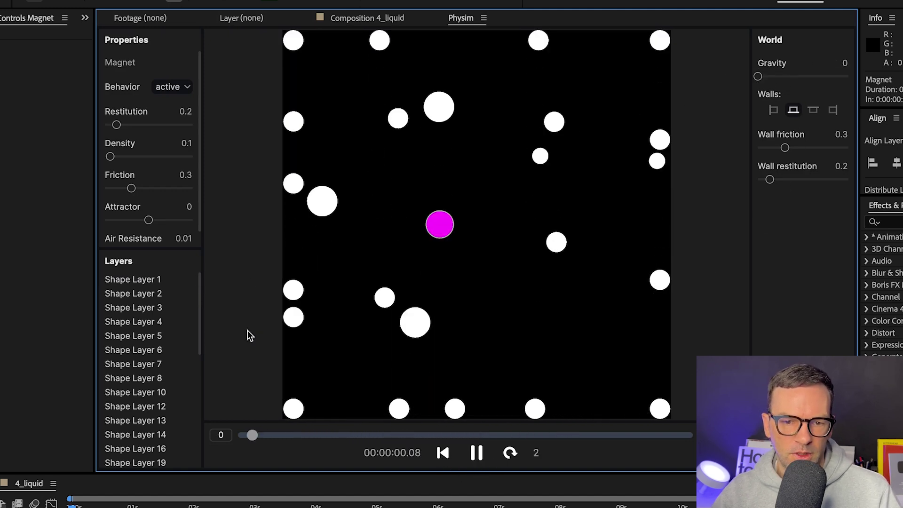
pyautogui.moveTo(199, 326); pyautogui.dragTo(212, 455)
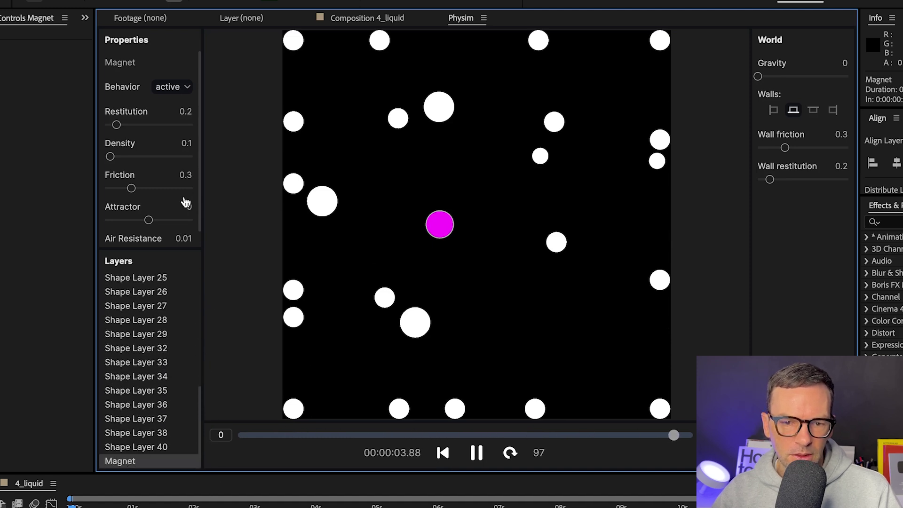
# Make the Magnet static with an Attractor strength of 2000.
pyautogui.click(173, 86)
pyautogui.click(177, 111)
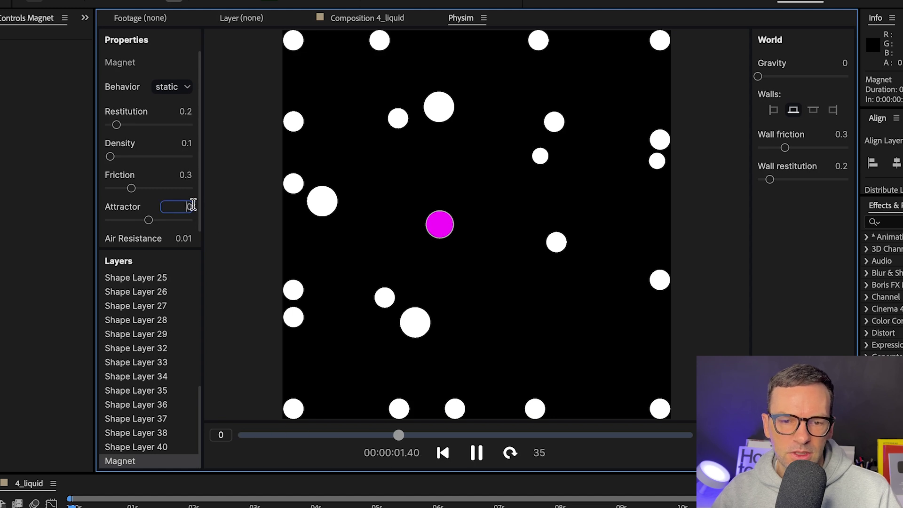
pyautogui.click(186, 220)
pyautogui.write('2000')
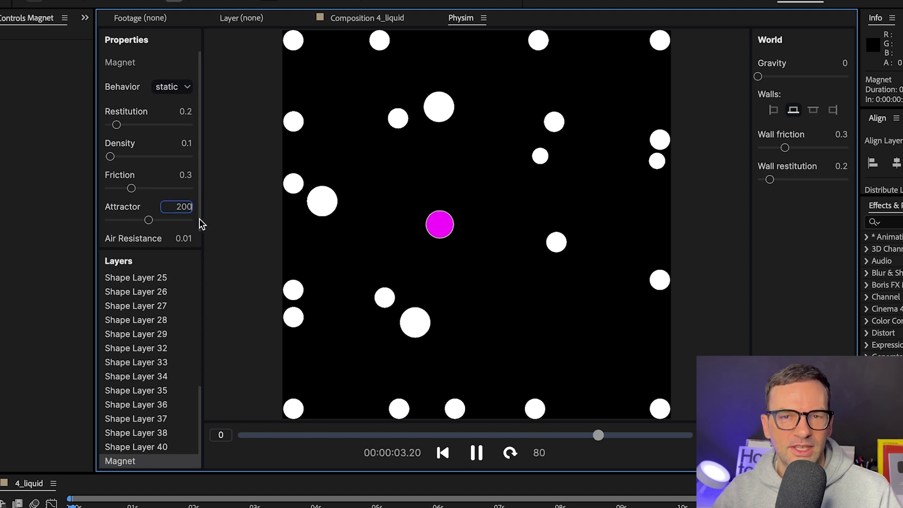
pyautogui.press('Return')
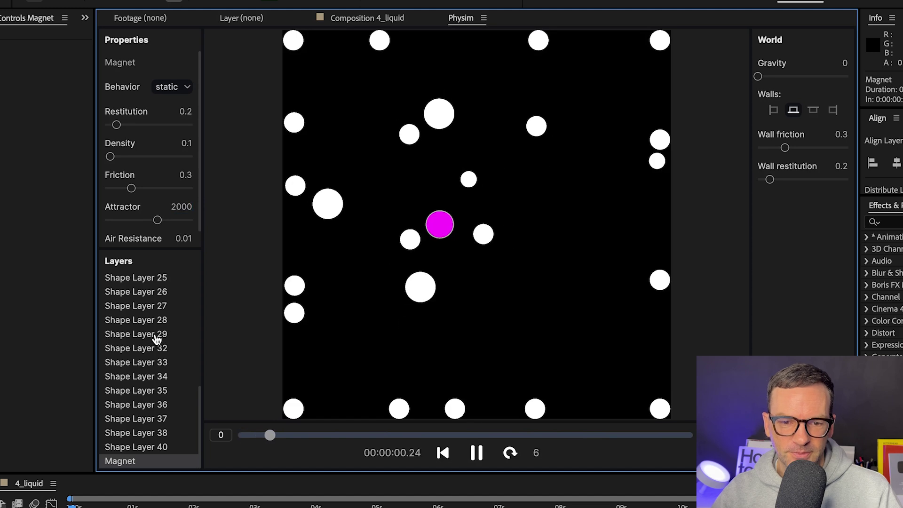
# Select all 32 circle layers, from Shape Layer 40 up, in the simulation.
pyautogui.click(137, 448)
pyautogui.moveTo(197, 409); pyautogui.dragTo(199, 271)
pyautogui.keyDown('shift'); pyautogui.click(147, 281); pyautogui.keyUp('shift')
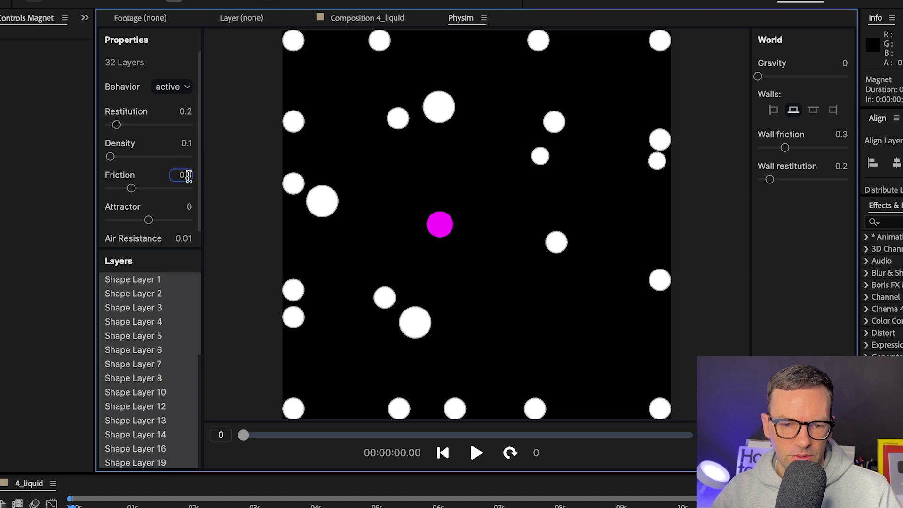
# Give all layers Friction 0.1 and replay the simulation to test the clustering.
pyautogui.write('1')
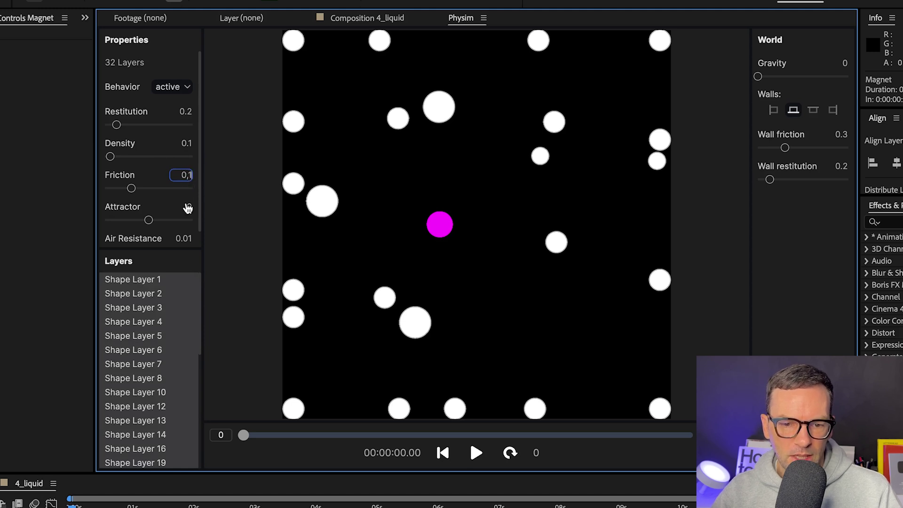
pyautogui.press('Tab')
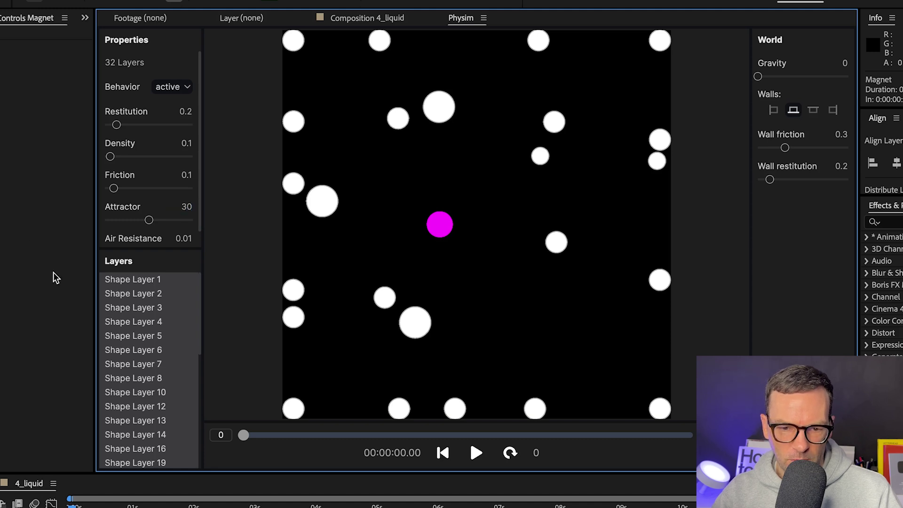
pyautogui.press('space')
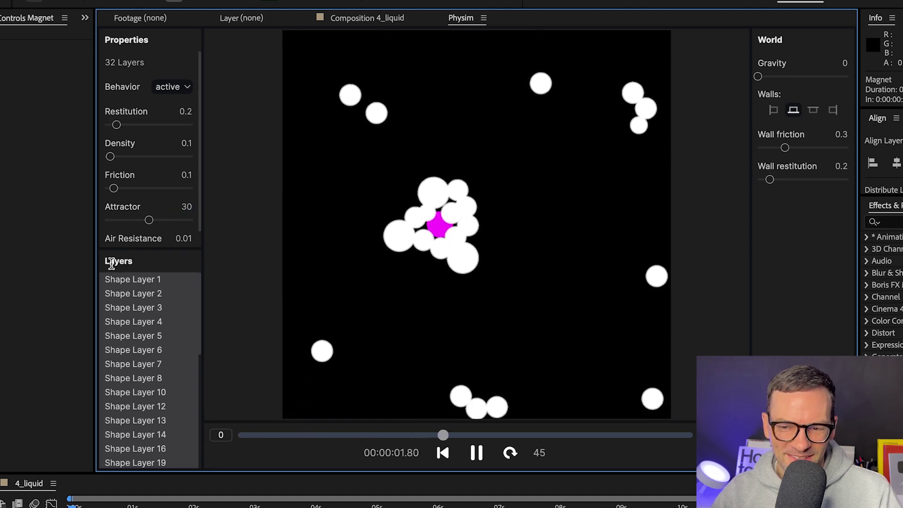
pyautogui.scroll(-5, 141, 377)
pyautogui.click(159, 462)
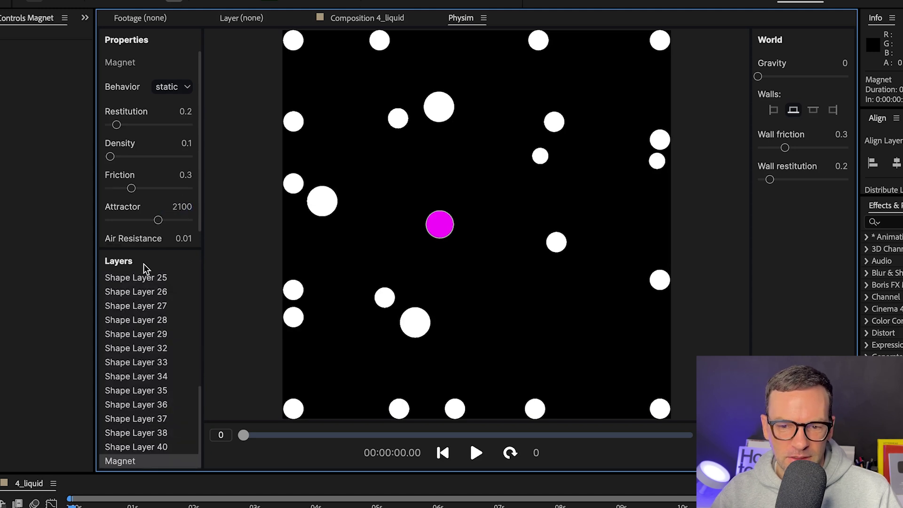
pyautogui.press('space')
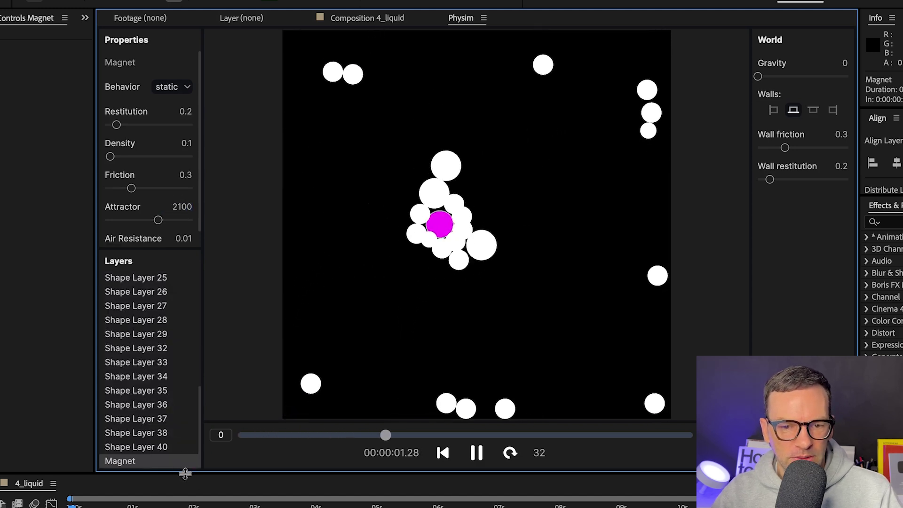
# Give all 32 layers Restitution 0.1 and set the Attractor to 40.
pyautogui.click(196, 447)
pyautogui.moveTo(202, 404); pyautogui.dragTo(187, 238)
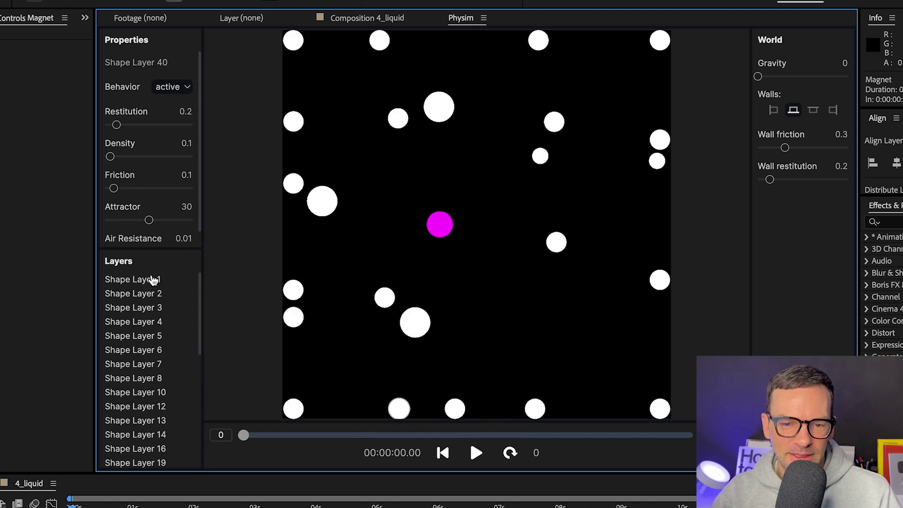
pyautogui.keyDown('shift'); pyautogui.click(153, 280); pyautogui.keyUp('shift')
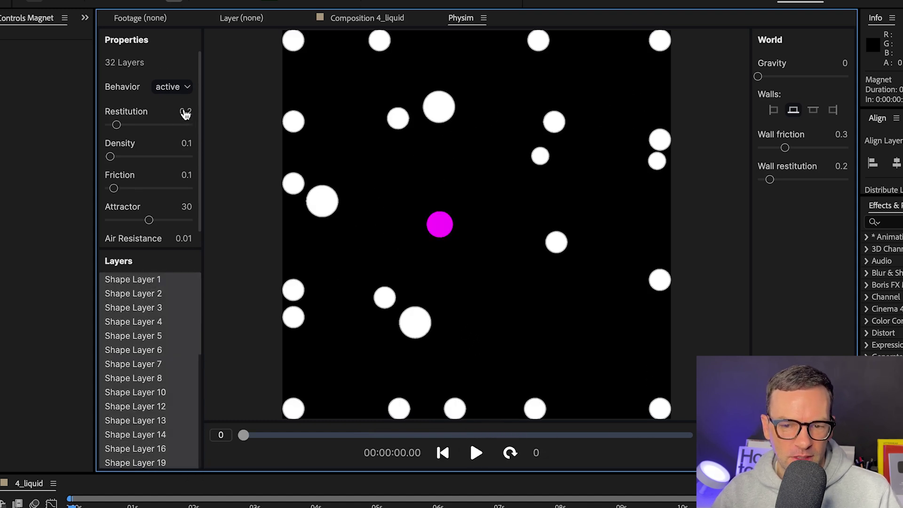
pyautogui.write('1')
pyautogui.click(181, 206)
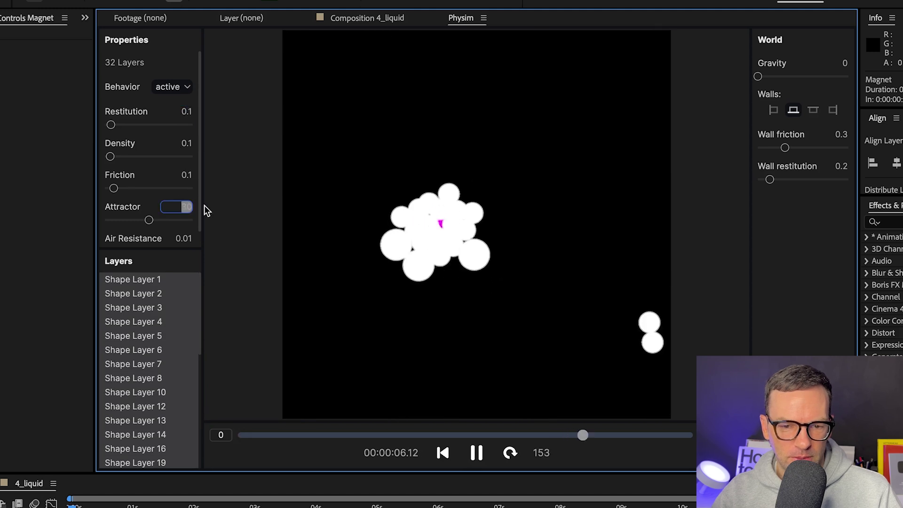
pyautogui.write('40')
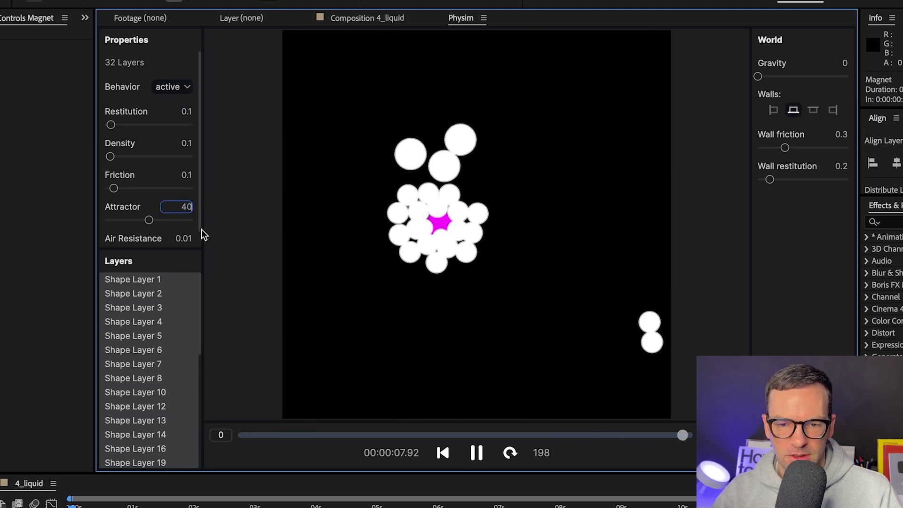
pyautogui.press('Return')
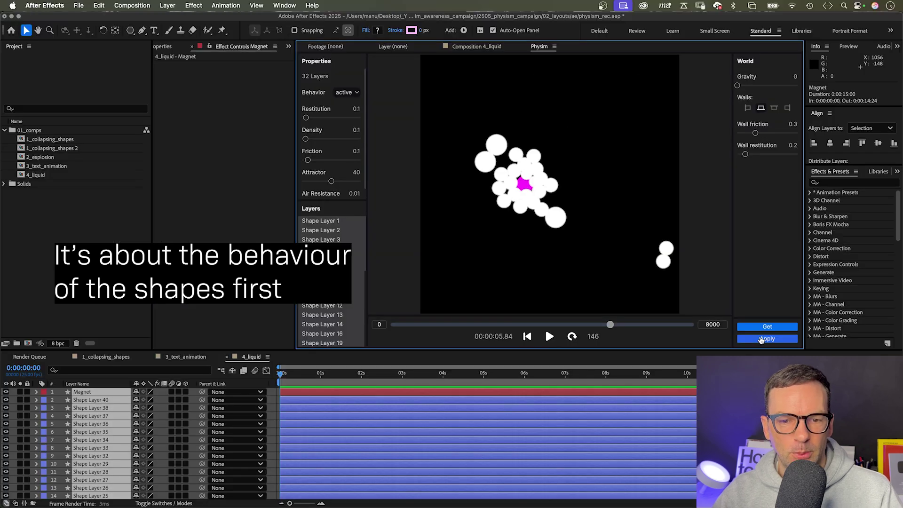
# Bake the simulation and nest 4_liquid in a new 1920×1080 comp, 4_liquid 2, then preview.
pyautogui.click(766, 338)
pyautogui.moveTo(37, 174); pyautogui.dragTo(28, 343)
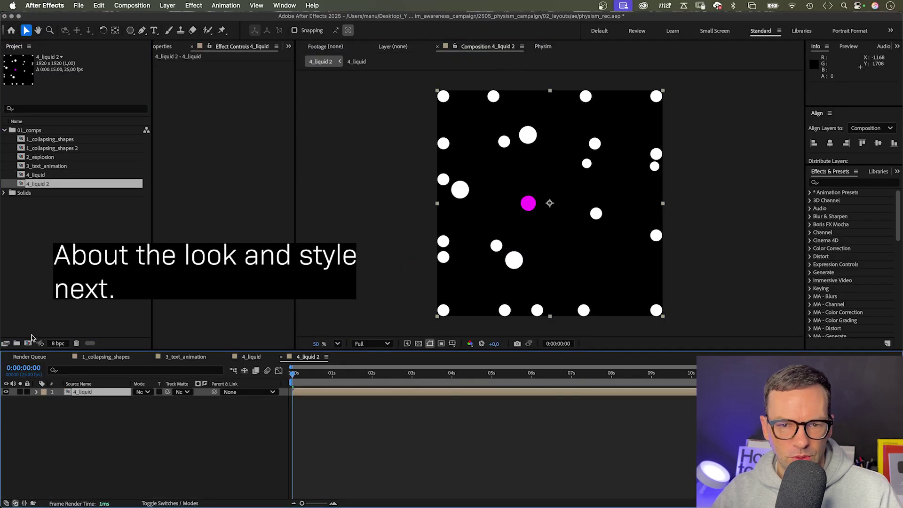
pyautogui.press('super+k')
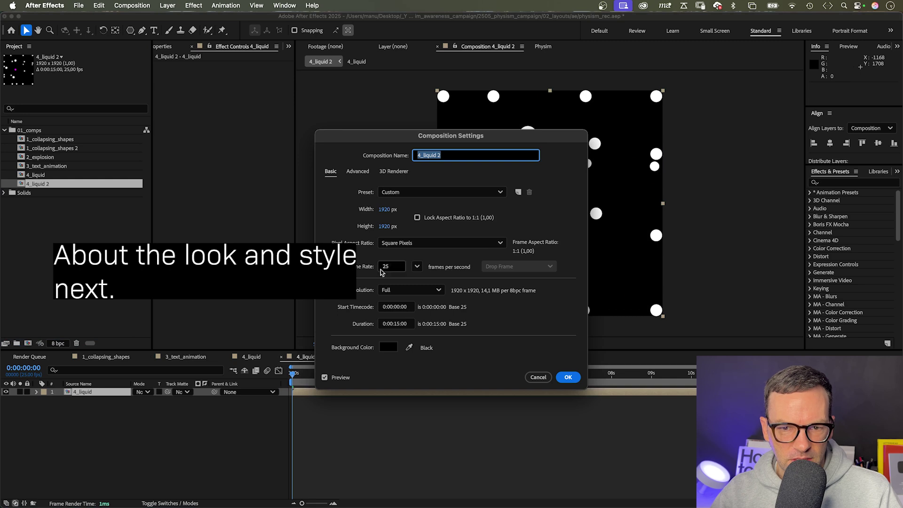
pyautogui.click(384, 226)
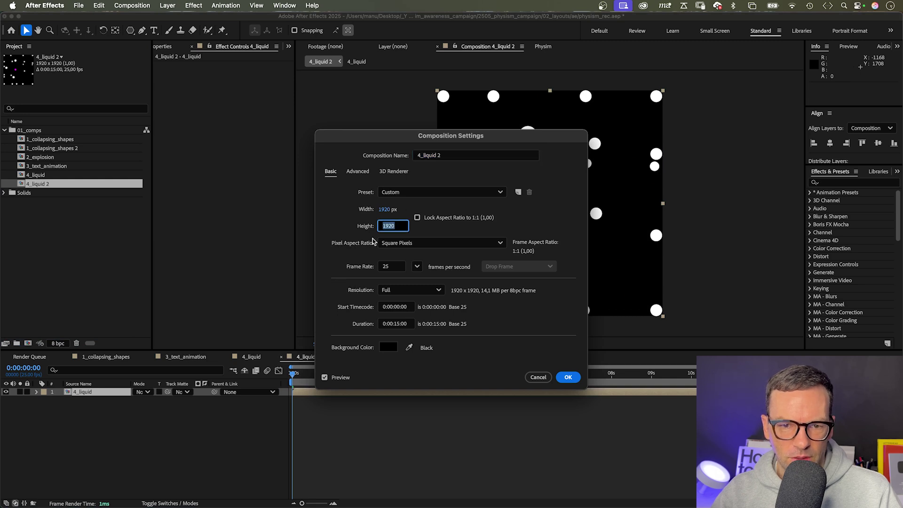
pyautogui.write('1080')
pyautogui.press('Return')
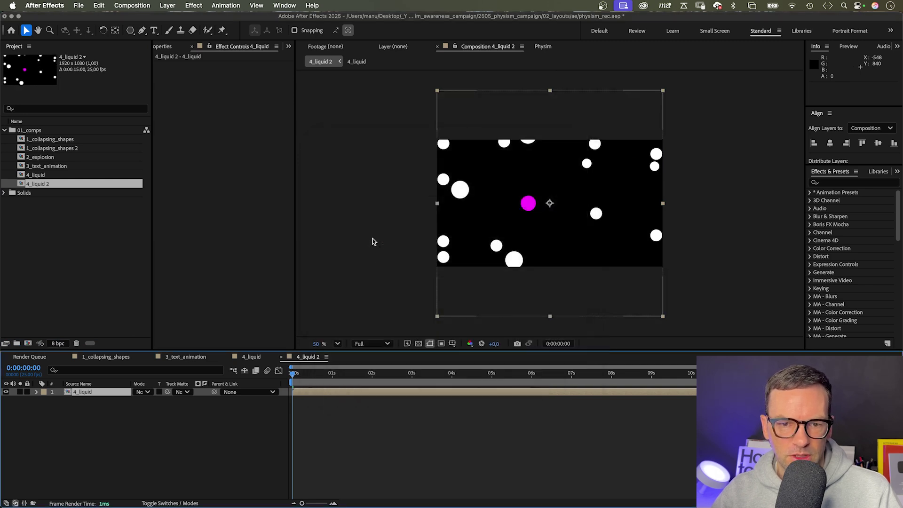
pyautogui.press('space')
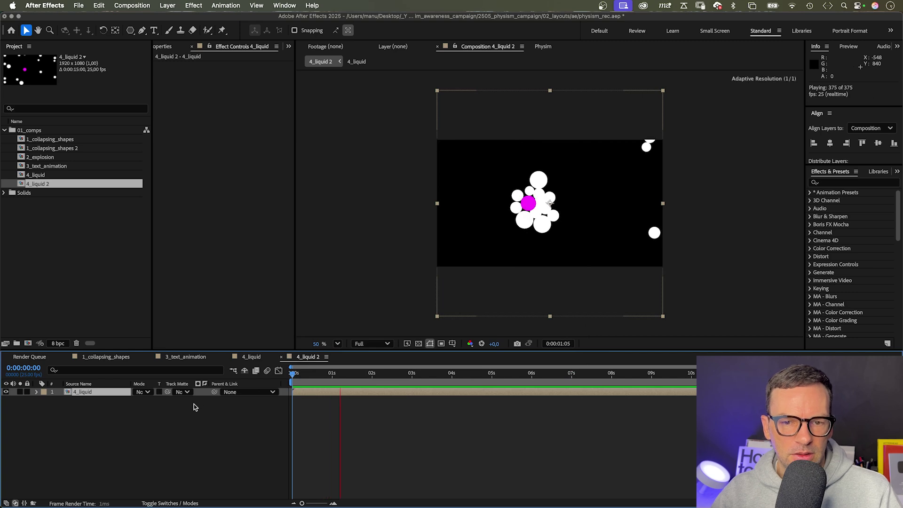
pyautogui.press('space')
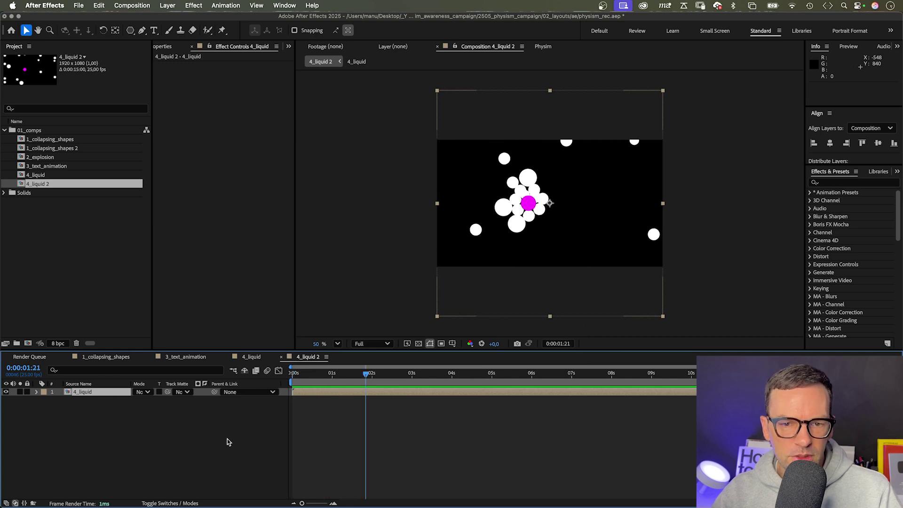
# Apply Gaussian Blur to the 4_liquid layer with Blurriness 100.
pyautogui.click(828, 184)
pyautogui.write('gauss')
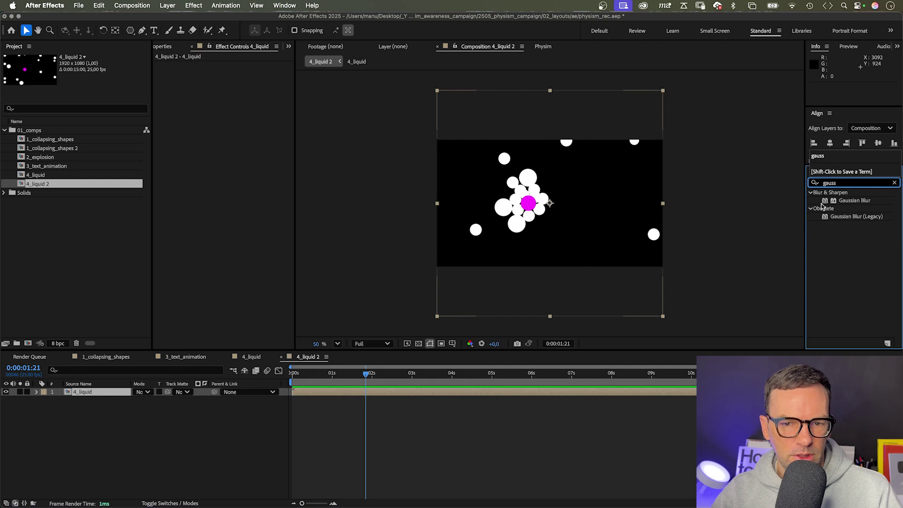
pyautogui.moveTo(823, 203); pyautogui.dragTo(68, 399)
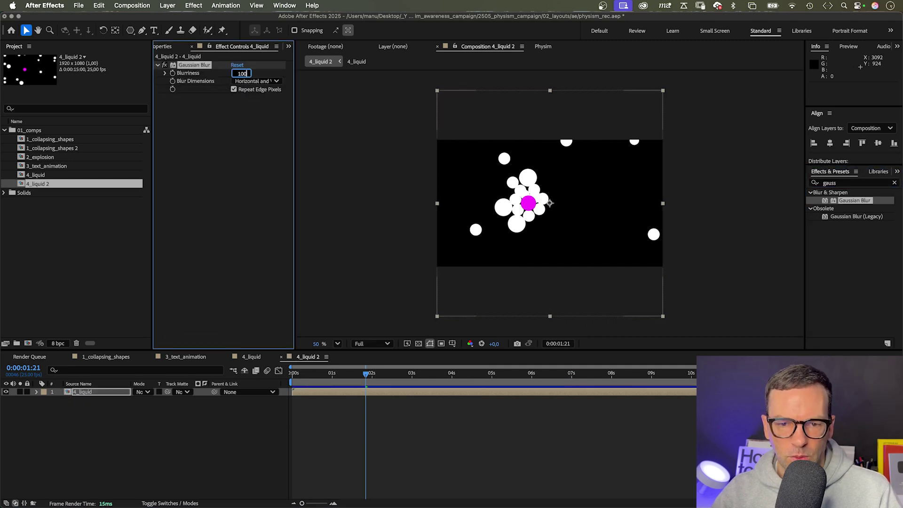
pyautogui.press('Return')
# Add Matte Choker with Choke 1 and Gray Level Softness 1 both at 0.
pyautogui.doubleClick(829, 183)
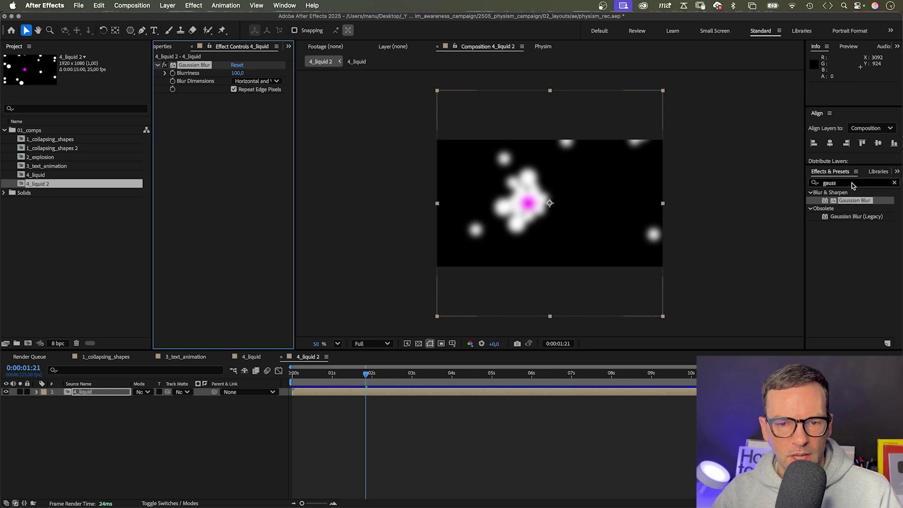
pyautogui.write('matte c')
pyautogui.moveTo(846, 200); pyautogui.dragTo(210, 174)
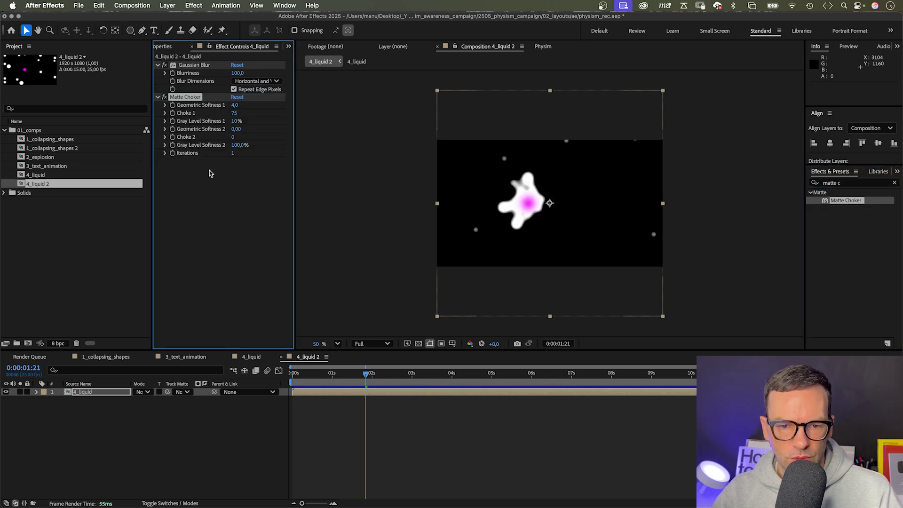
pyautogui.moveTo(227, 117); pyautogui.dragTo(226, 120)
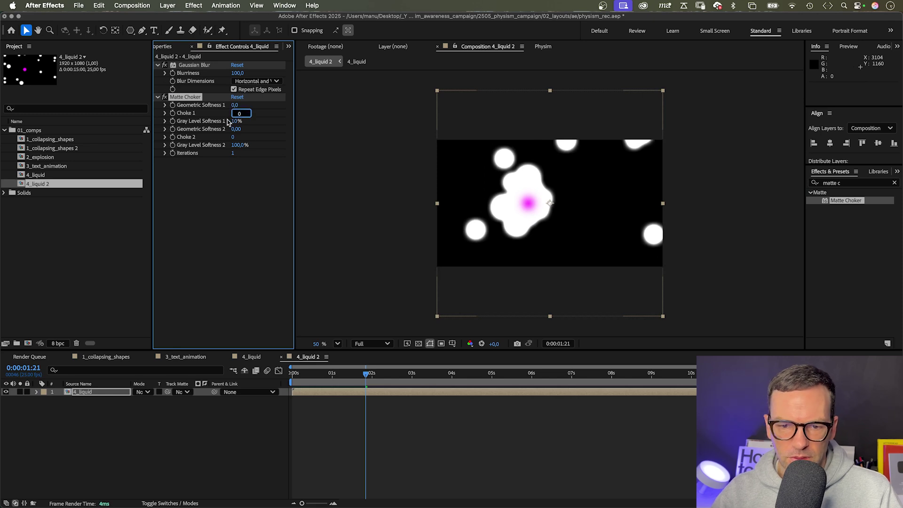
pyautogui.press('Return')
pyautogui.write('00')
pyautogui.press('Return')
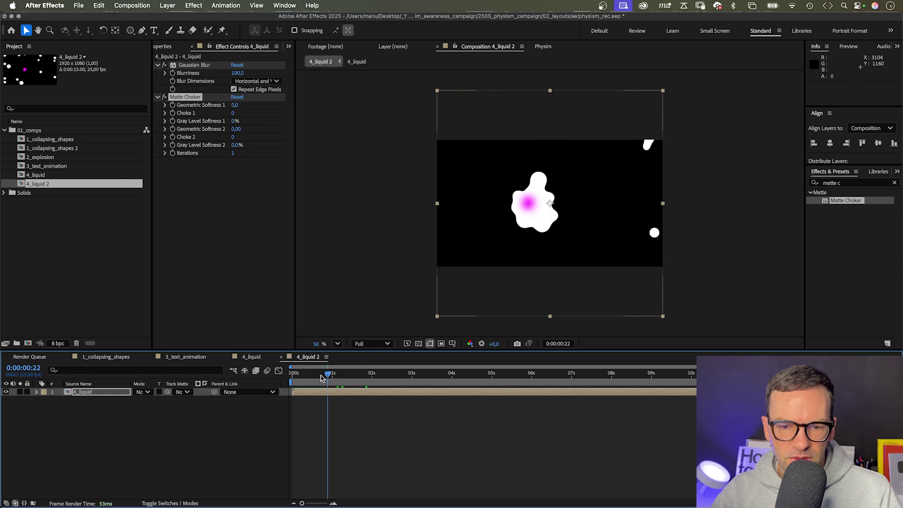
# Preview the gooey blob animation from the first frame, then reselect 4_liquid.
pyautogui.press('Home')
pyautogui.click(200, 429)
pyautogui.press('space')
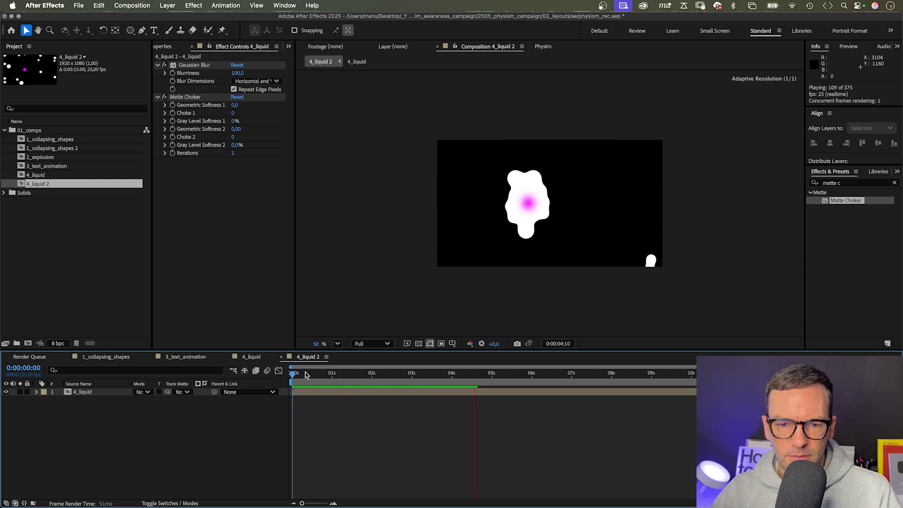
pyautogui.press('space')
pyautogui.click(93, 393)
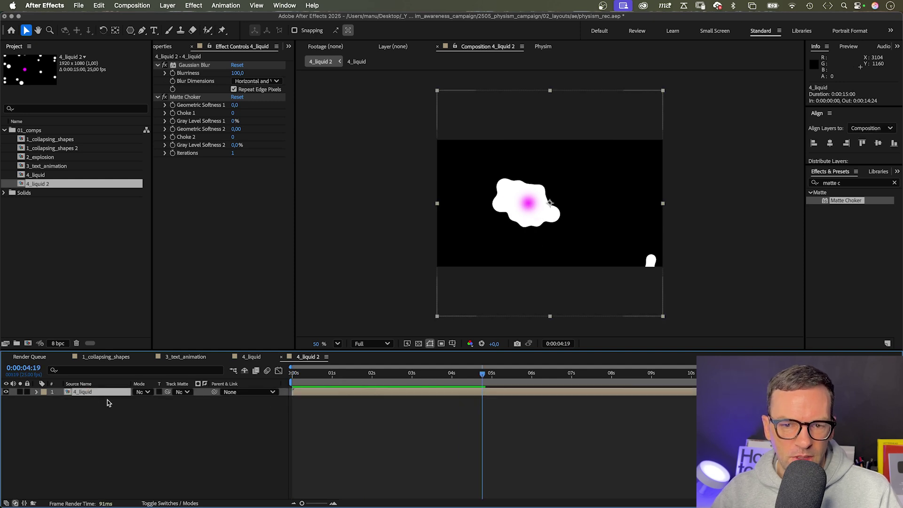
# Add the grid-paper image as a background layer and create a new adjustment layer.
pyautogui.moveTo(327, 382); pyautogui.dragTo(264, 383)
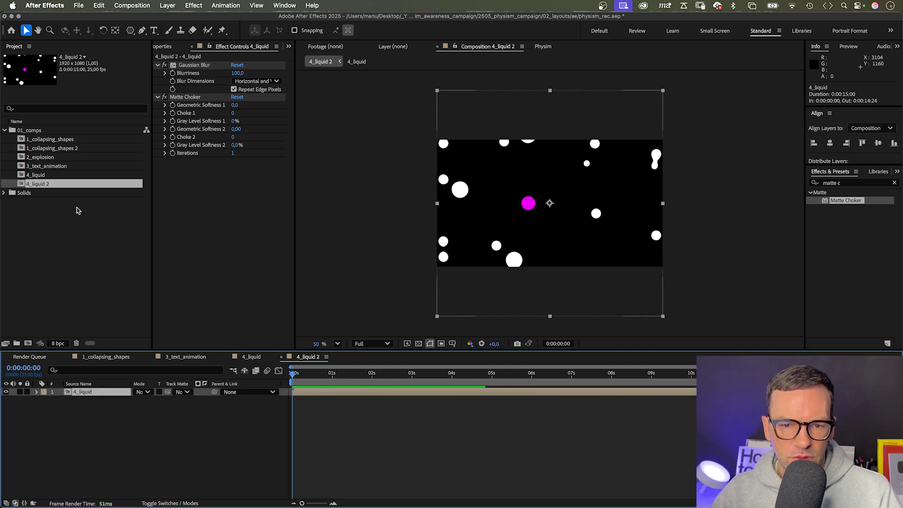
pyautogui.moveTo(40, 195); pyautogui.dragTo(67, 439)
pyautogui.click(167, 5)
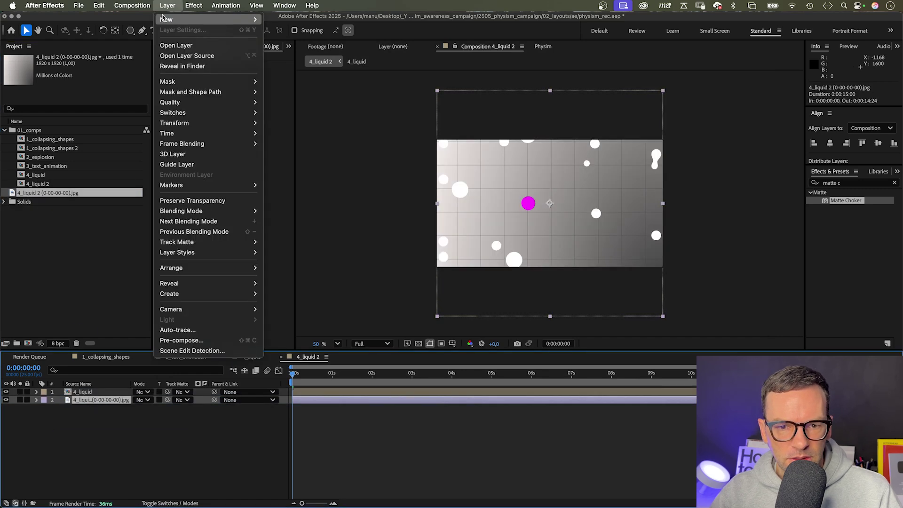
pyautogui.moveTo(165, 19)
pyautogui.click(311, 83)
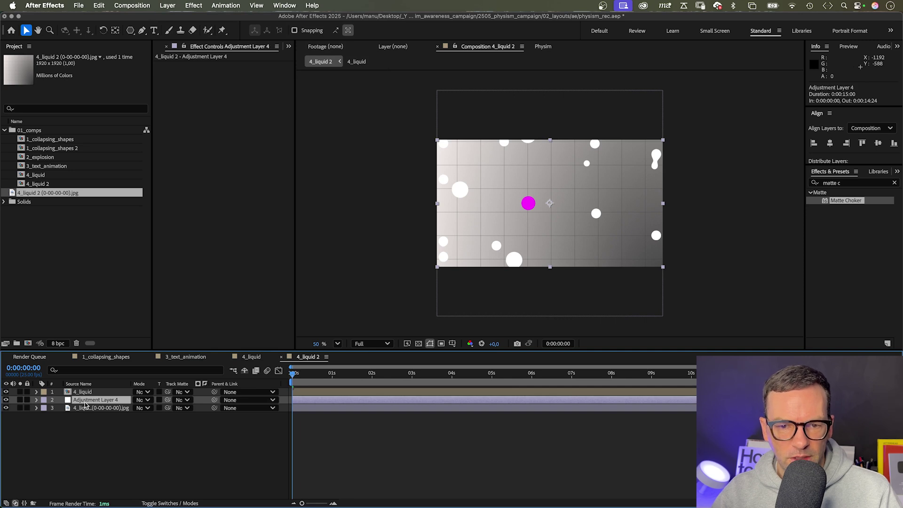
# Rename the adjustment layer fx and set 4_liquid as its track matte.
pyautogui.press('Return')
pyautogui.press('BackSpace')
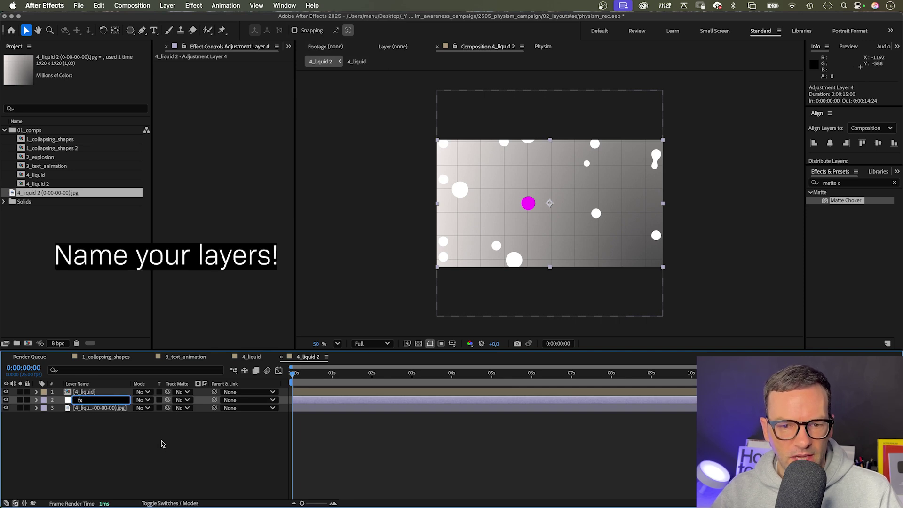
pyautogui.write('fx')
pyautogui.click(139, 443)
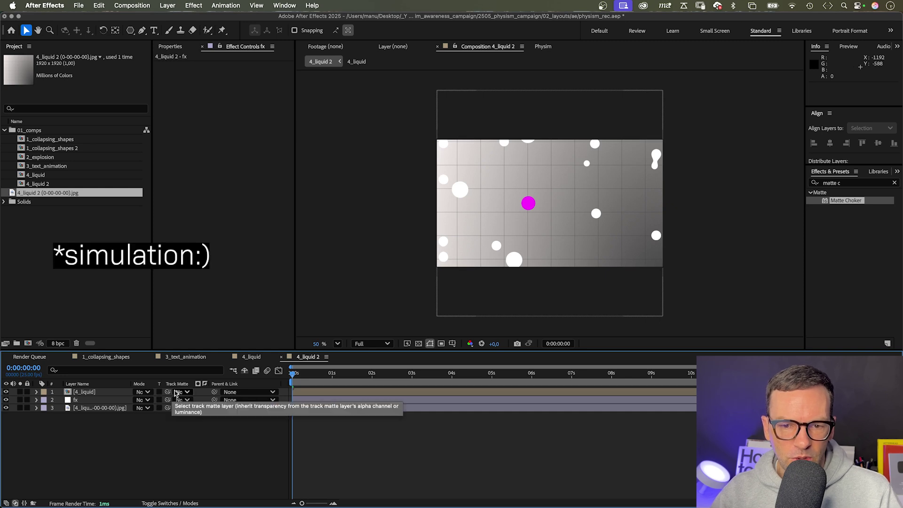
pyautogui.moveTo(168, 400); pyautogui.dragTo(98, 397)
pyautogui.click(114, 399)
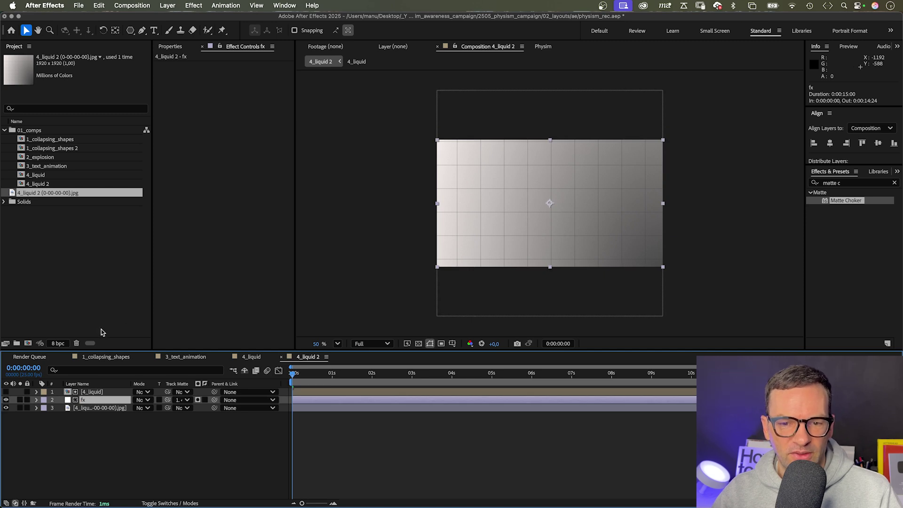
# Apply Displacement Map to fx from 4_liquid's effects and masks, max displacement 15.
pyautogui.click(894, 182)
pyautogui.write('displace')
pyautogui.moveTo(824, 203); pyautogui.dragTo(225, 169)
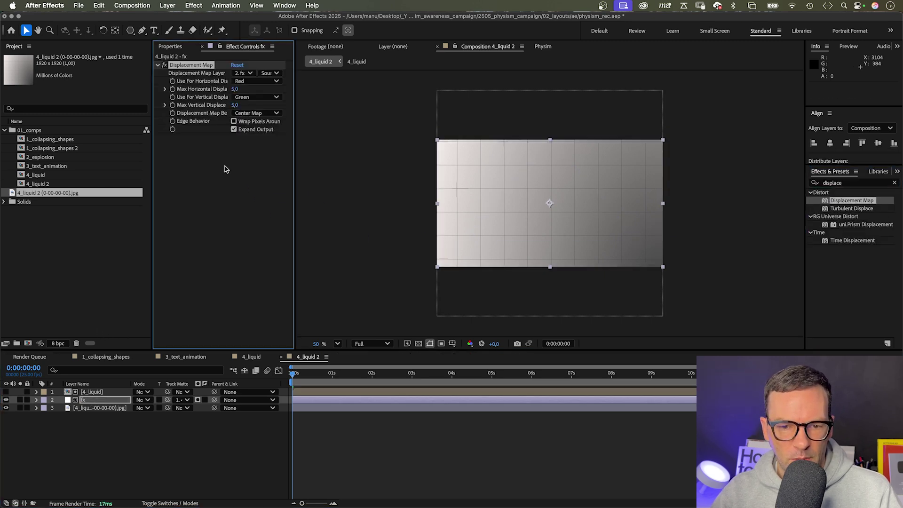
pyautogui.click(236, 75)
pyautogui.click(262, 97)
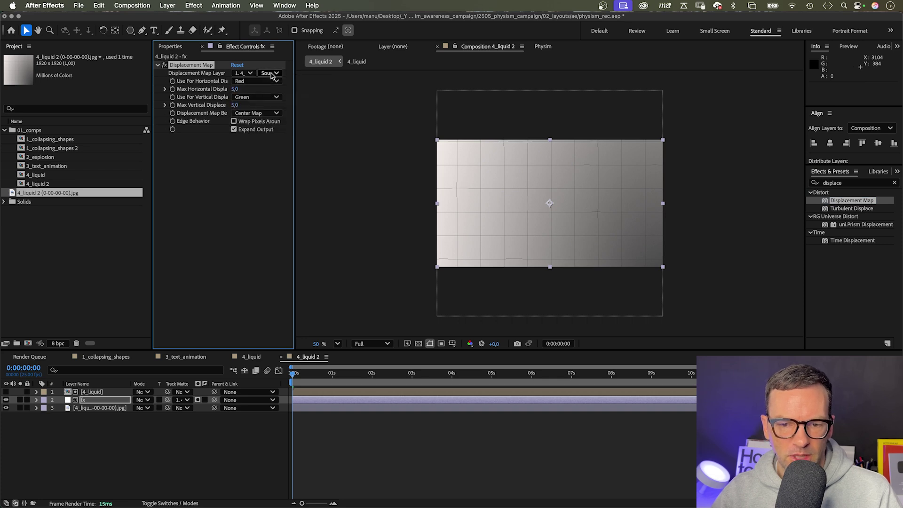
pyautogui.click(271, 74)
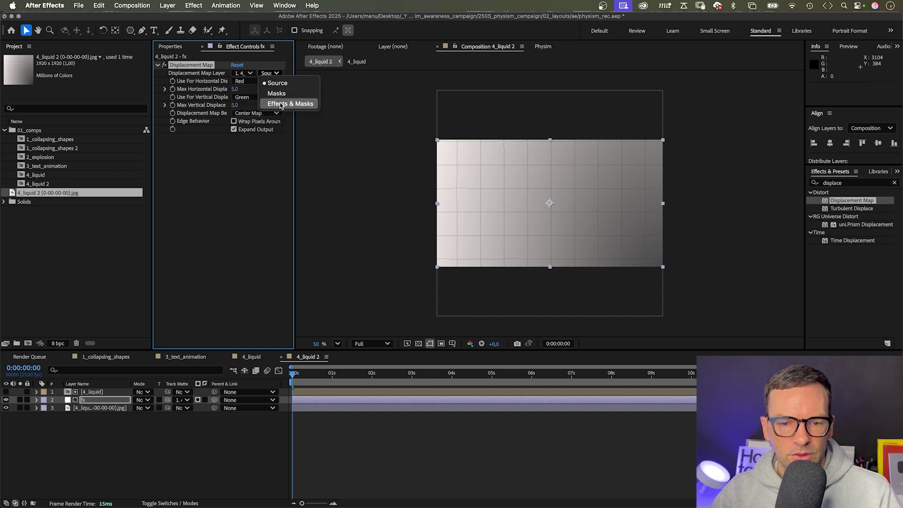
pyautogui.click(234, 97)
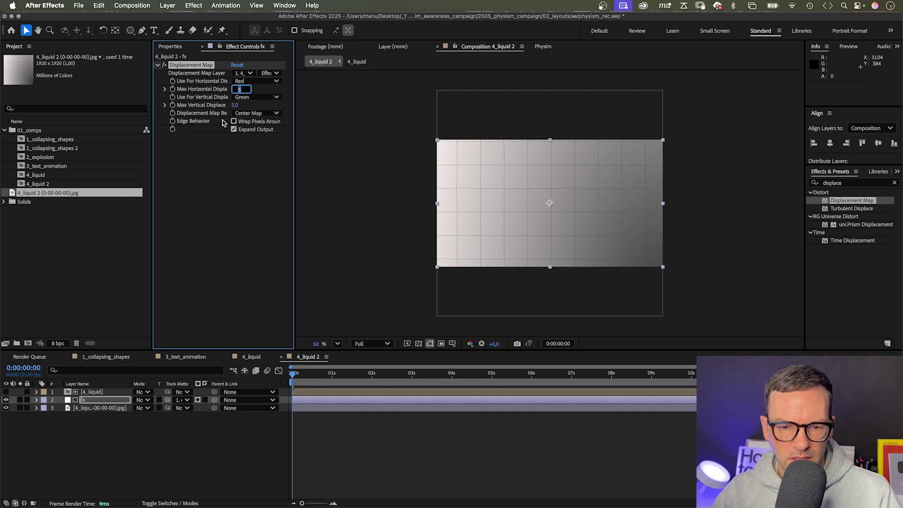
pyautogui.press('Tab')
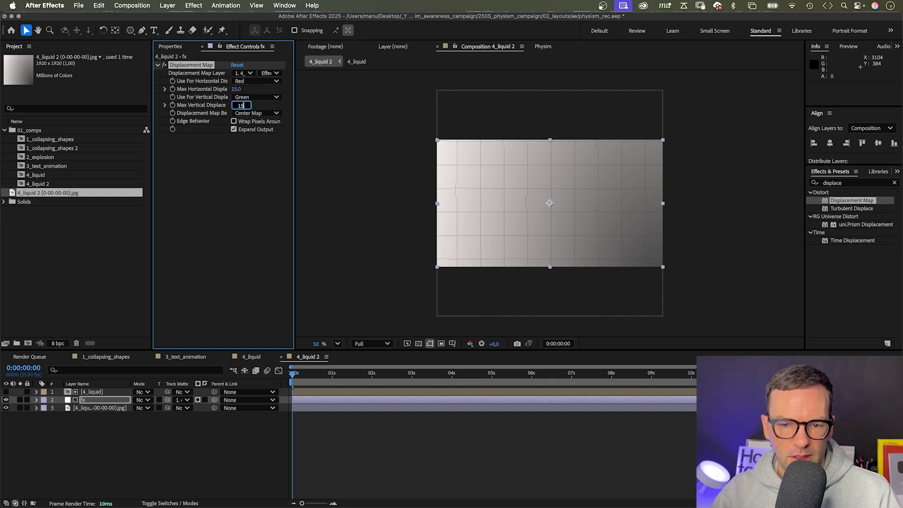
pyautogui.press('Return')
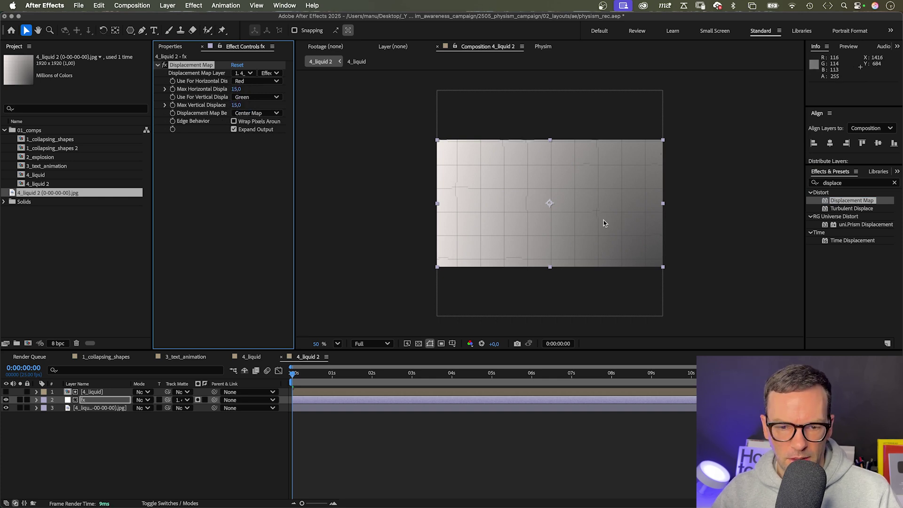
pyautogui.press('/')
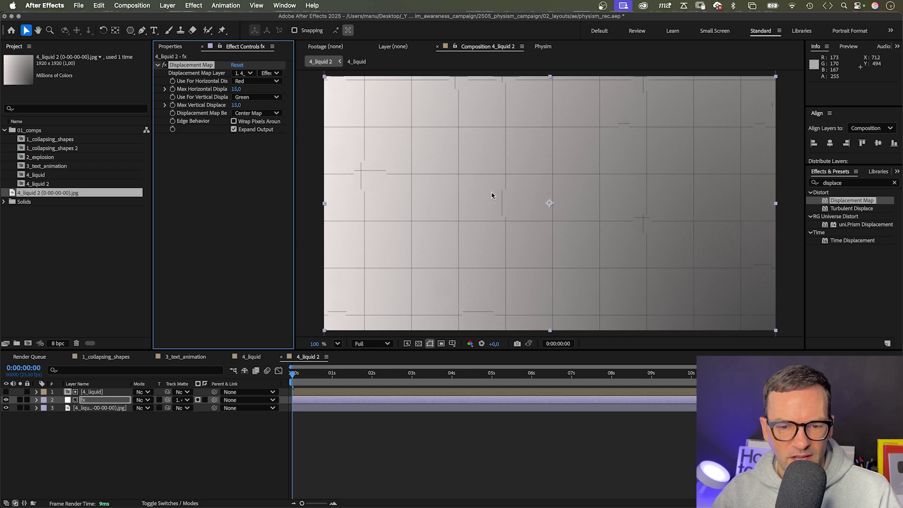
# Add Turbulent Displace with Amount 20 and Size 20, and scrub to check the distortion.
pyautogui.click(842, 183)
pyautogui.write('turbulent d')
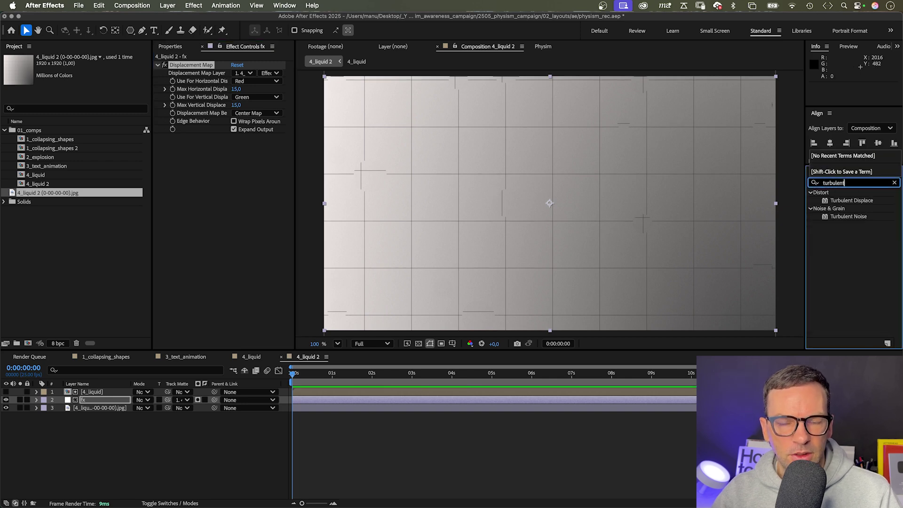
pyautogui.moveTo(848, 200); pyautogui.dragTo(224, 203)
pyautogui.click(236, 153)
pyautogui.write('20')
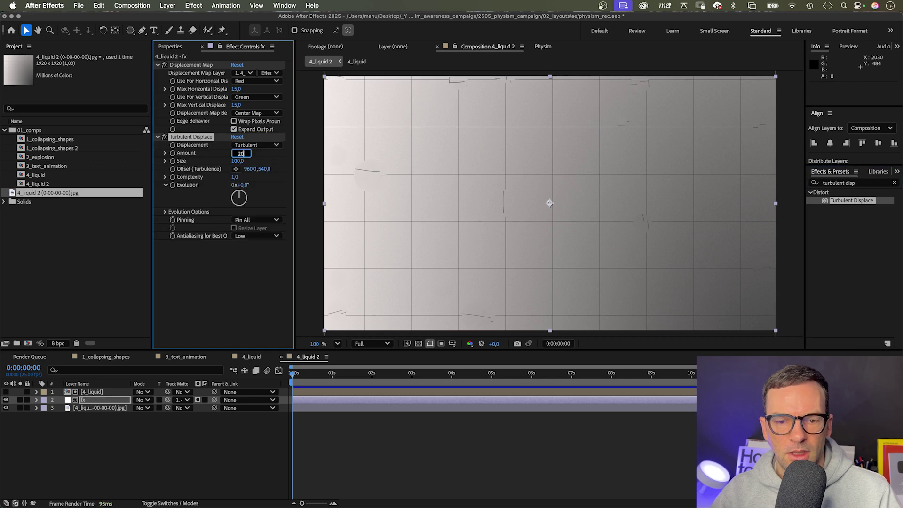
pyautogui.press('Tab')
pyautogui.write('20')
pyautogui.press('Return')
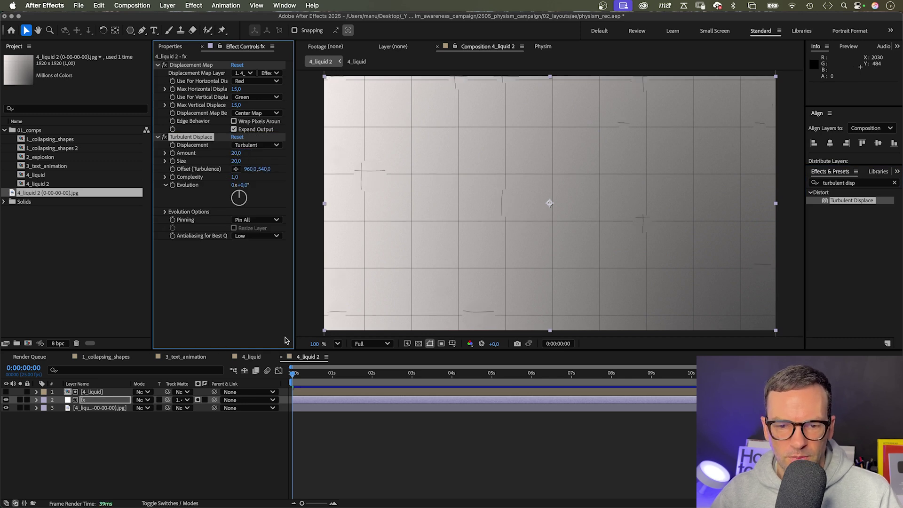
pyautogui.moveTo(304, 375)
pyautogui.mouseDown()
pyautogui.moveTo(324, 375)
pyautogui.moveTo(302, 374)
pyautogui.mouseUp()
pyautogui.click(846, 182)
# Add Gaussian Blur at 10 and Brightness & Contrast with brightness 9 to fx.
pyautogui.write('gauss')
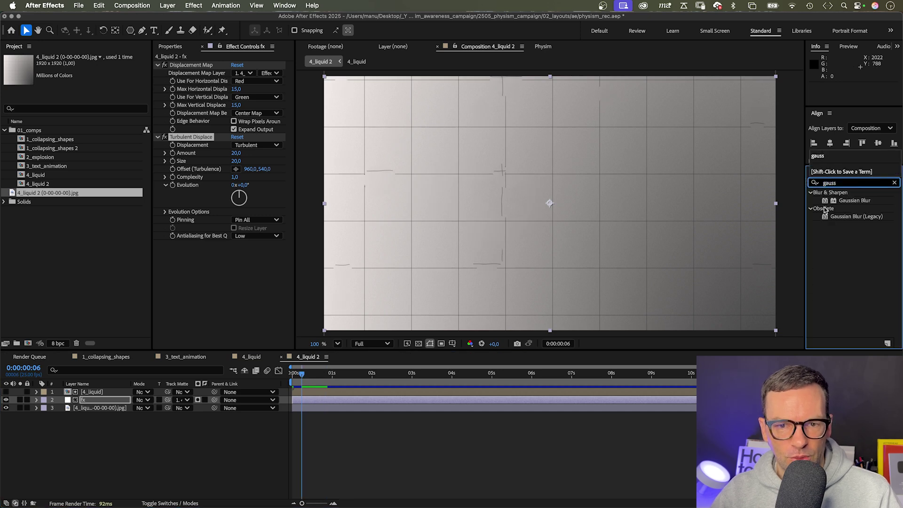
pyautogui.moveTo(851, 201); pyautogui.dragTo(220, 289)
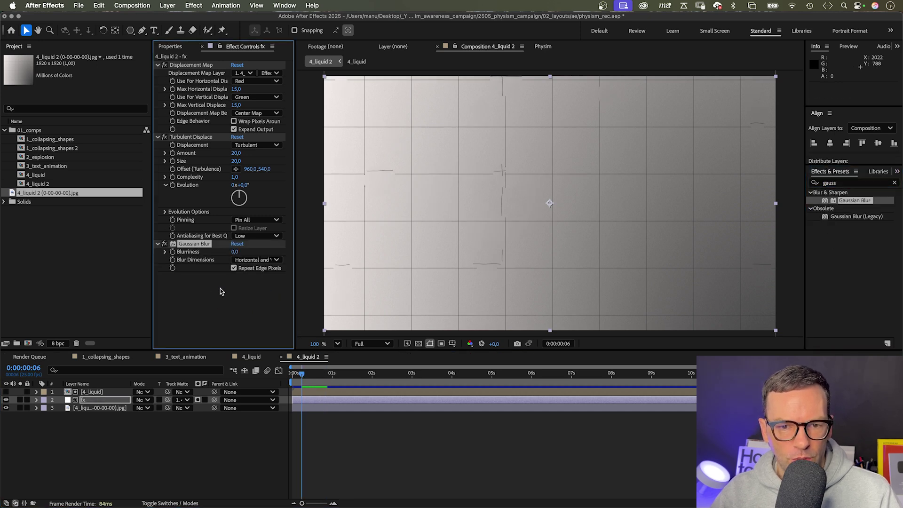
pyautogui.write('10')
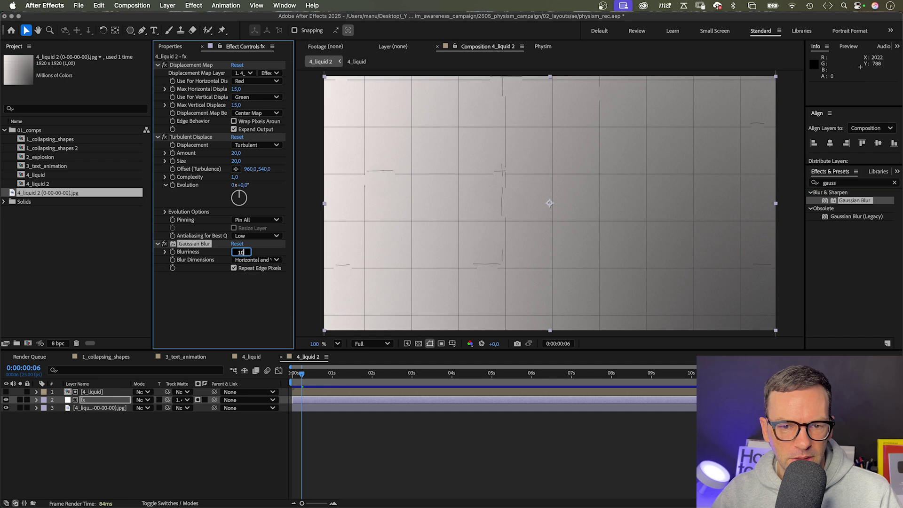
pyautogui.click(841, 183)
pyautogui.write('brightn')
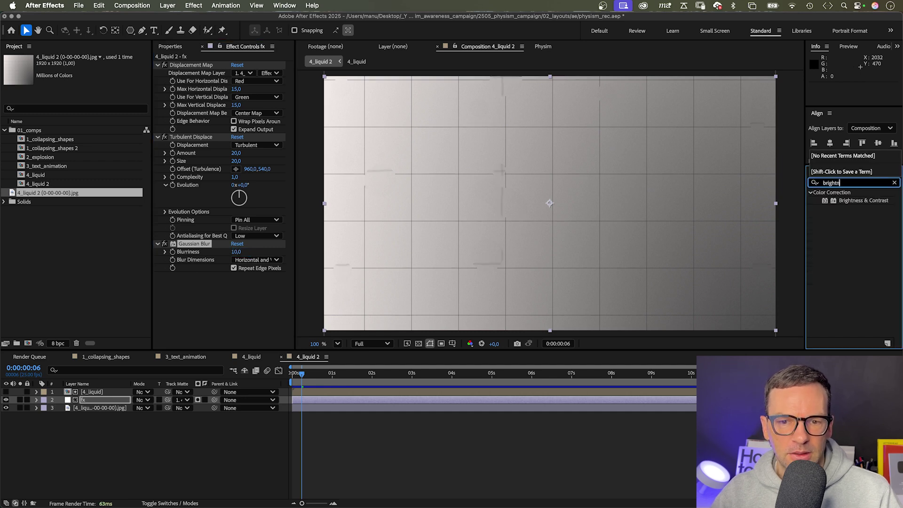
pyautogui.moveTo(829, 203); pyautogui.dragTo(234, 283)
# Preview the animation, then select the 4_liquid layer.
pyautogui.press('space')
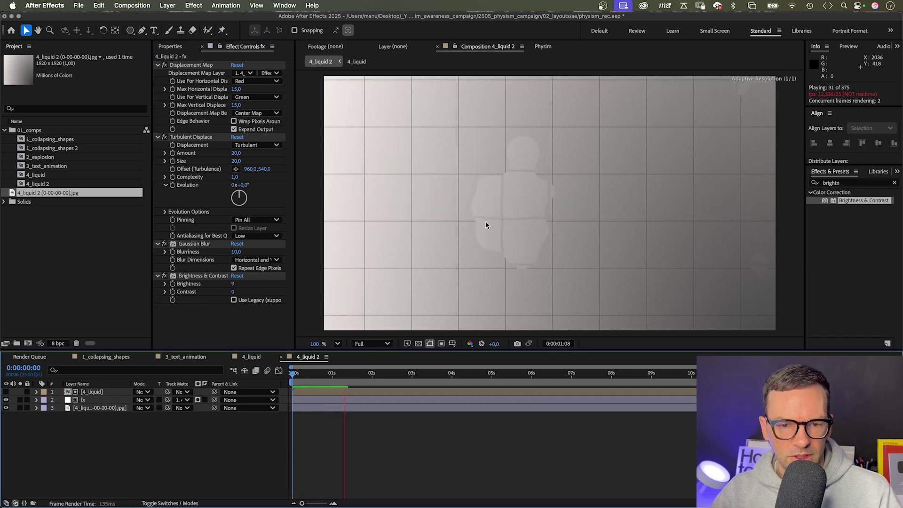
pyautogui.press('space')
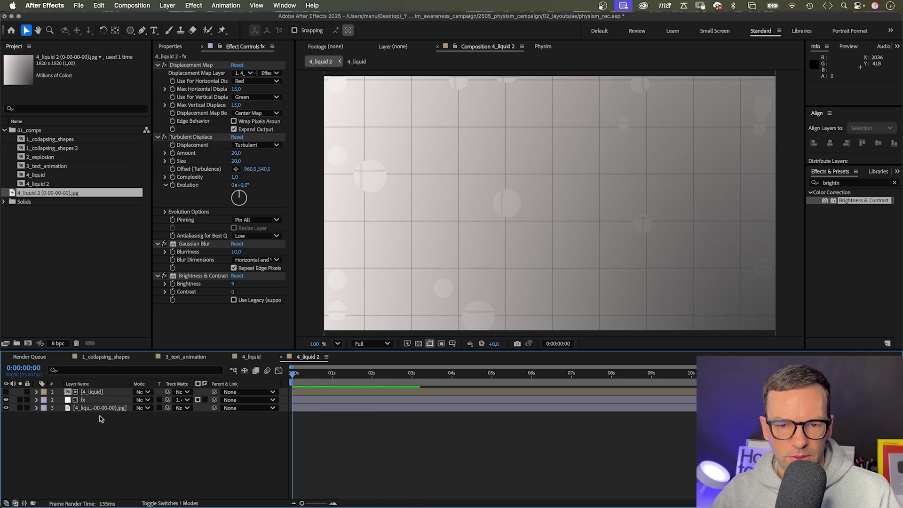
pyautogui.click(92, 392)
# Duplicate 4_liquid, move the copy below fx and make it visible.
pyautogui.press('super+d')
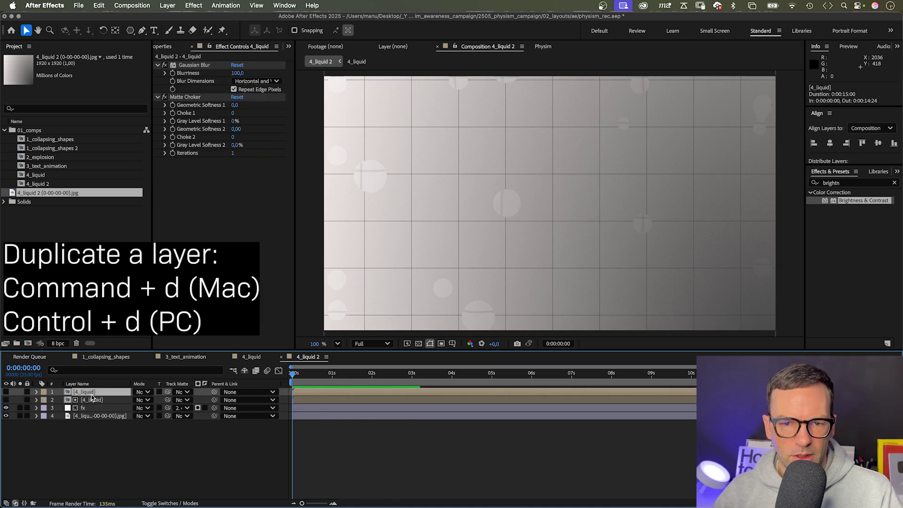
pyautogui.moveTo(91, 394); pyautogui.dragTo(83, 414)
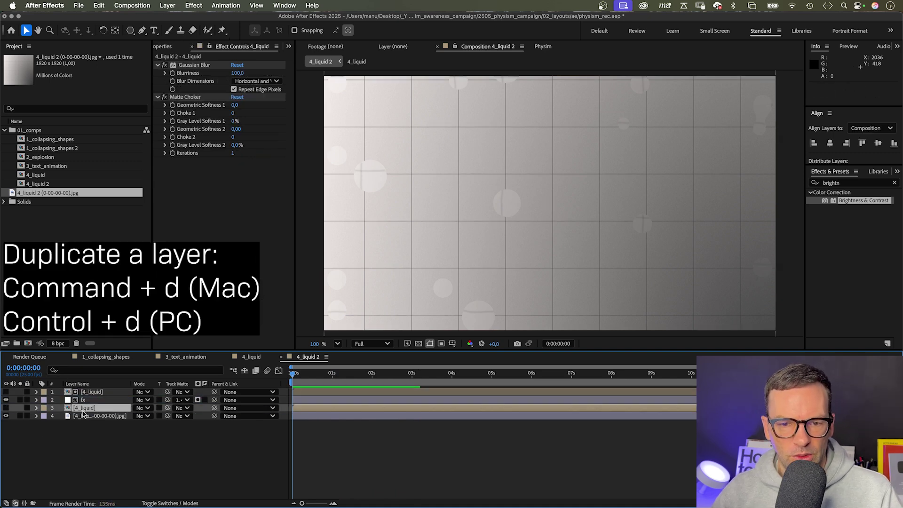
pyautogui.click(6, 408)
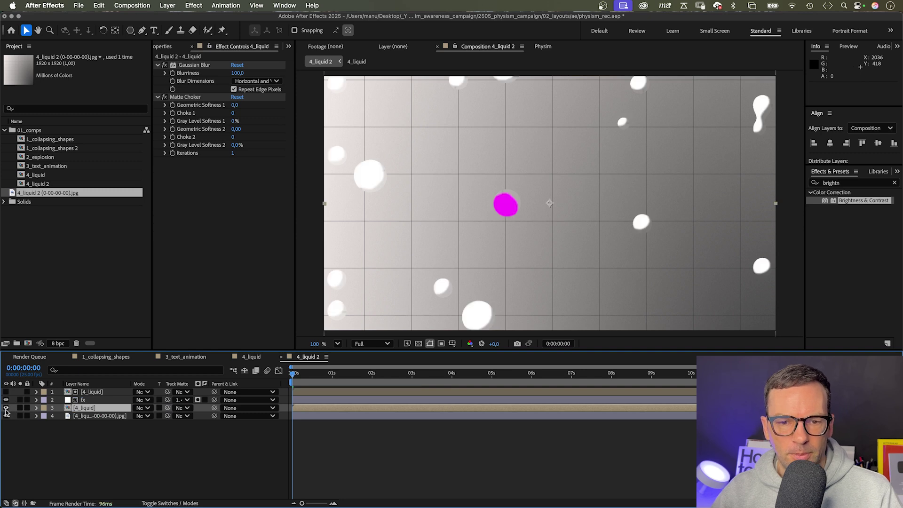
# Add a shadow-only Drop Shadow to the copy with Softness raised to 153.
pyautogui.click(836, 183)
pyautogui.write('drop sh')
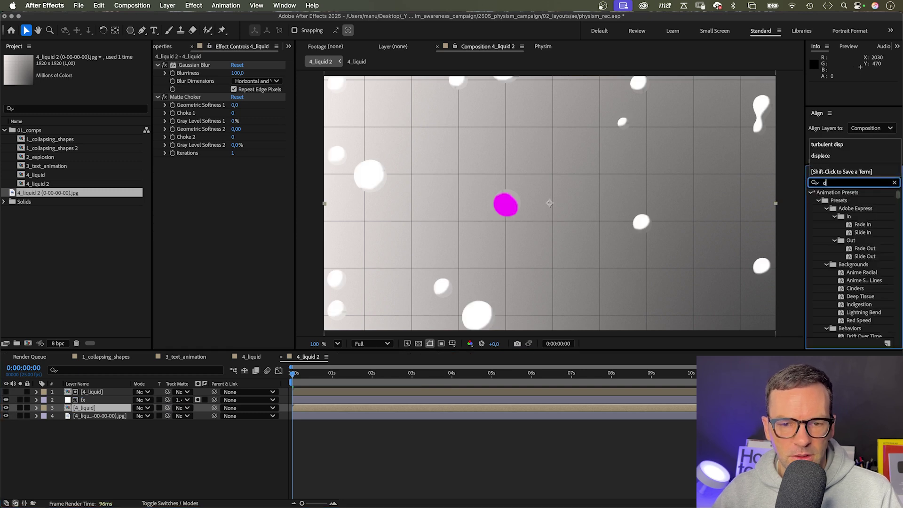
pyautogui.moveTo(854, 249); pyautogui.dragTo(218, 248)
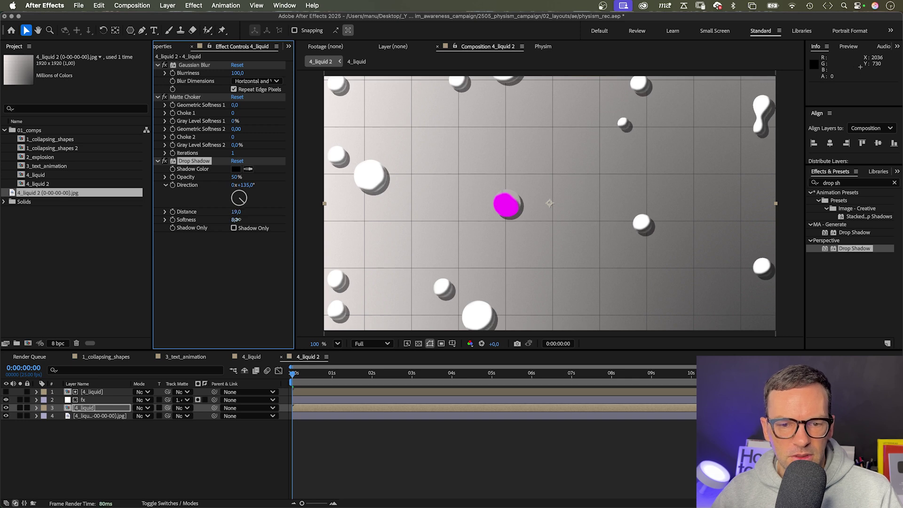
pyautogui.moveTo(251, 217); pyautogui.dragTo(270, 214)
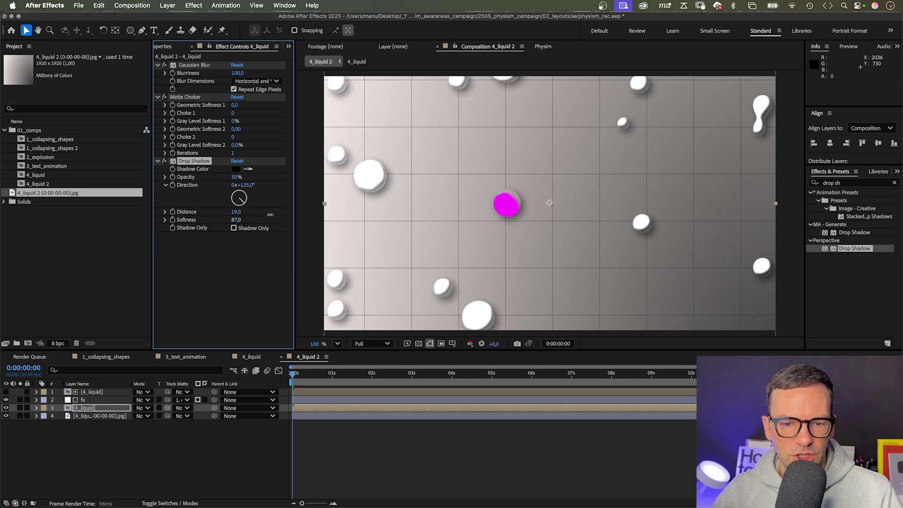
pyautogui.click(233, 228)
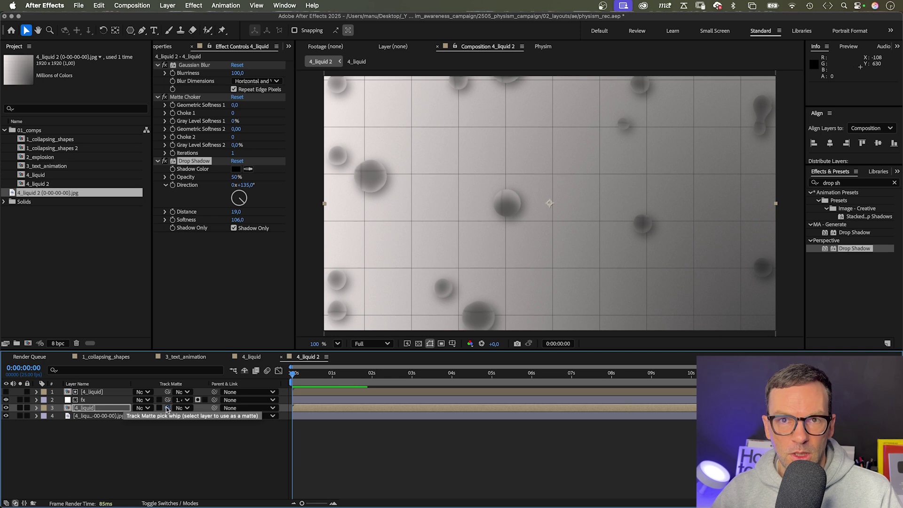
# Use inverted layer 1 as the copy's track matte and reduce shadow Distance to 39.
pyautogui.moveTo(112, 393); pyautogui.dragTo(112, 393)
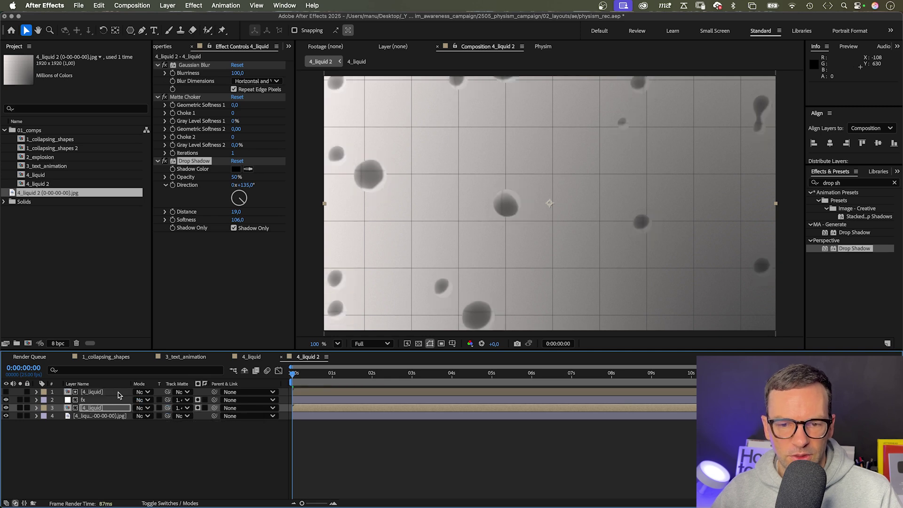
pyautogui.click(204, 408)
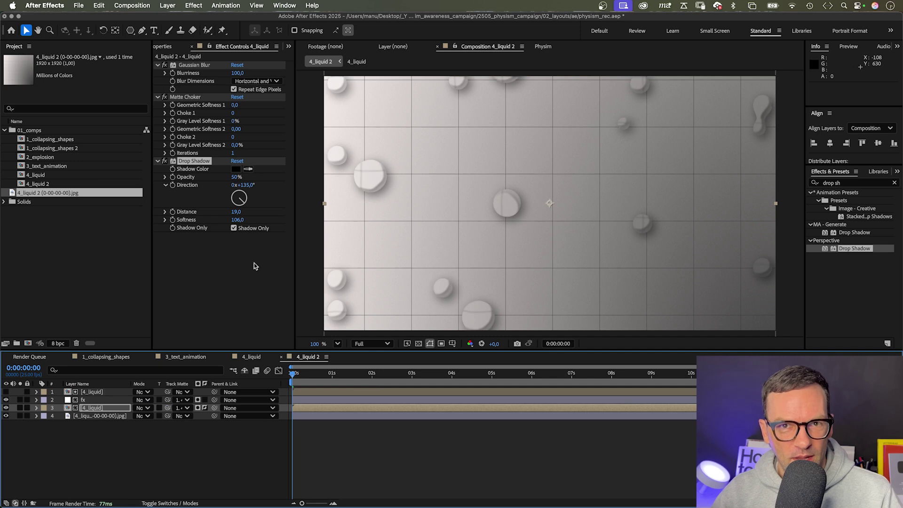
pyautogui.click(237, 220)
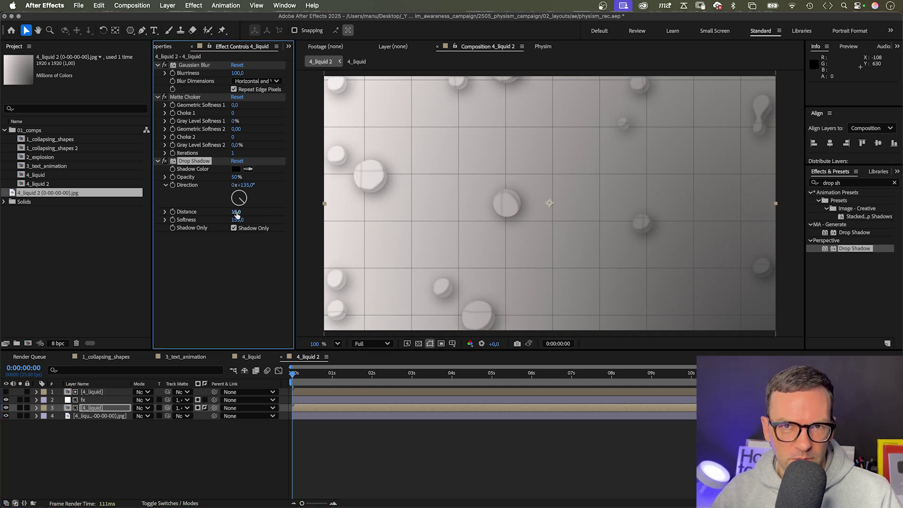
pyautogui.moveTo(249, 210); pyautogui.dragTo(242, 208)
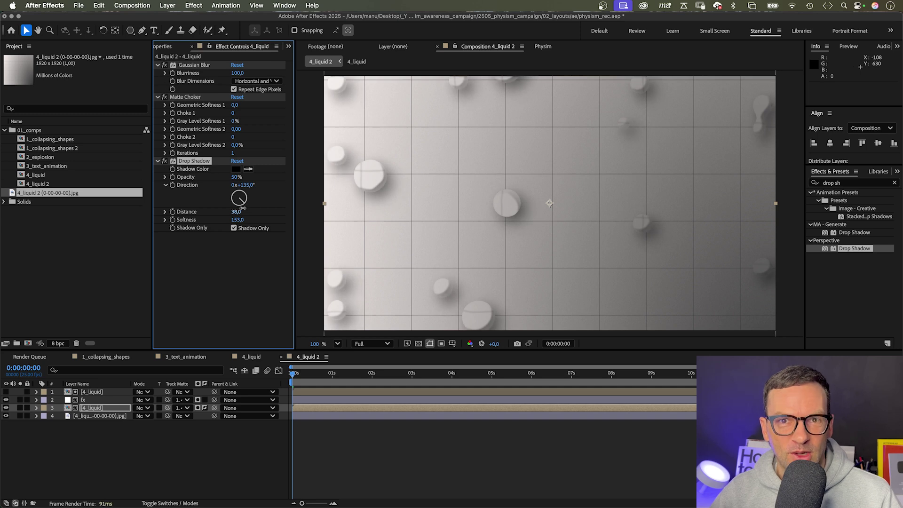
pyautogui.click(201, 432)
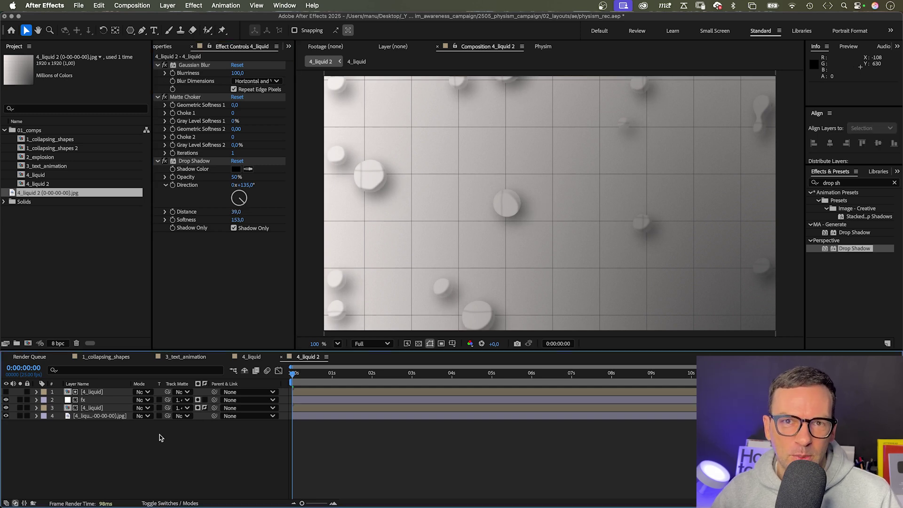
pyautogui.click(93, 409)
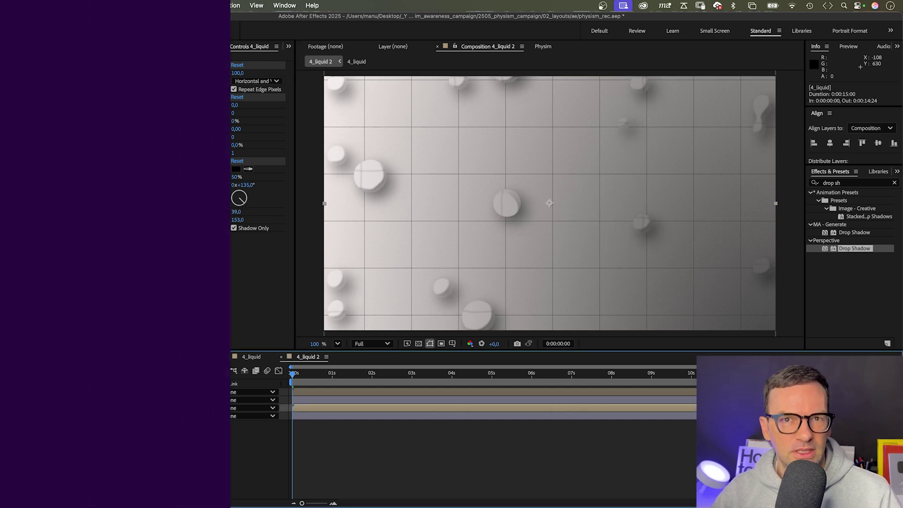
pyautogui.press('space')
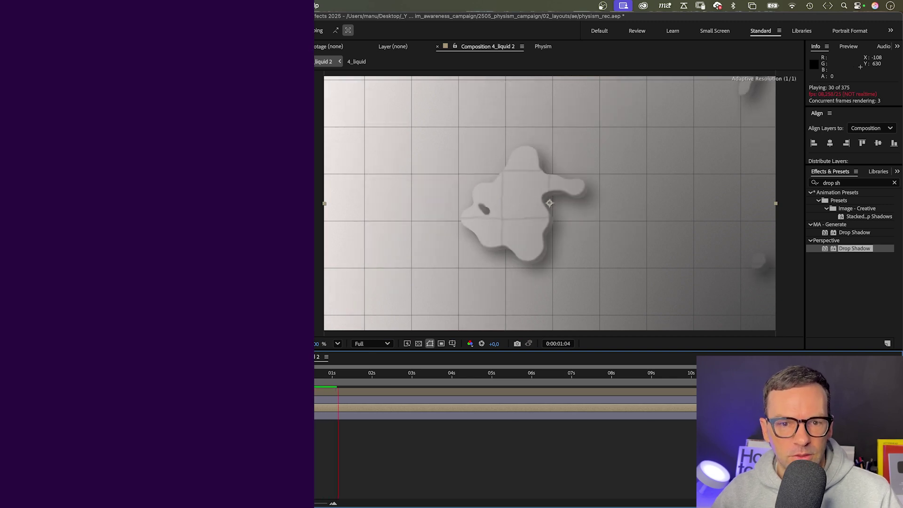
pyautogui.press('space')
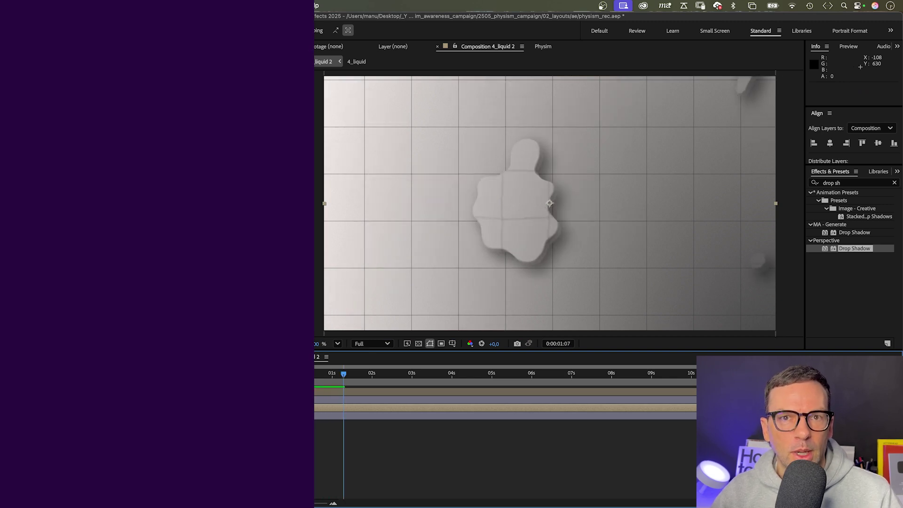